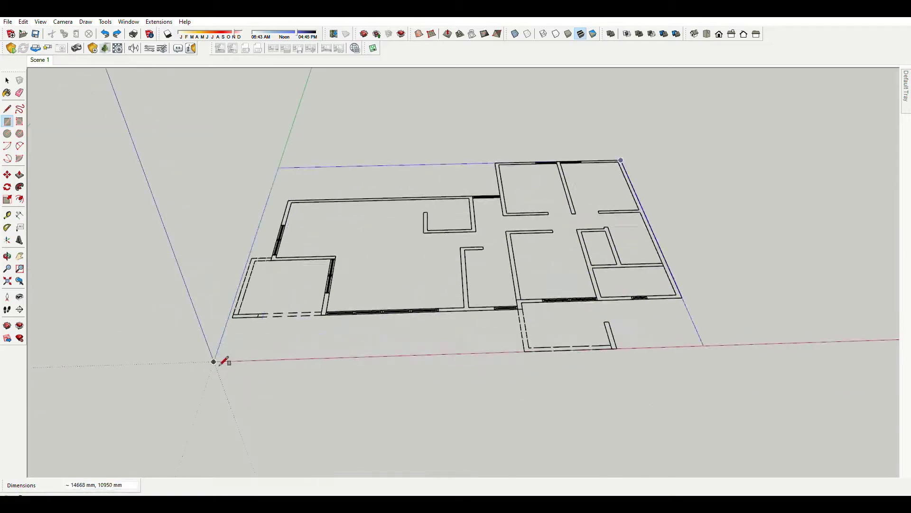
Finish the rectangle over the floor plan and delete the unwanted extra face
left_click(214, 362)
scroll(447, 437, "up", 5)
key("e")
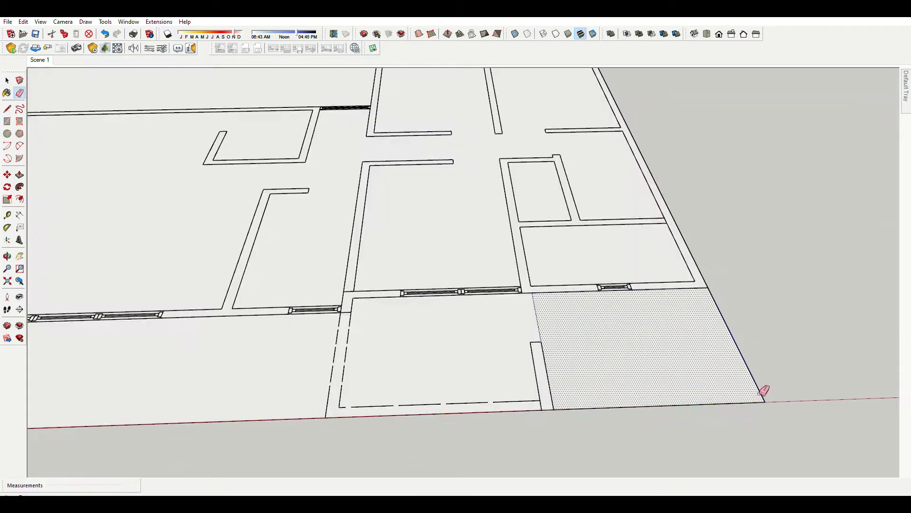
key("Delete")
key("r")
scroll(711, 396, "down", 5)
scroll(814, 305, "up", 5)
Draw a rectangle from the plan's corner covering the whole plan area
left_click(814, 306)
scroll(361, 345, "up", 3)
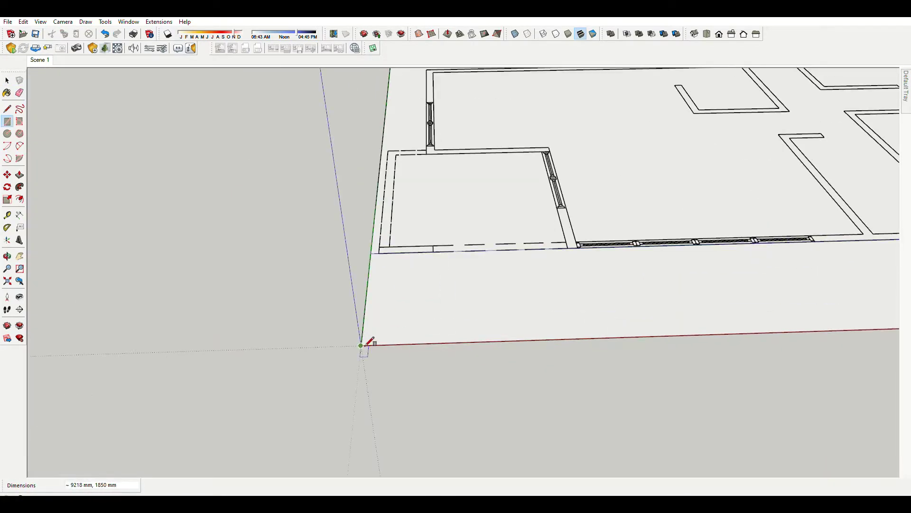
left_click(362, 344)
scroll(510, 379, "down", 3)
key("space")
scroll(404, 318, "up", 4)
scroll(591, 420, "down", 3)
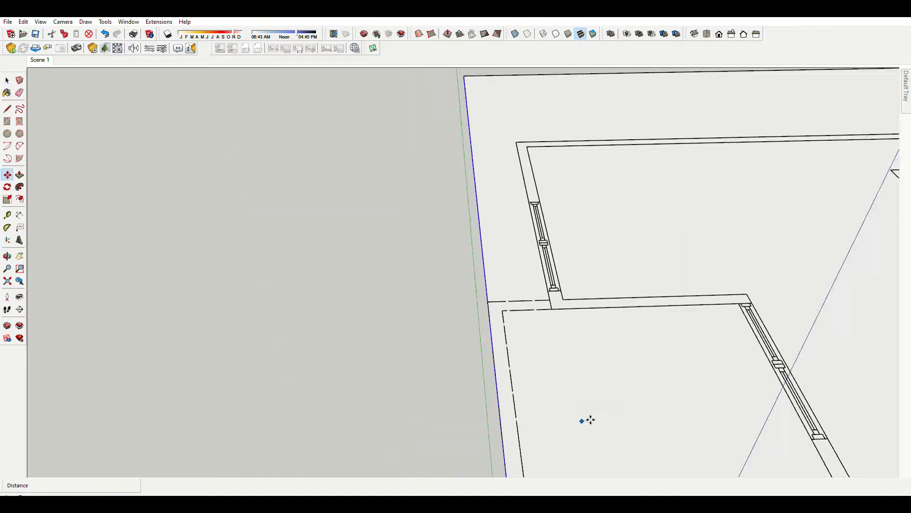
scroll(521, 417, "down", 3)
scroll(281, 293, "up", 4)
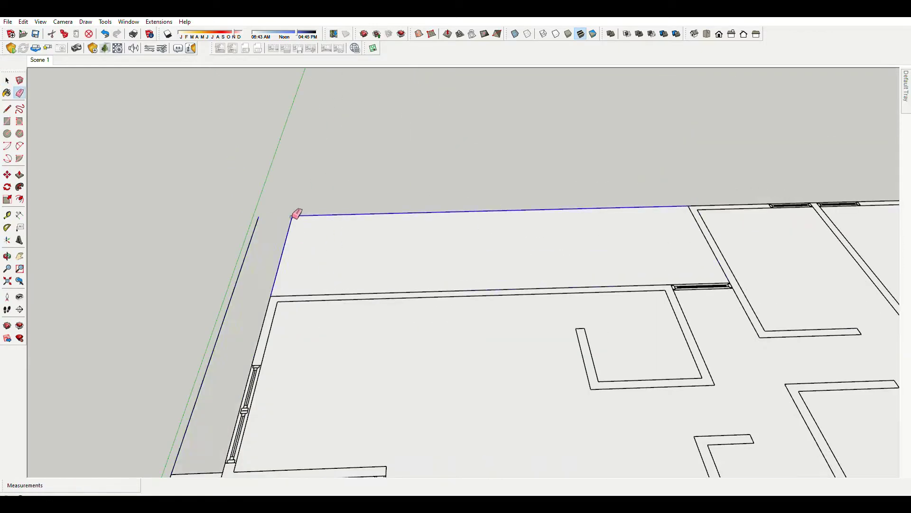
scroll(297, 214, "down", 5)
Push/Pull the floor face up 450 mm to form the slab
middle_click_drag(362, 266, 429, 185)
key("p")
left_click(429, 185)
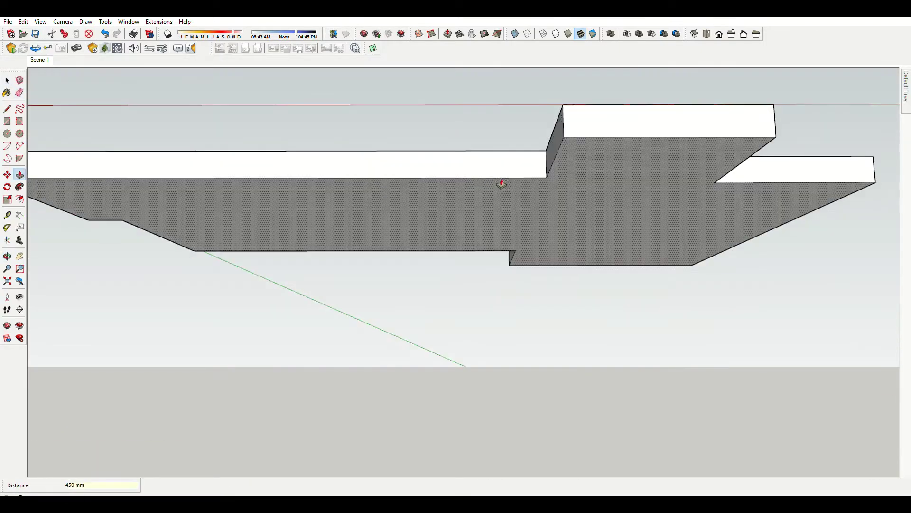
left_click(502, 184)
From a top view, draw a wall strip rectangle along the corner wall
middle_click_drag(501, 184, 506, 265)
scroll(506, 265, "down", 3)
scroll(479, 122, "up", 3)
scroll(496, 179, "up", 3)
key("r")
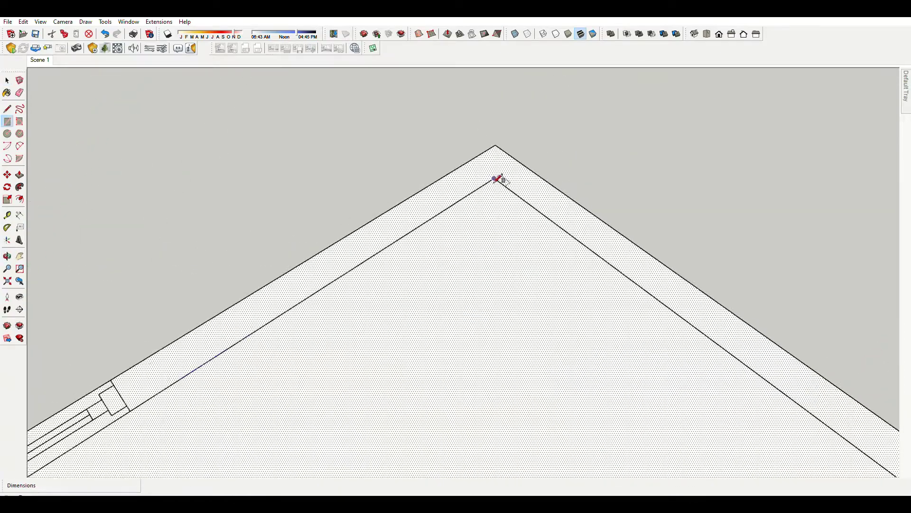
left_click(114, 379)
Push/Pull the first wall strip up to its full 3600 mm height
type("p00")
key("Return")
middle_click_drag(406, 216, 193, 258)
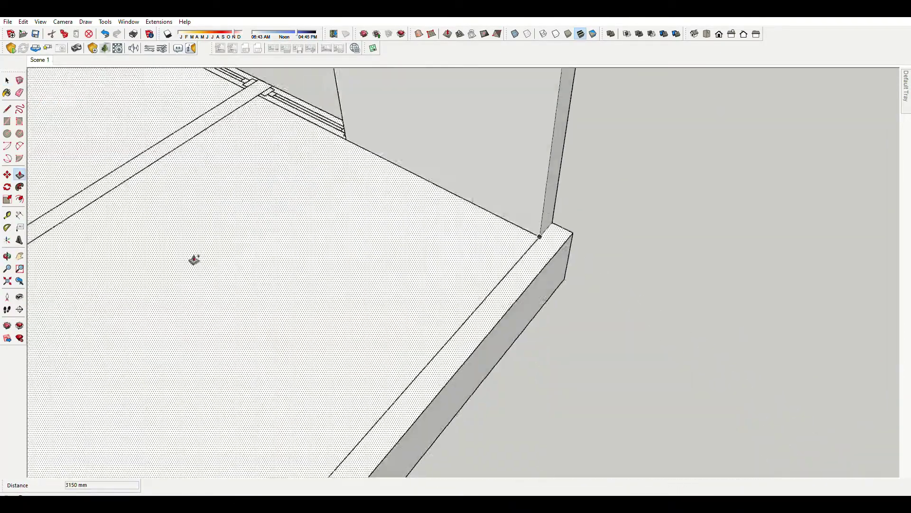
scroll(553, 285, "up", 3)
scroll(501, 149, "down", 3)
scroll(534, 310, "up", 3)
scroll(534, 310, "up", 2)
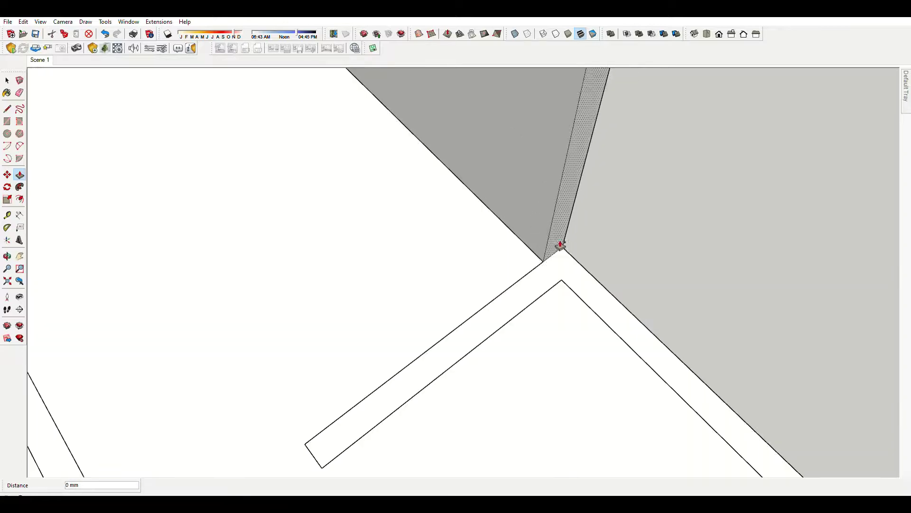
scroll(560, 248, "down", 4)
Push/Pull the corner wall strip upward to raise the next wall section
left_click(494, 270)
scroll(549, 269, "up", 2)
scroll(516, 271, "up", 4)
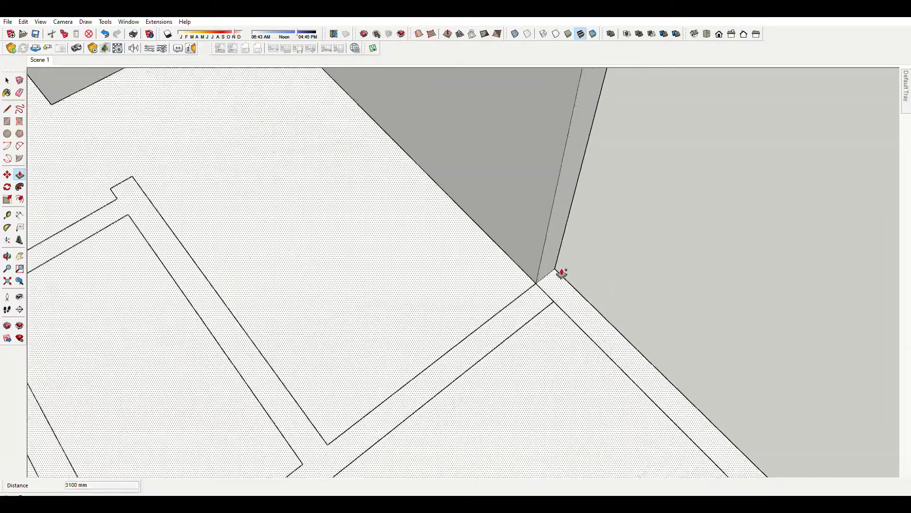
scroll(571, 286, "down", 2)
scroll(575, 270, "down", 3)
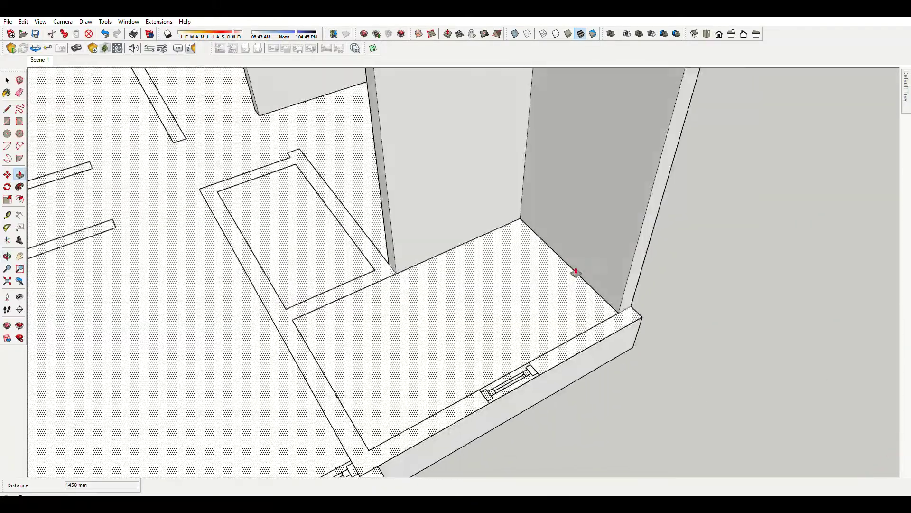
scroll(650, 336, "up", 3)
scroll(561, 336, "down", 3)
scroll(560, 325, "up", 1)
scroll(560, 324, "up", 2)
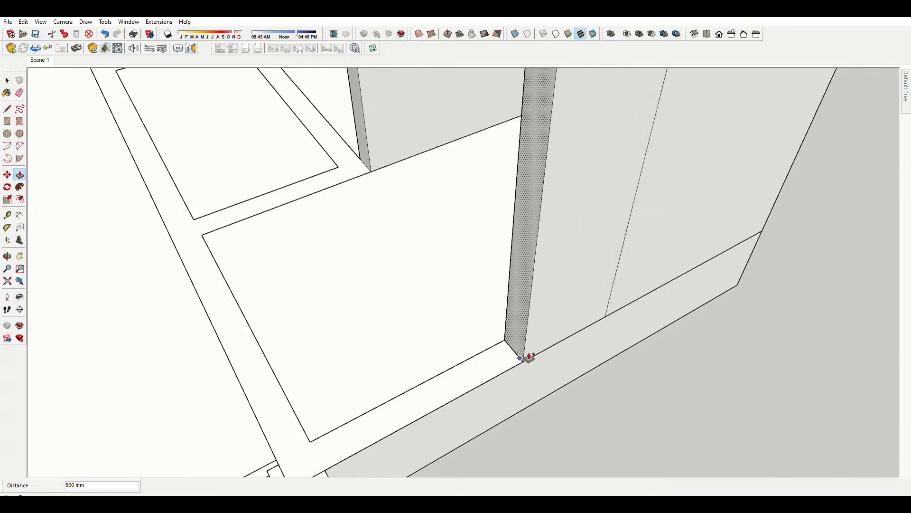
scroll(527, 356, "up", 2)
scroll(230, 273, "up", 2)
Place Tape Measure guides marking the window sill heights
key("t")
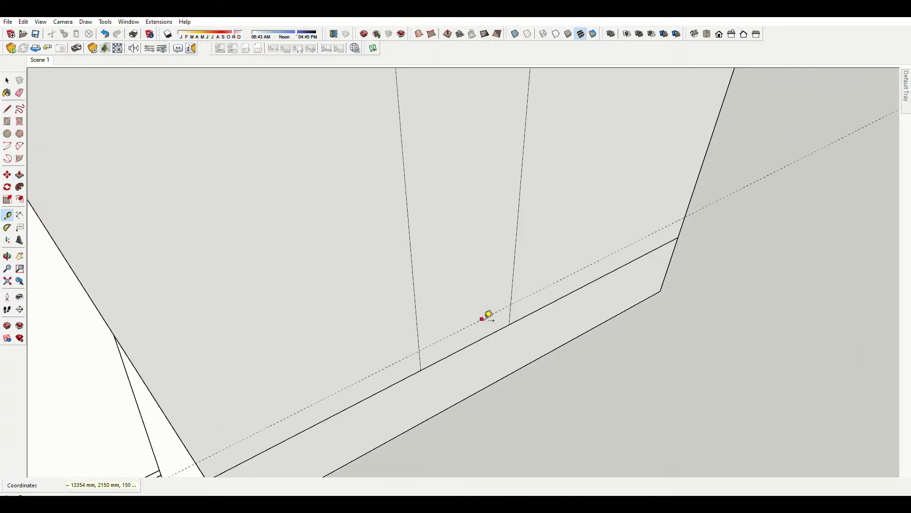
scroll(486, 275, "down", 5)
scroll(499, 127, "up", 2)
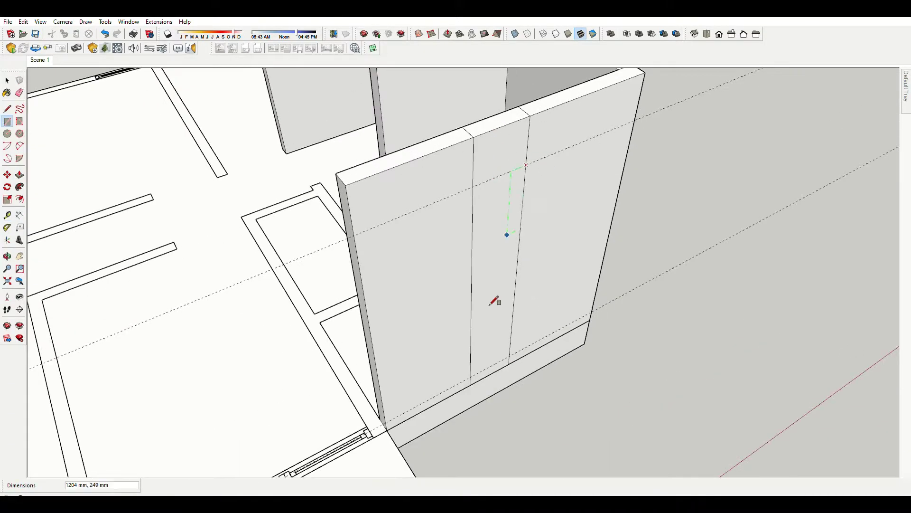
scroll(522, 284, "up", 1)
scroll(474, 342, "down", 2)
scroll(505, 291, "up", 3)
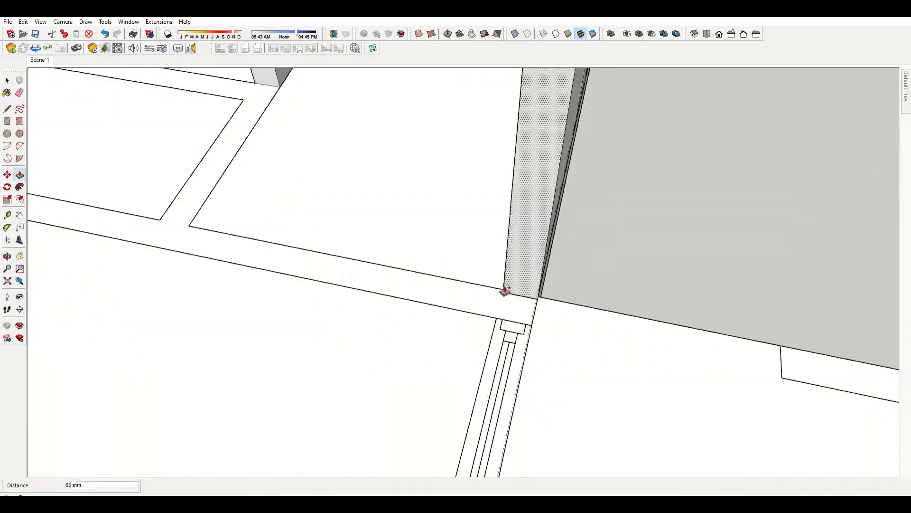
scroll(546, 280, "up", 2)
Extrude the next wall sections along the wall and floor with Push/Pull
key("p")
middle_click_drag(546, 279, 350, 244)
scroll(525, 316, "down", 2)
scroll(525, 279, "up", 2)
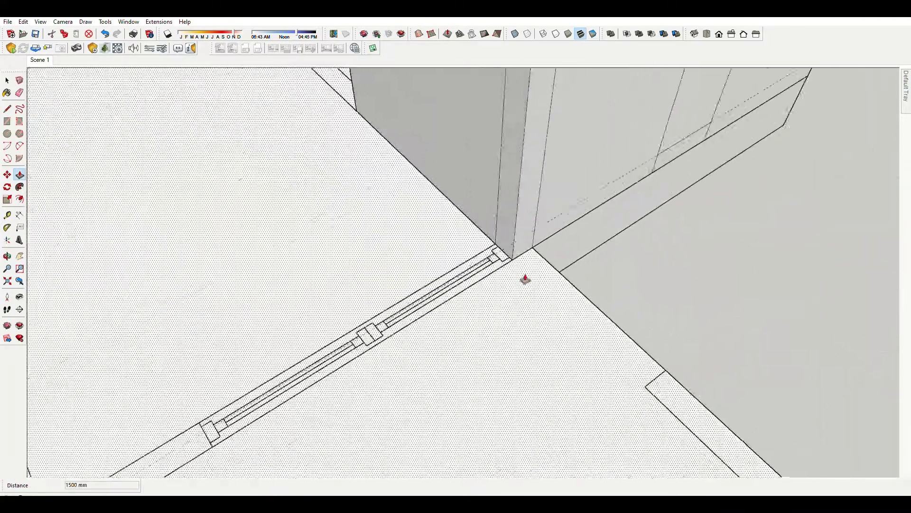
scroll(423, 289, "up", 2)
scroll(423, 289, "down", 3)
scroll(211, 179, "up", 3)
scroll(414, 330, "down", 3)
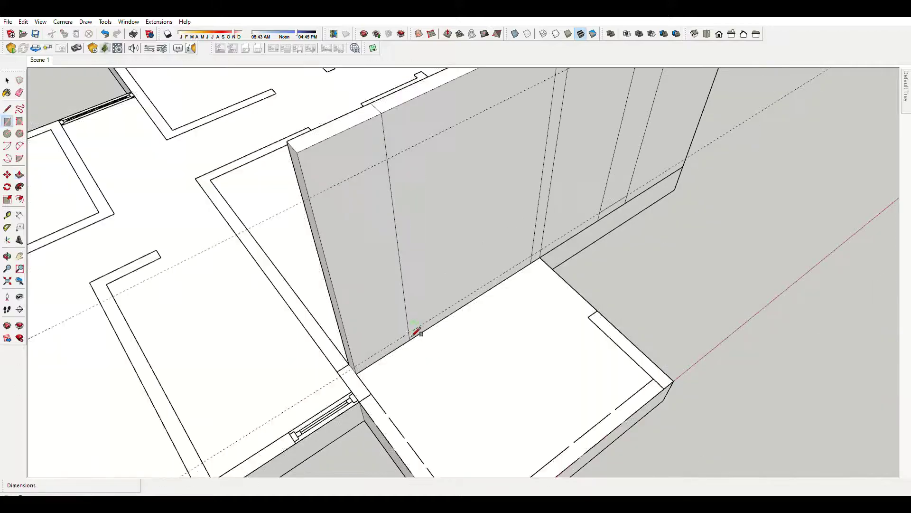
Draw a rectangle outlining the column by the porch corner
key("r")
scroll(361, 394, "up", 4)
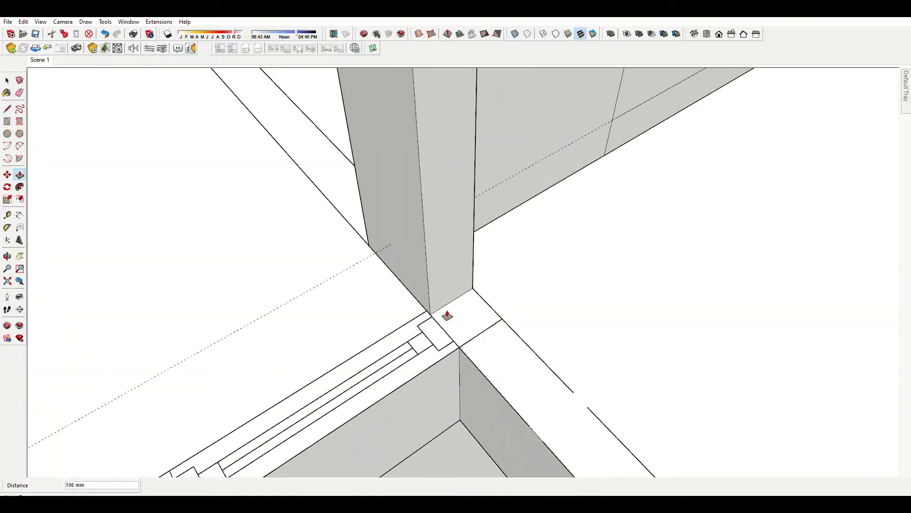
scroll(403, 336, "down", 3)
scroll(611, 248, "up", 2)
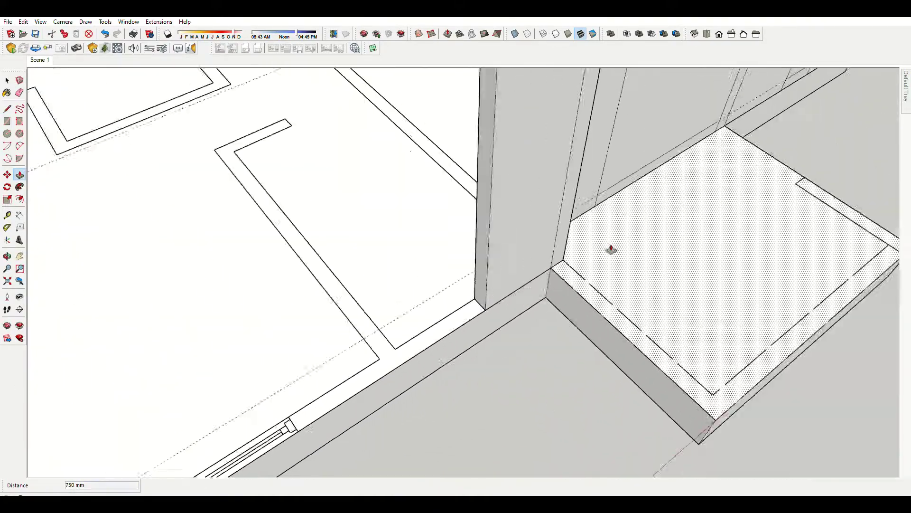
scroll(387, 258, "up", 1)
mouse_move(387, 258)
middle_mouse_down()
mouse_move(362, 255)
mouse_move(482, 212)
middle_mouse_up()
Measure a guide from the column top to mark the sill height
key("t")
left_click(500, 150)
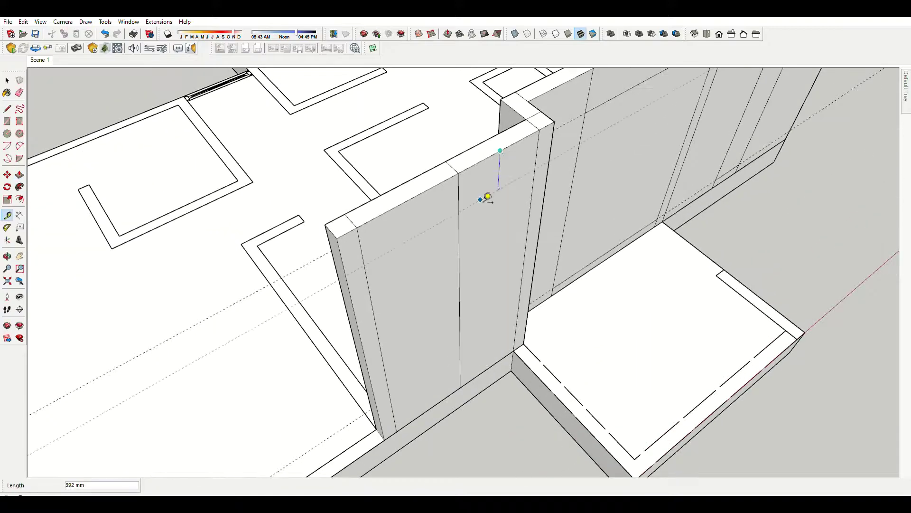
key("p")
scroll(513, 356, "up", 2)
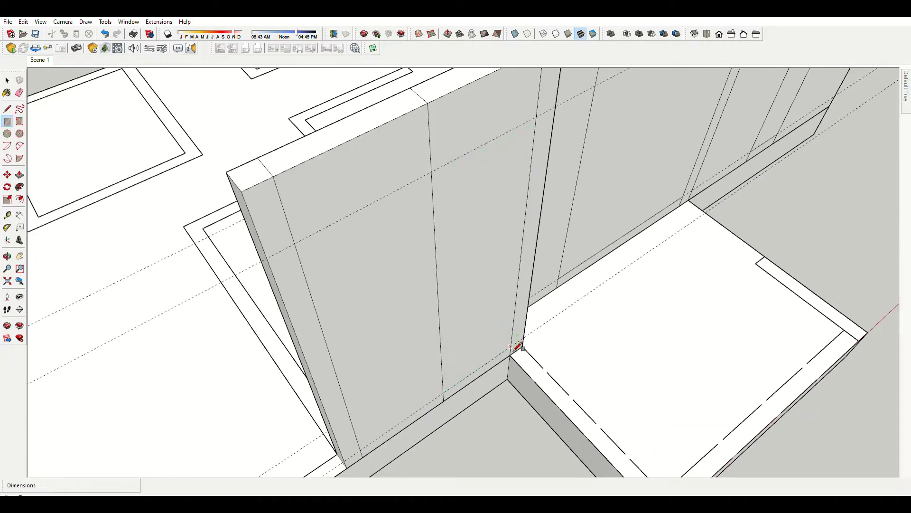
scroll(512, 356, "down", 5)
scroll(550, 223, "up", 6)
Extrude the column from its base and orbit out to review the whole building
mouse_move(510, 284)
middle_mouse_down()
mouse_move(584, 193)
mouse_move(388, 264)
mouse_move(405, 342)
middle_mouse_up()
scroll(427, 308, "down", 2)
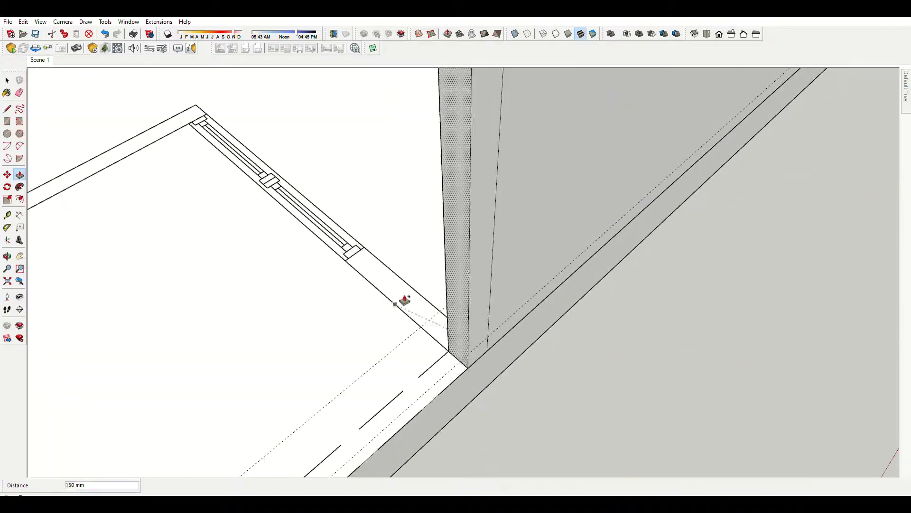
middle_click_drag(400, 299, 392, 345)
scroll(474, 237, "down", 6)
middle_click_drag(574, 97, 564, 178)
key("space")
Push/Pull more outer wall footprints up to full height around the room
scroll(564, 178, "up", 5)
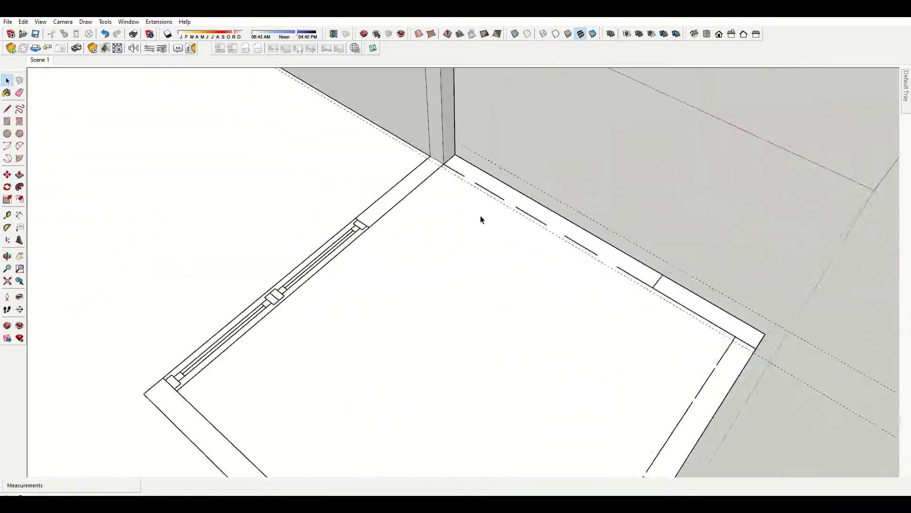
key("p")
scroll(480, 218, "up", 2)
scroll(400, 179, "down", 1)
scroll(449, 261, "up", 2)
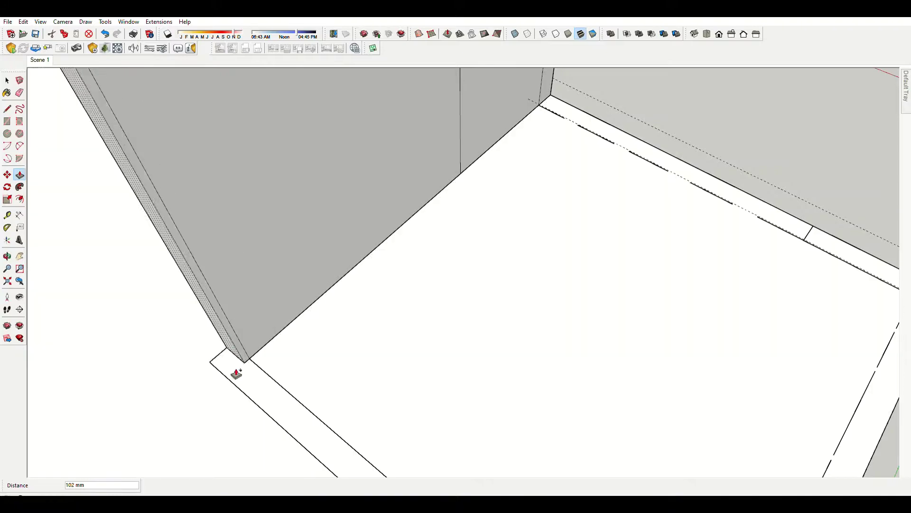
scroll(116, 309, "down", 5)
mouse_move(117, 309)
middle_mouse_down()
mouse_move(205, 173)
mouse_move(502, 175)
middle_mouse_up()
Place a Tape Measure guide from the wall top to mark an opening
key("t")
left_click(499, 156)
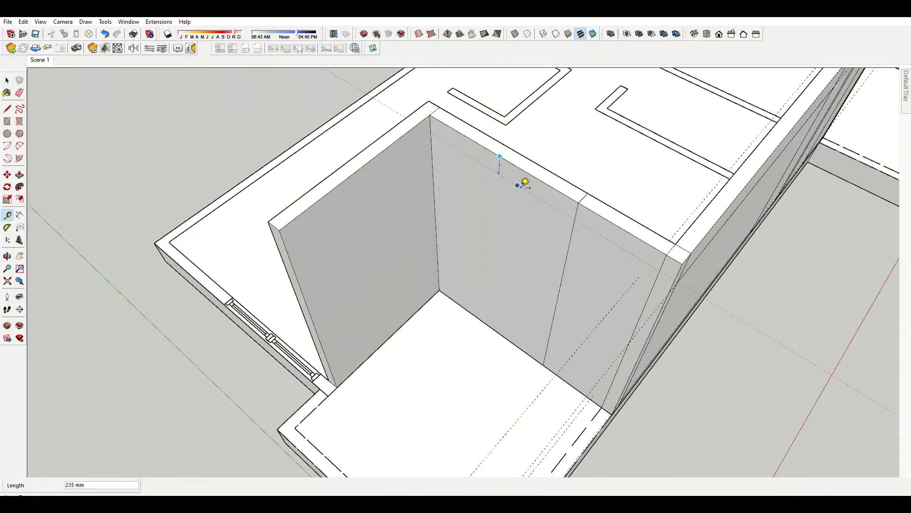
scroll(526, 229, "up", 2)
scroll(544, 346, "down", 3)
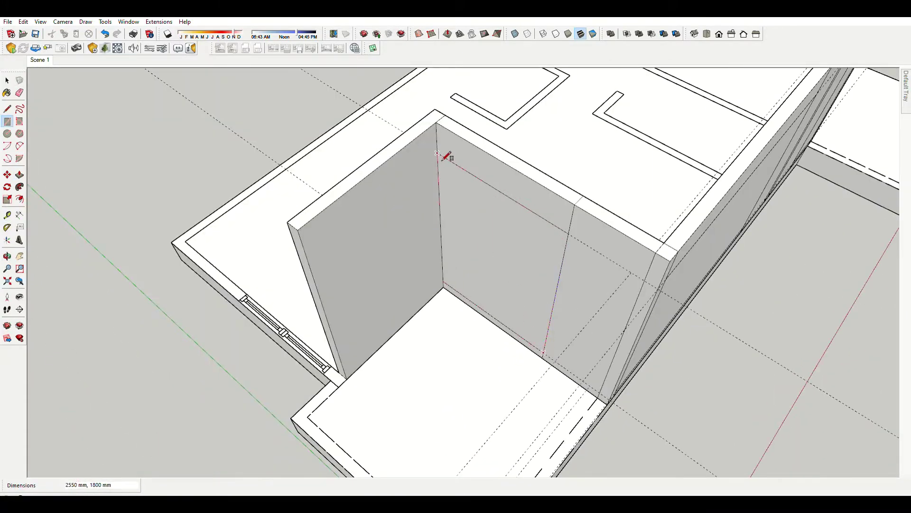
middle_click_drag(443, 148, 425, 328)
scroll(428, 258, "up", 3)
Extrude further wall segments at the corner, adding guides on the wall faces
key("p")
scroll(441, 293, "down", 3)
scroll(463, 284, "up", 3)
scroll(416, 184, "down", 3)
key("t")
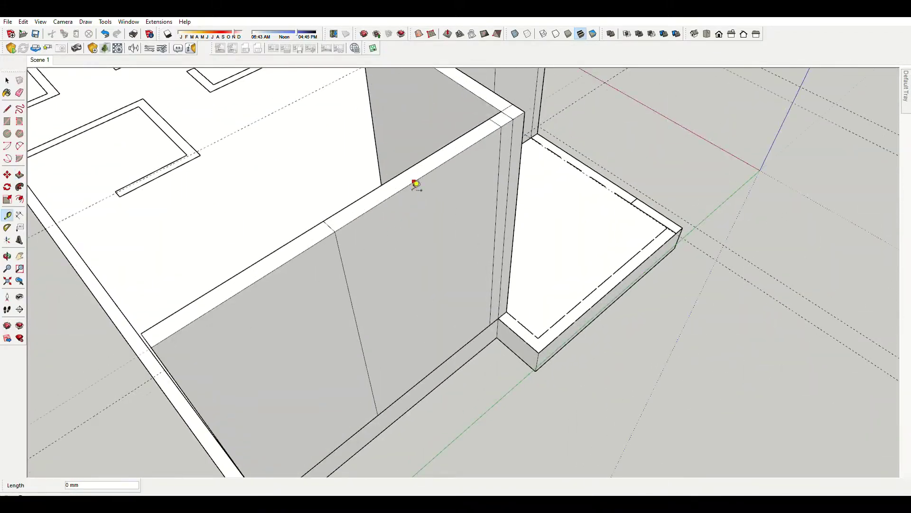
key("r")
scroll(403, 332, "up", 3)
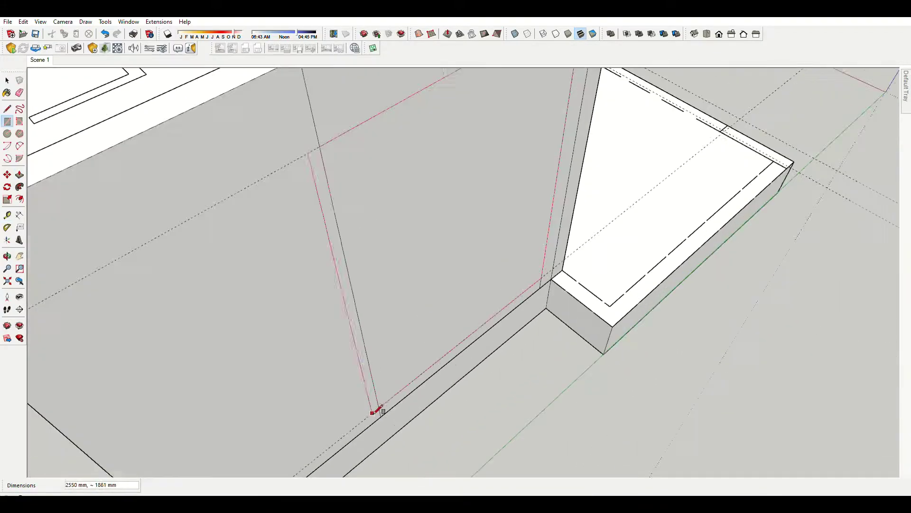
key("space")
scroll(762, 366, "down", 5)
scroll(591, 267, "up", 5)
key("p")
scroll(448, 196, "down", 3)
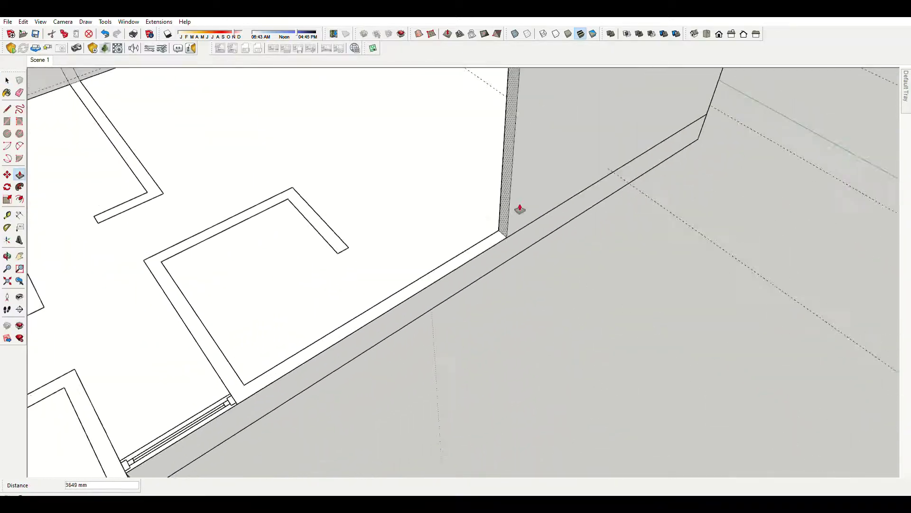
Outline an opening with a rectangle and push the next wall segment up
key("r")
scroll(387, 270, "down", 5)
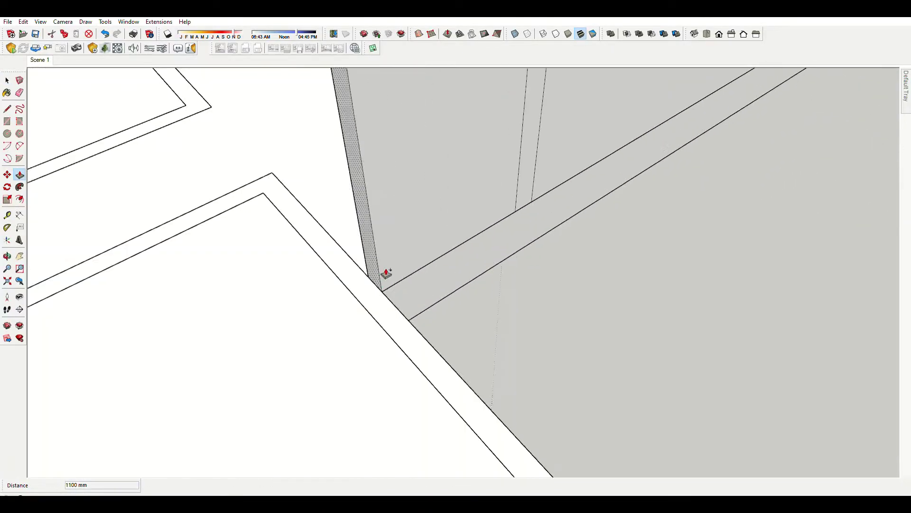
scroll(418, 204, "up", 5)
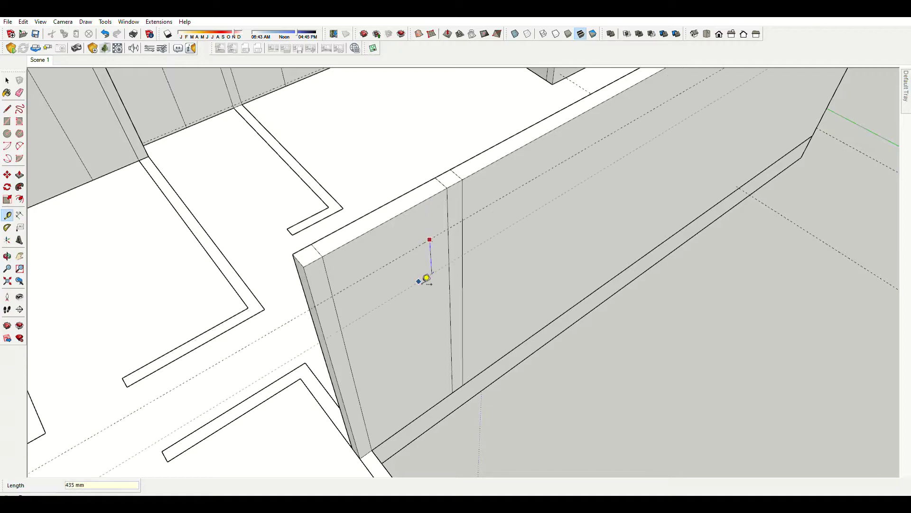
key("r")
scroll(461, 381, "up", 3)
scroll(402, 147, "down", 3)
scroll(393, 303, "up", 3)
key("p")
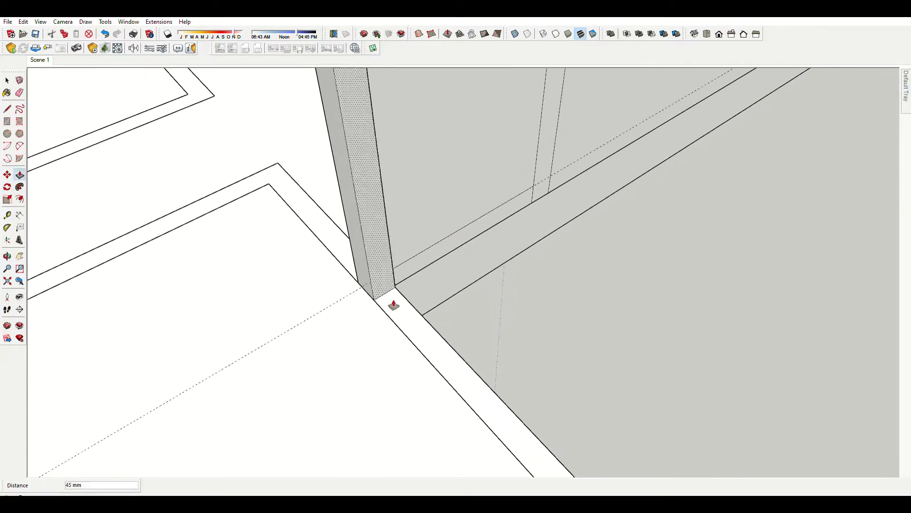
scroll(449, 358, "down", 2)
scroll(537, 266, "down", 3)
scroll(541, 270, "up", 3)
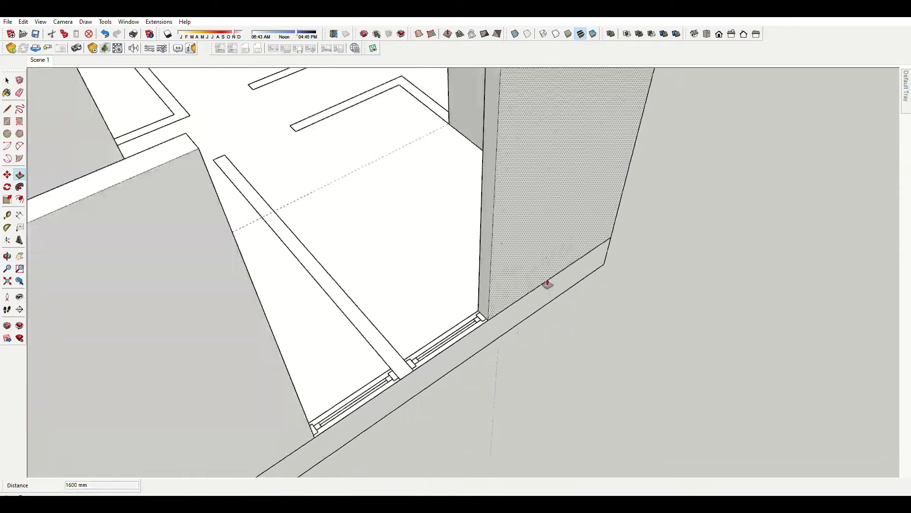
View the stepped outer corner from above and begin outlining the openings
mouse_move(546, 283)
middle_mouse_down()
mouse_move(429, 272)
mouse_move(327, 282)
middle_mouse_up()
scroll(306, 301, "down", 5)
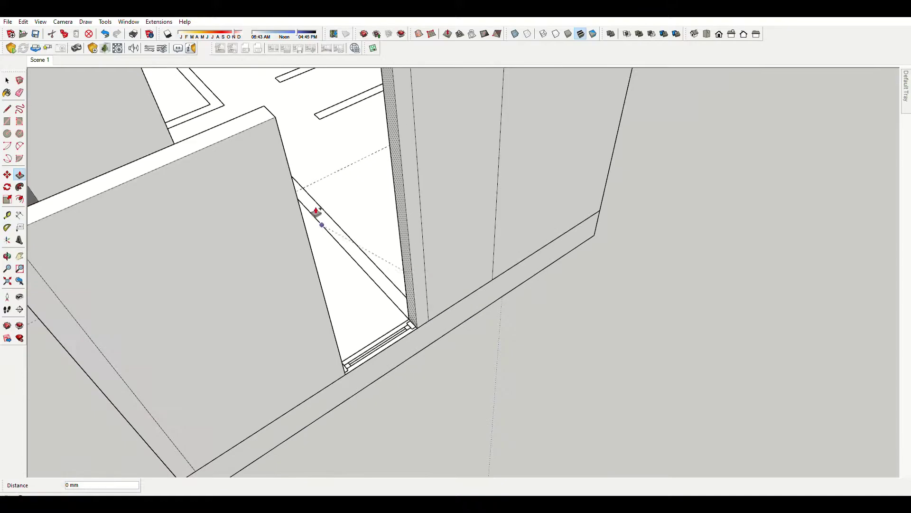
middle_click_drag(315, 209, 457, 272)
scroll(438, 184, "up", 2)
type("255")
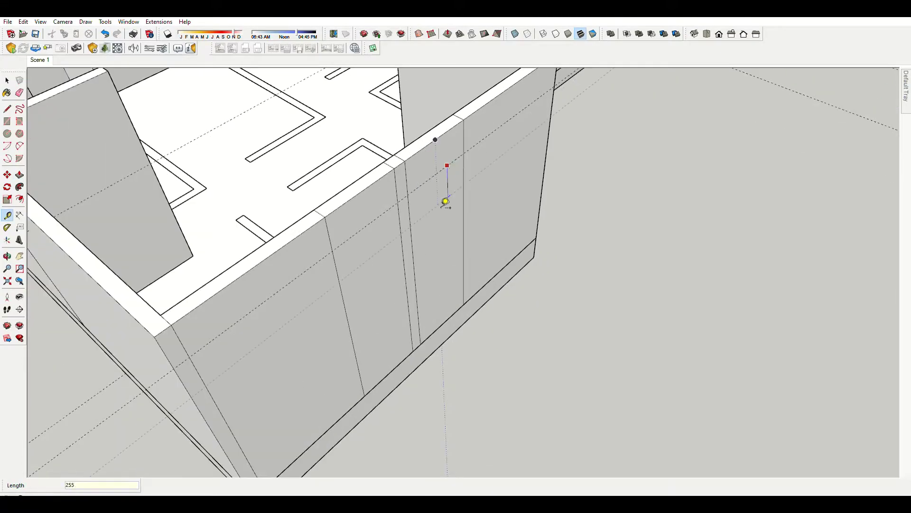
key("r")
scroll(474, 138, "down", 3)
scroll(423, 354, "up", 3)
scroll(390, 315, "down", 3)
Orbit to a top-down view of the rooms and draw lines at the entrance corner
middle_click_drag(390, 316, 720, 357)
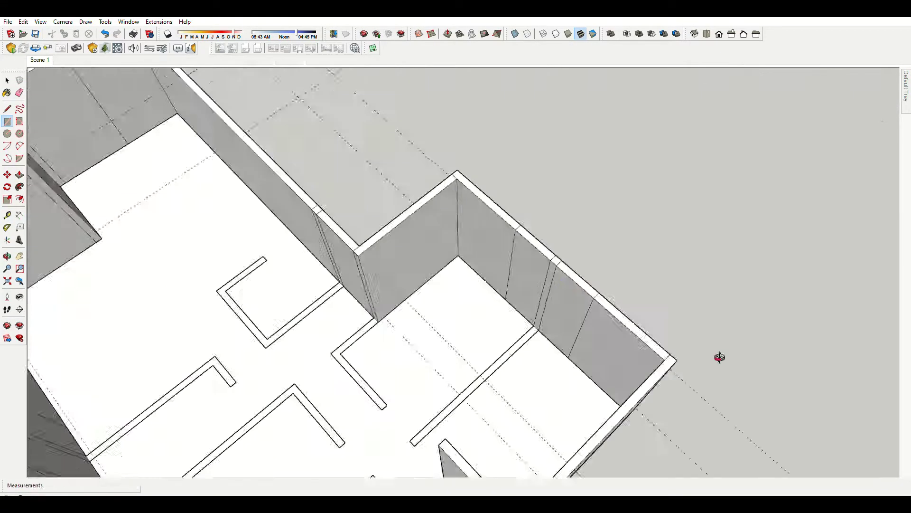
scroll(489, 372, "down", 5)
scroll(624, 187, "up", 8)
key("l")
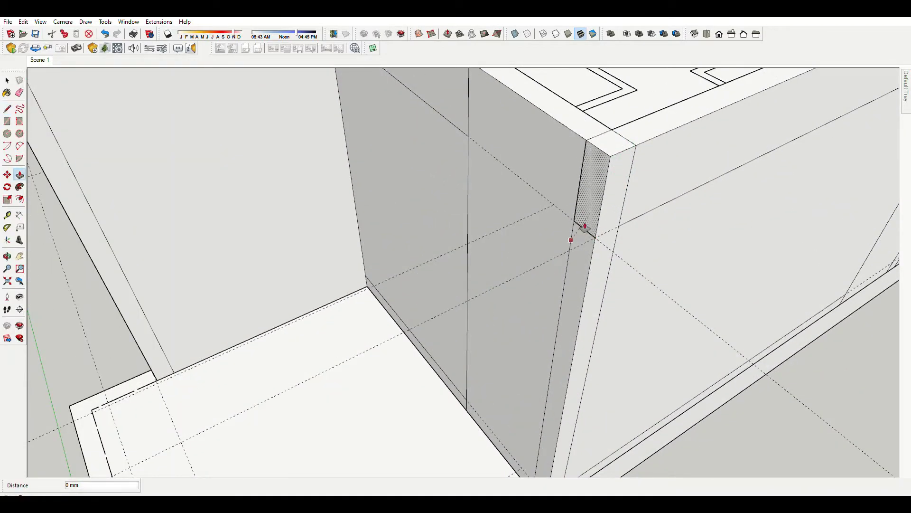
scroll(480, 379, "down", 5)
scroll(474, 391, "down", 5)
scroll(502, 306, "up", 5)
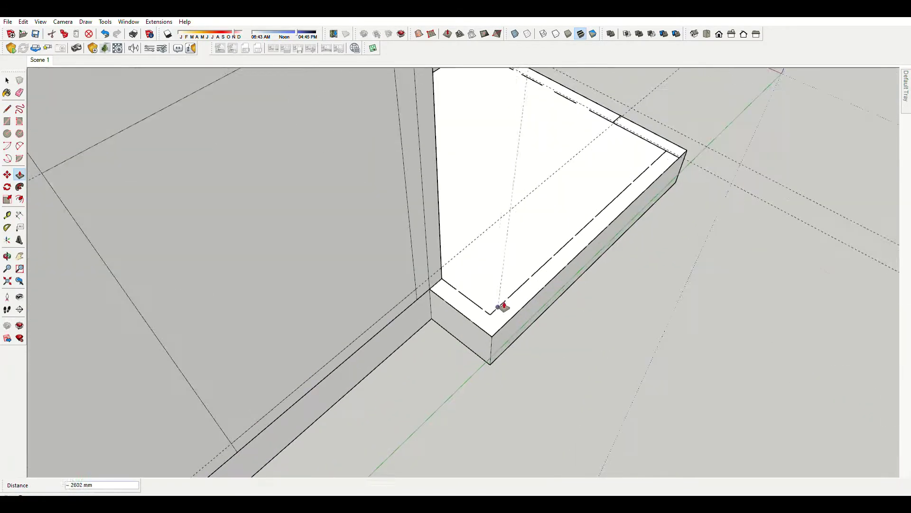
scroll(535, 216, "down", 3)
scroll(519, 156, "up", 5)
scroll(427, 179, "down", 2)
scroll(117, 152, "down", 4)
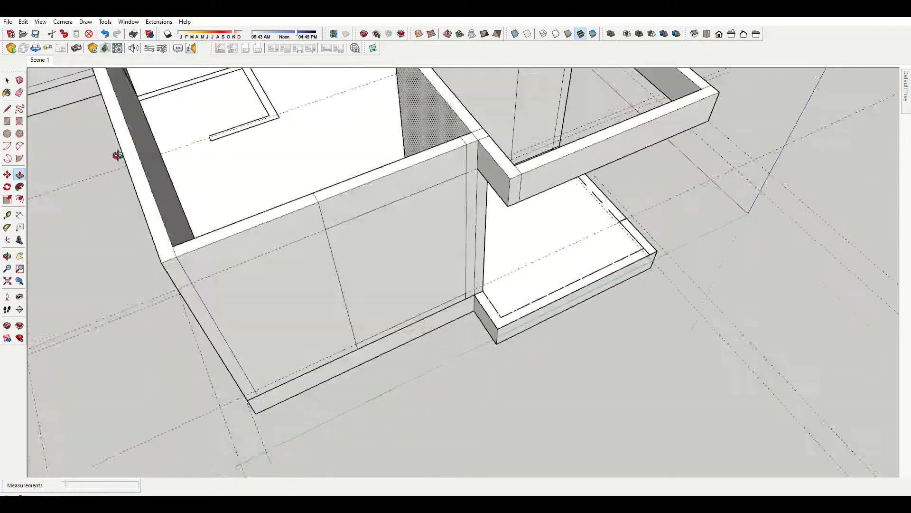
scroll(621, 91, "down", 2)
scroll(581, 183, "up", 3)
scroll(556, 179, "down", 3)
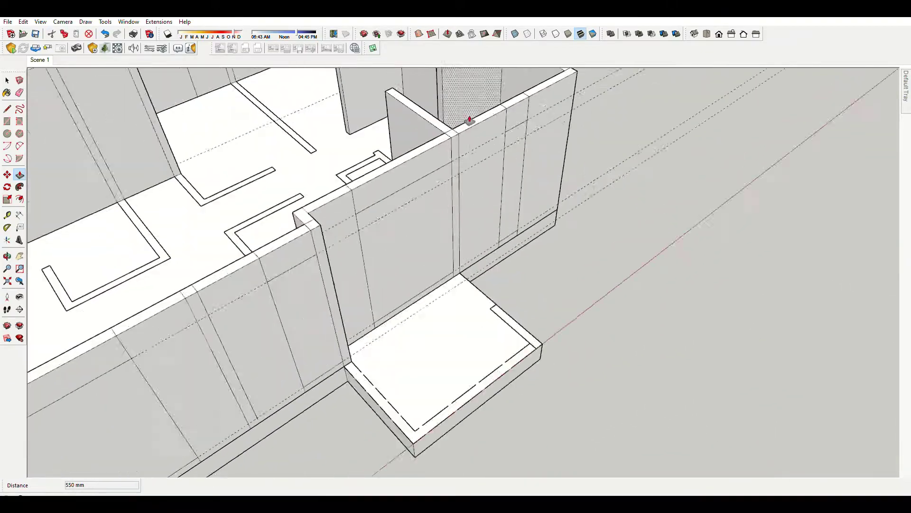
Draw more edge lines outlining the porch area beside the wall
key("l")
scroll(463, 184, "up", 4)
scroll(498, 237, "down", 5)
scroll(569, 197, "up", 2)
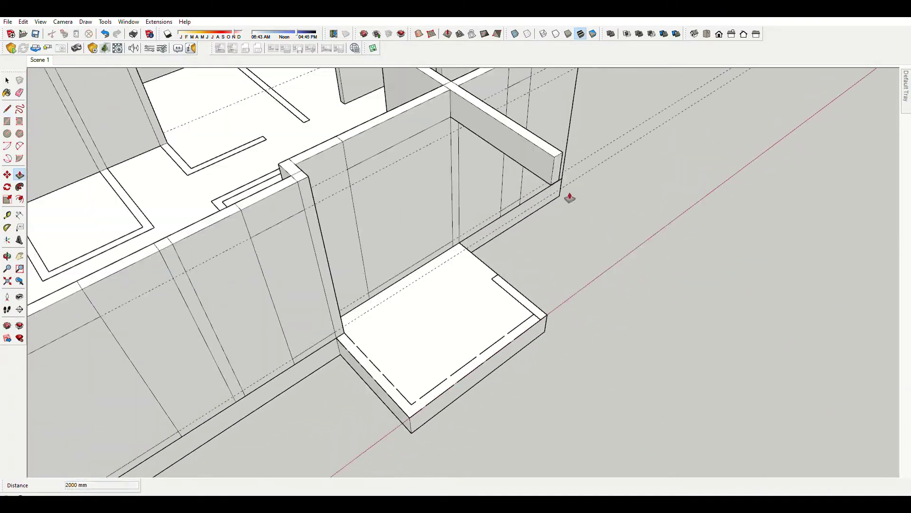
scroll(544, 322, "down", 5)
scroll(483, 348, "up", 4)
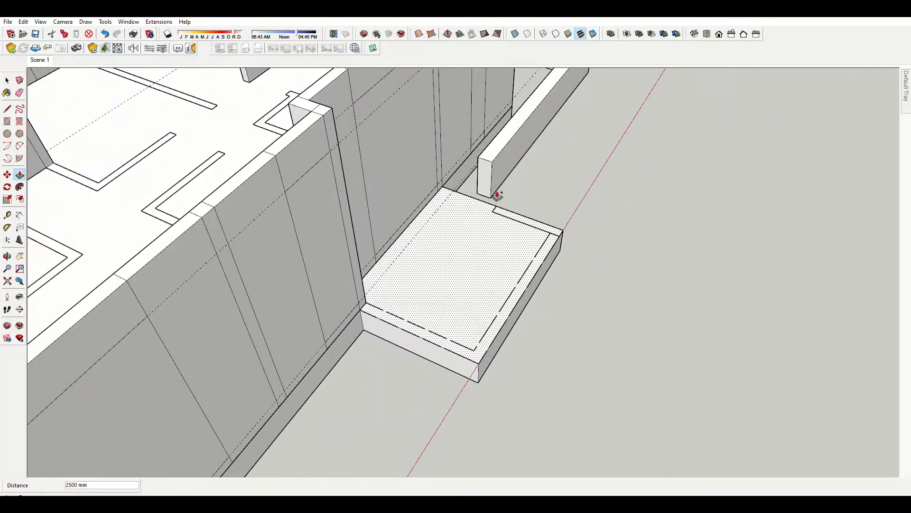
scroll(497, 194, "up", 2)
scroll(337, 195, "down", 5)
scroll(411, 275, "up", 5)
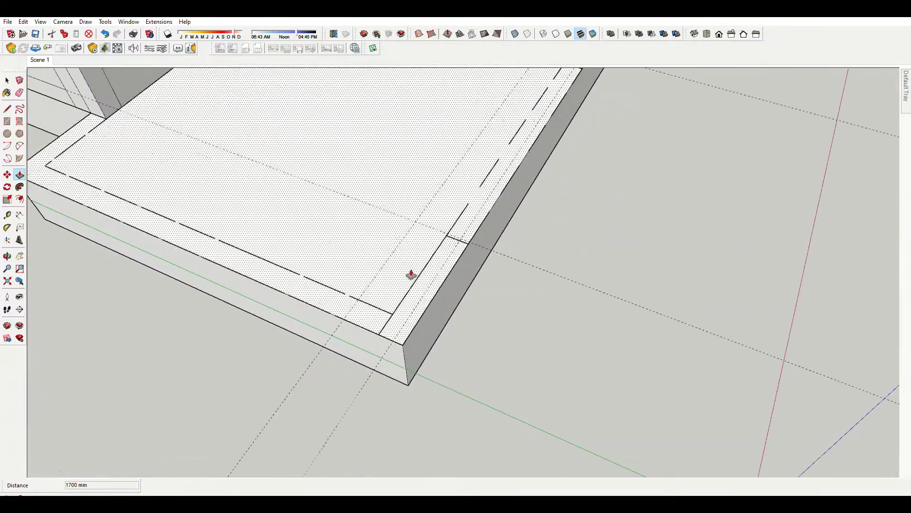
scroll(411, 275, "down", 2)
Draw the porch rectangle at the entrance corner and pull it up into a slab
key("r")
scroll(406, 345, "down", 3)
scroll(409, 305, "down", 3)
scroll(484, 128, "up", 6)
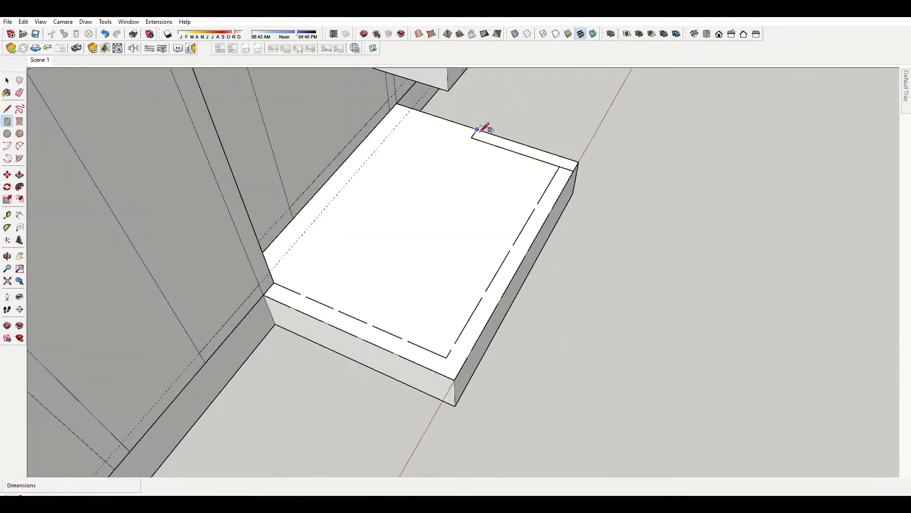
key("space")
scroll(608, 220, "down", 5)
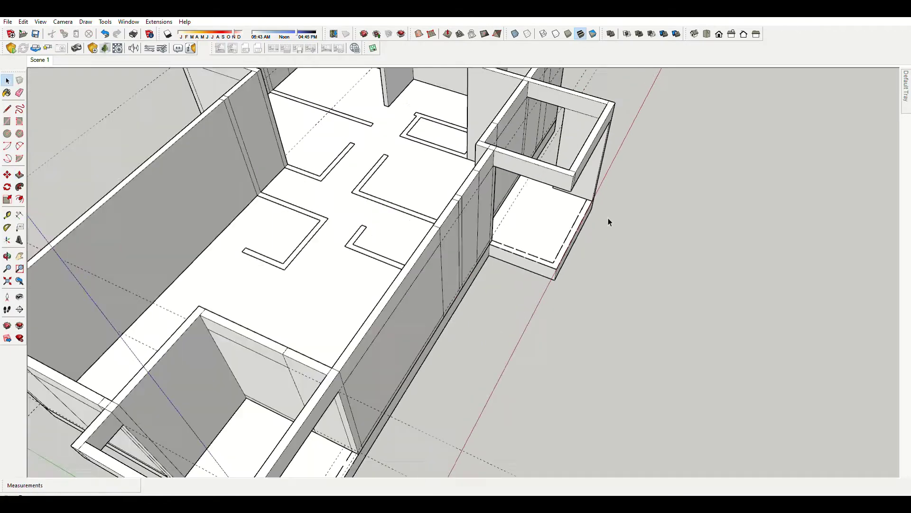
scroll(522, 266, "down", 4)
scroll(517, 209, "up", 3)
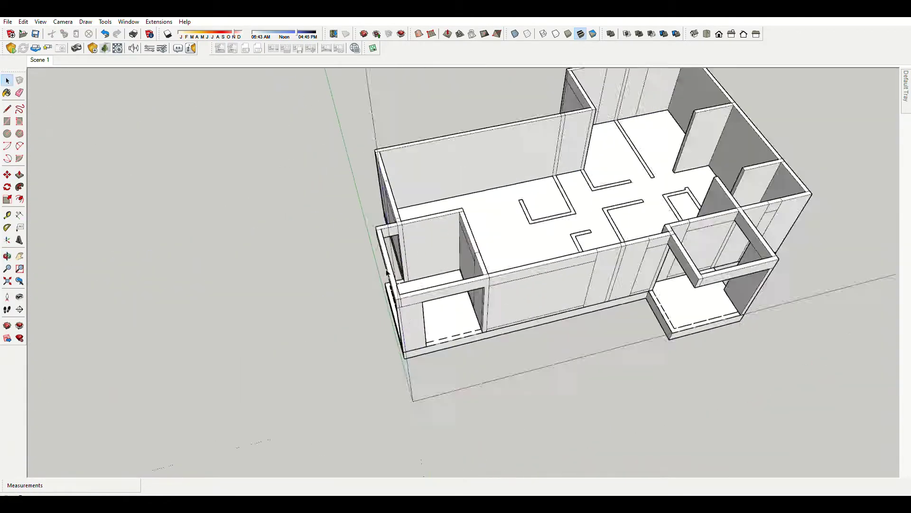
scroll(531, 238, "up", 3)
scroll(545, 265, "up", 3)
Push/Pull partition footprints while orbiting into the rooms
key("p")
scroll(546, 264, "down", 5)
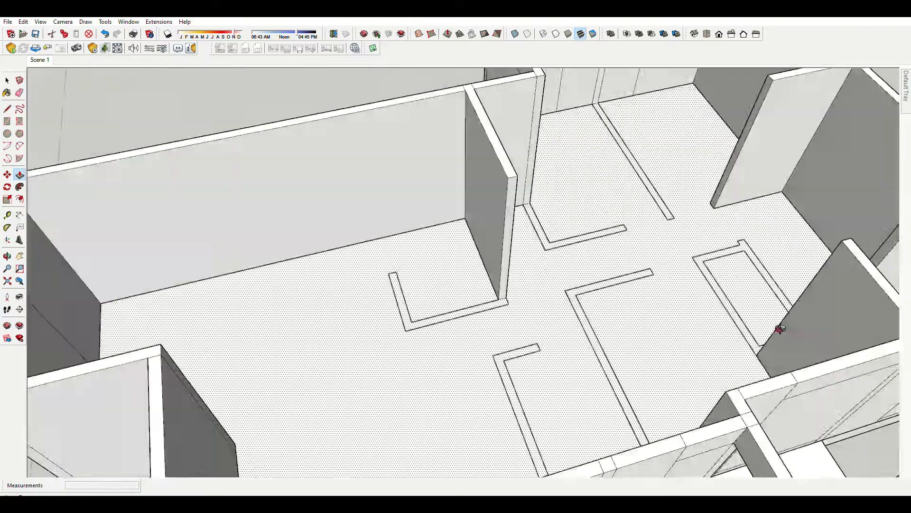
scroll(525, 279, "up", 5)
mouse_move(525, 279)
middle_mouse_down()
mouse_move(598, 285)
mouse_move(596, 357)
middle_mouse_up()
scroll(475, 311, "up", 5)
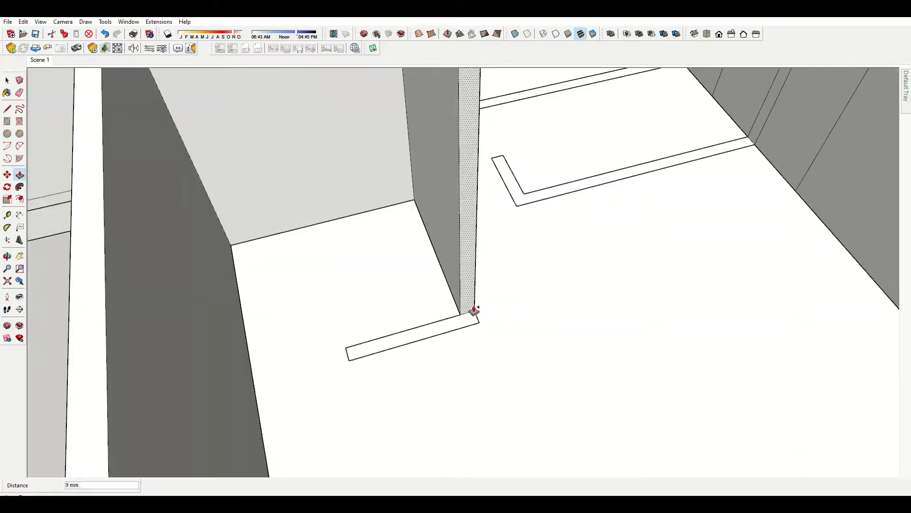
scroll(364, 351, "down", 3)
scroll(265, 336, "down", 3)
scroll(396, 279, "up", 3)
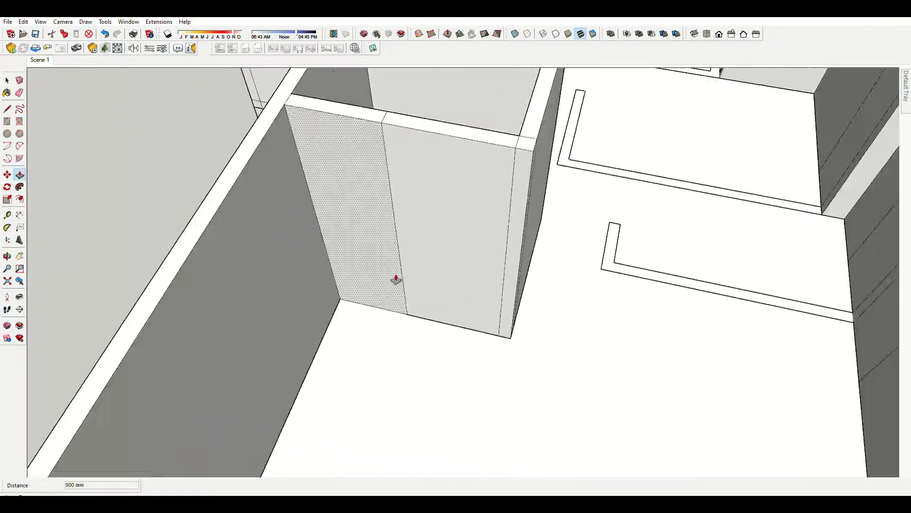
scroll(388, 309, "up", 3)
Place Tape Measure guides for the partition wall height
key("t")
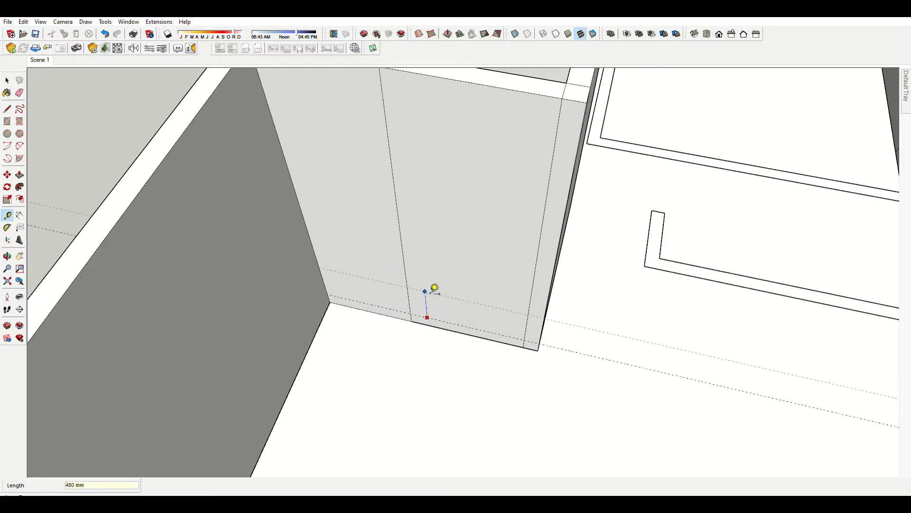
scroll(434, 288, "down", 2)
scroll(356, 304, "down", 2)
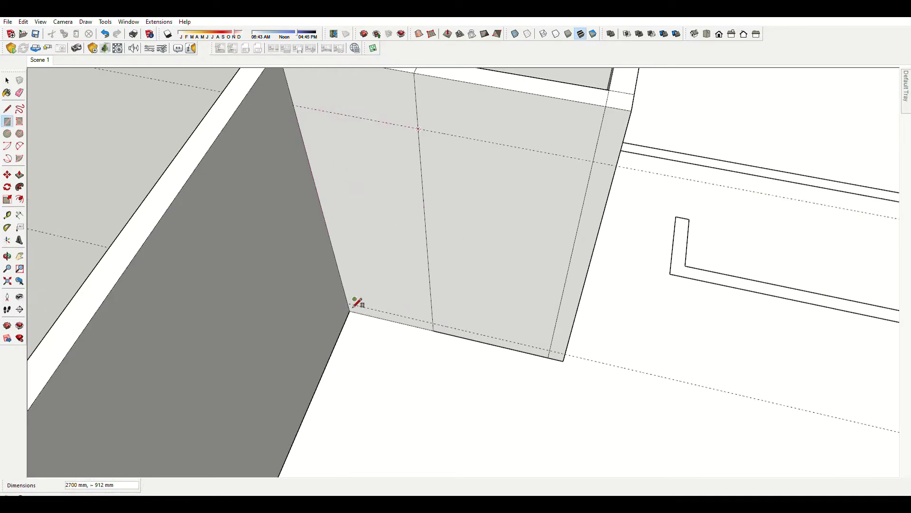
scroll(468, 250, "down", 5)
scroll(530, 265, "down", 2)
scroll(534, 237, "up", 5)
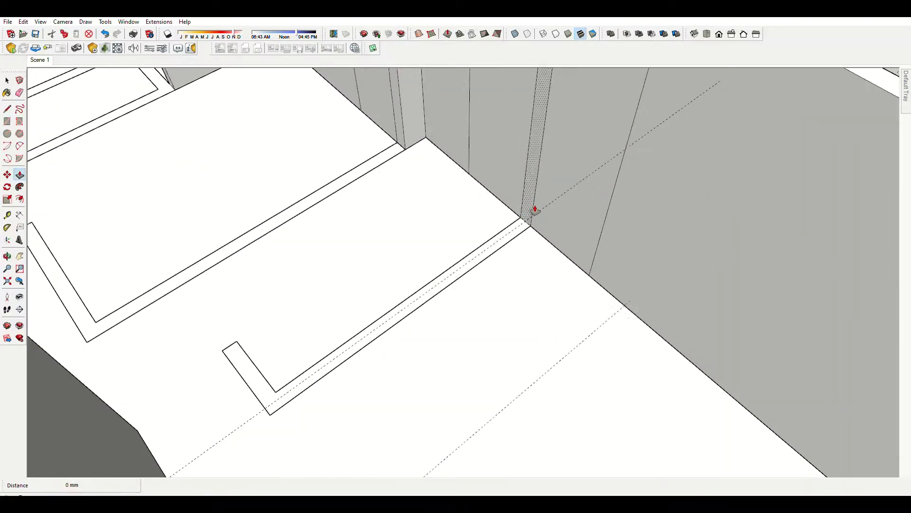
scroll(559, 370, "down", 3)
scroll(488, 252, "up", 4)
Push/Pull the remaining partition footprints up to full wall height
key("p")
scroll(466, 308, "down", 4)
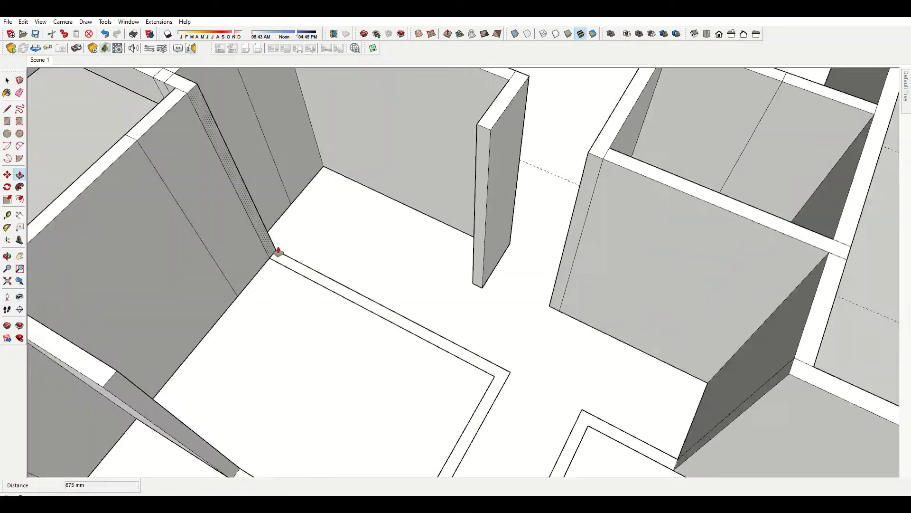
scroll(270, 258, "down", 2)
scroll(429, 336, "up", 3)
scroll(446, 329, "down", 1)
scroll(545, 254, "down", 5)
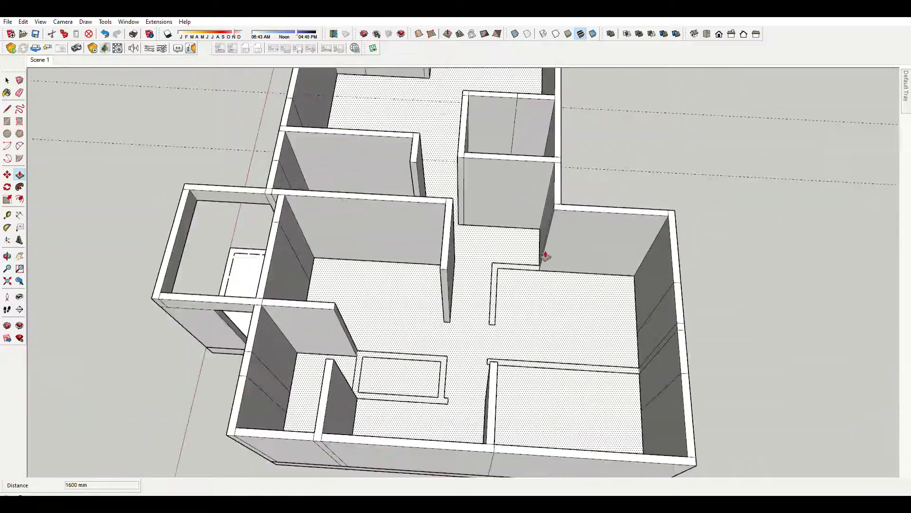
scroll(431, 295, "up", 5)
scroll(427, 287, "up", 2)
scroll(433, 272, "up", 1)
scroll(434, 272, "down", 4)
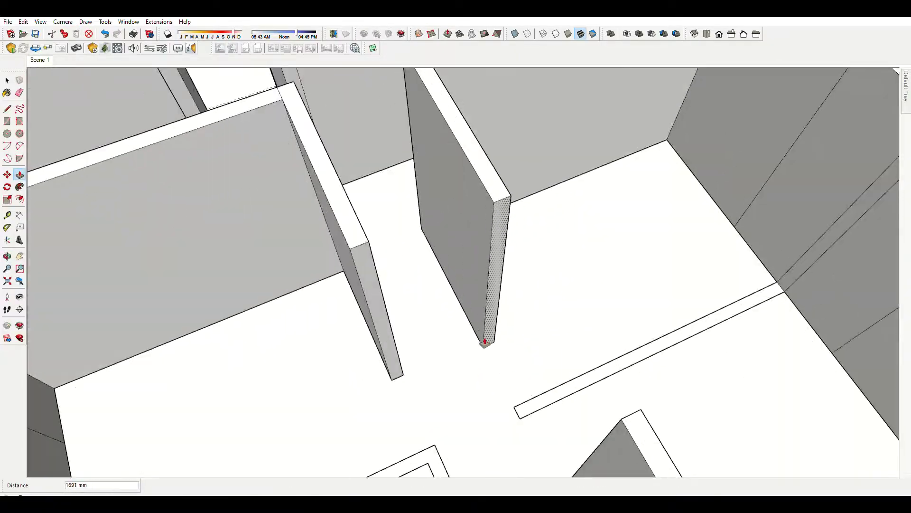
scroll(484, 340, "down", 2)
scroll(551, 323, "up", 2)
scroll(566, 196, "down", 3)
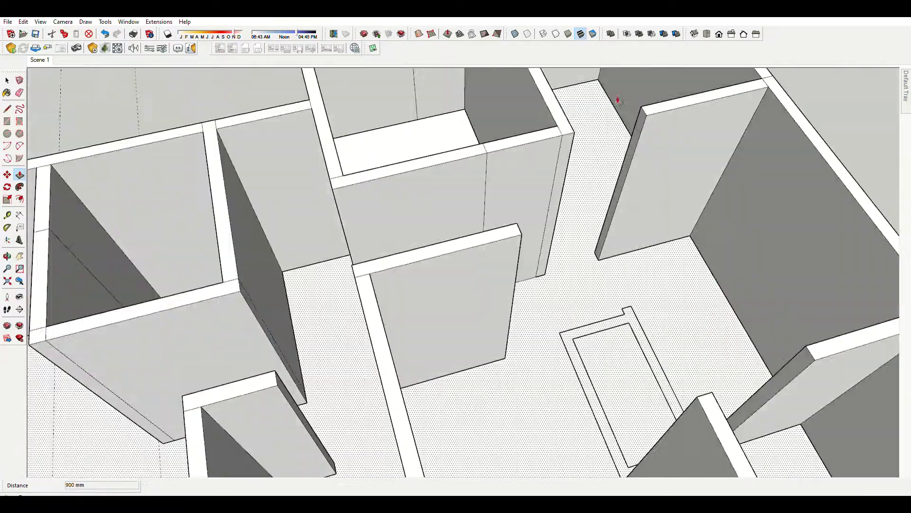
scroll(474, 213, "up", 4)
Move the top edge of a partition wall into line with the adjoining wall
scroll(605, 217, "down", 1)
left_click(604, 218)
key("space")
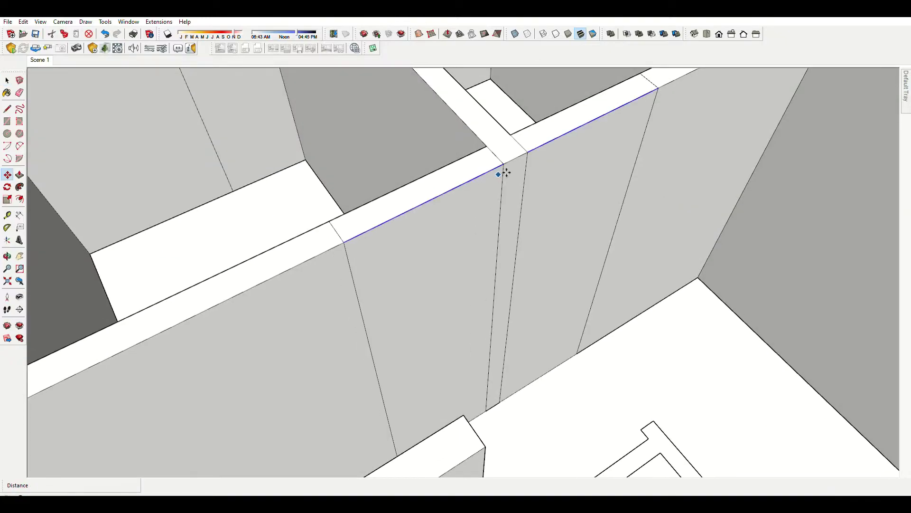
type("45")
key("Return")
scroll(527, 257, "up", 2)
scroll(522, 261, "down", 2)
key("space")
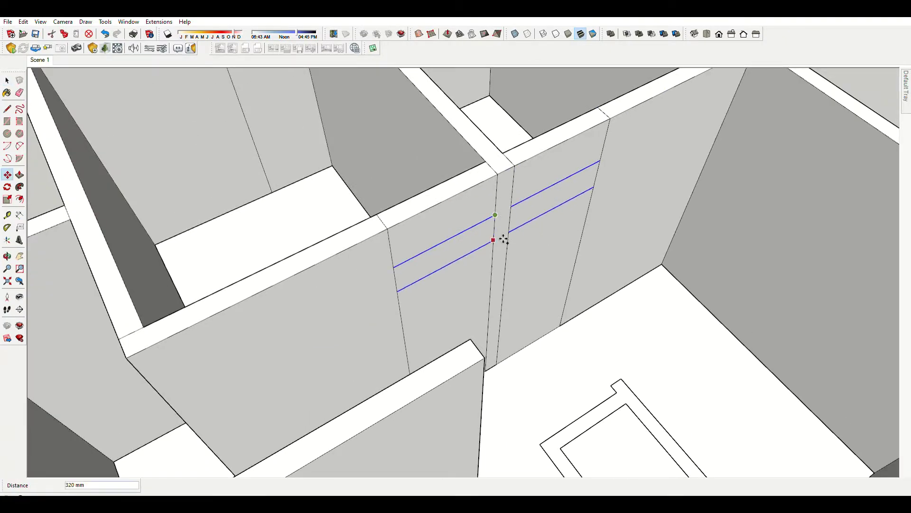
scroll(503, 238, "down", 4)
scroll(360, 290, "up", 4)
Adjust a partition with Push/Pull and Move, typing distances such as 150 mm
key("p")
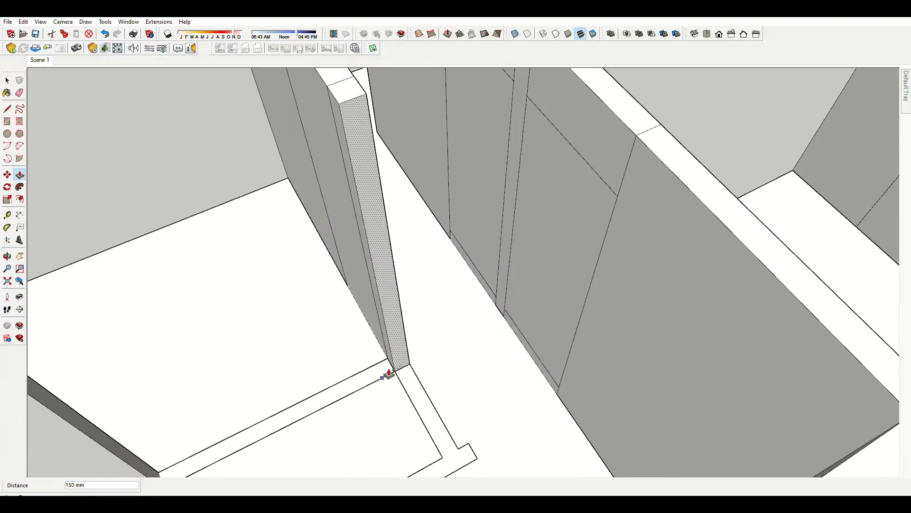
scroll(193, 401, "down", 4)
scroll(315, 228, "up", 4)
scroll(387, 204, "up", 2)
key("m")
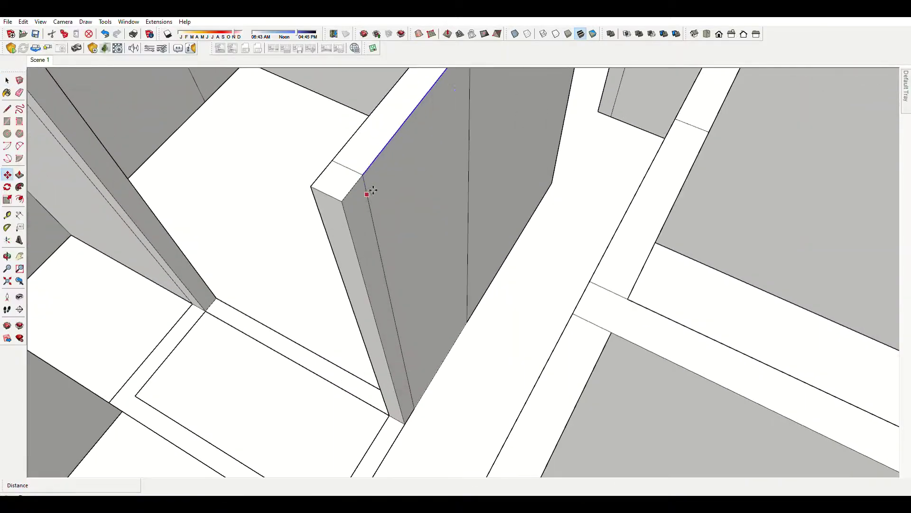
type("2550")
key("Return")
scroll(399, 250, "down", 2)
key("space")
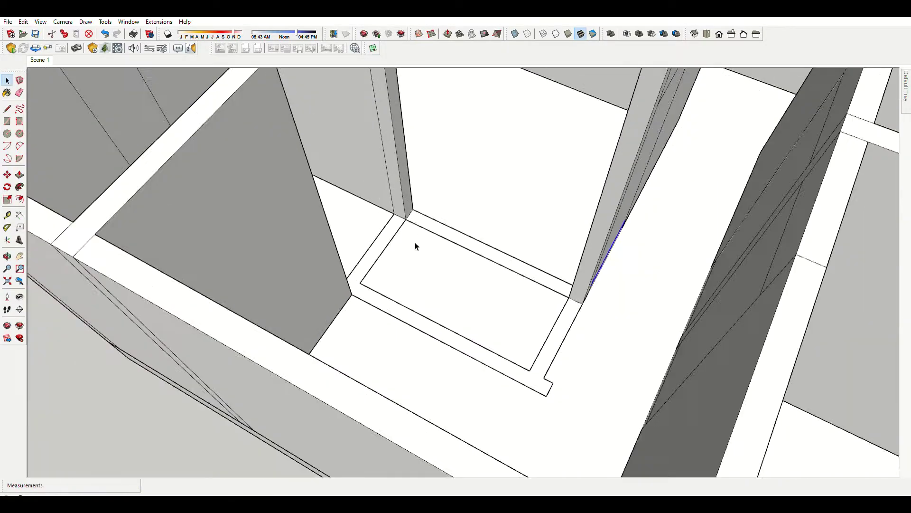
Orbit around the wall corner to inspect it from other angles
scroll(499, 294, "up", 4)
scroll(451, 312, "up", 2)
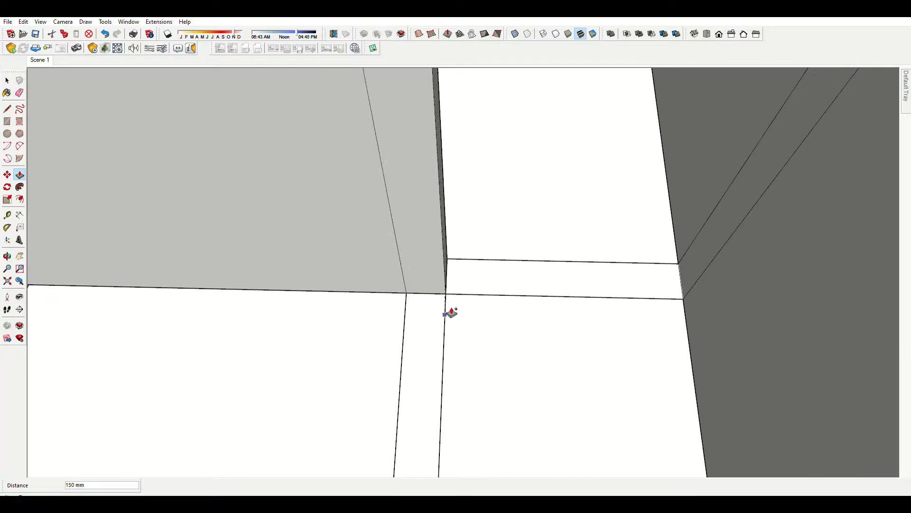
scroll(603, 321, "up", 1)
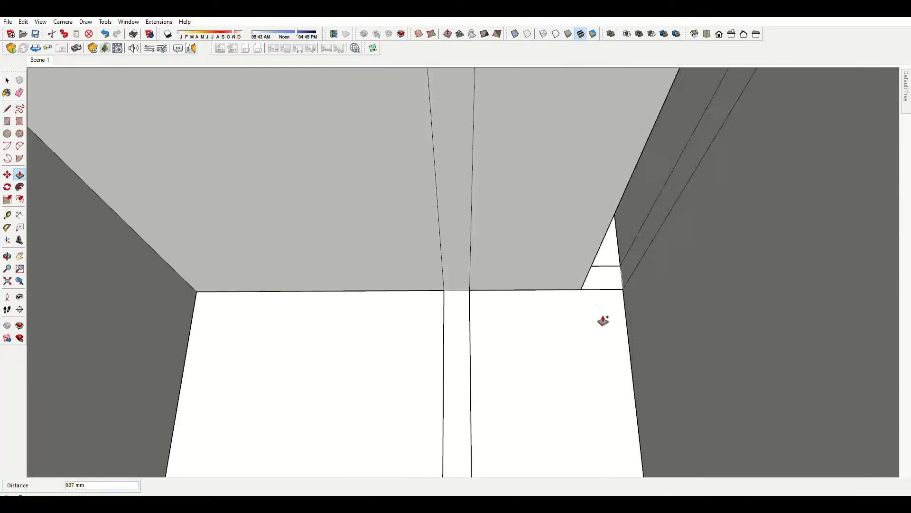
scroll(603, 321, "down", 3)
middle_click_drag(482, 285, 354, 356)
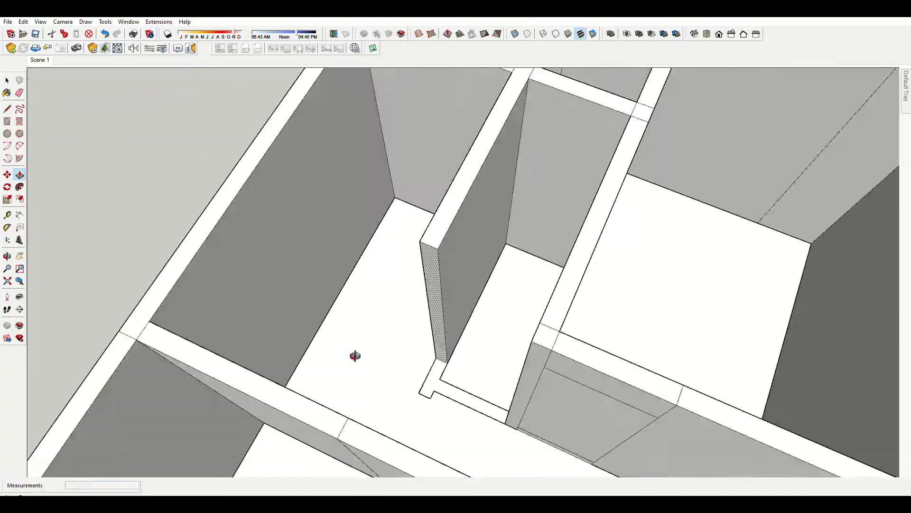
scroll(397, 362, "up", 2)
scroll(430, 375, "up", 2)
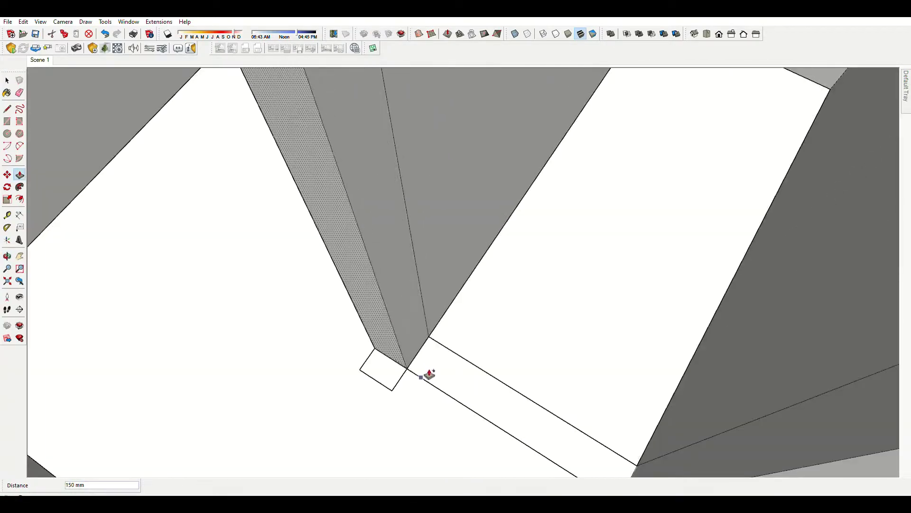
key("space")
mouse_move(423, 352)
middle_mouse_down()
mouse_move(621, 346)
mouse_move(547, 426)
middle_mouse_up()
scroll(547, 426, "down", 2)
Move another wall edge into line with the adjoining wall
key("m")
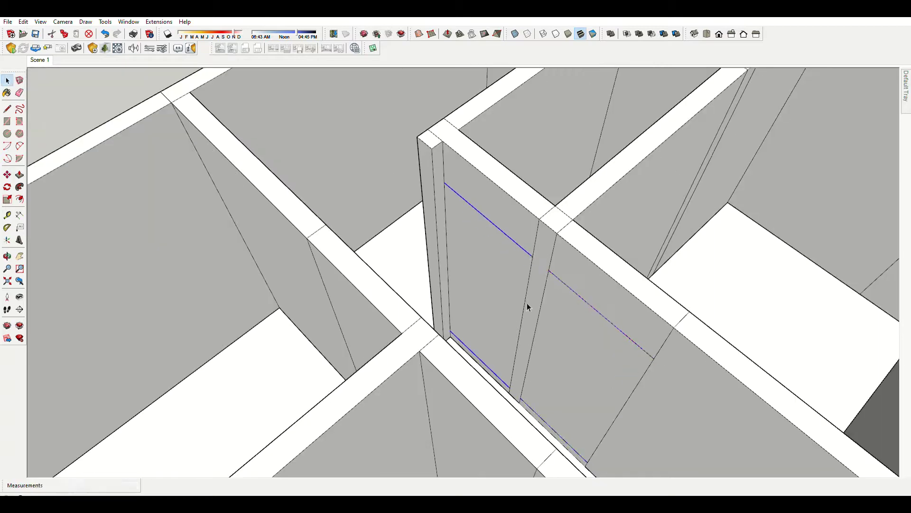
scroll(427, 211, "down", 3)
scroll(529, 193, "up", 2)
scroll(548, 176, "up", 2)
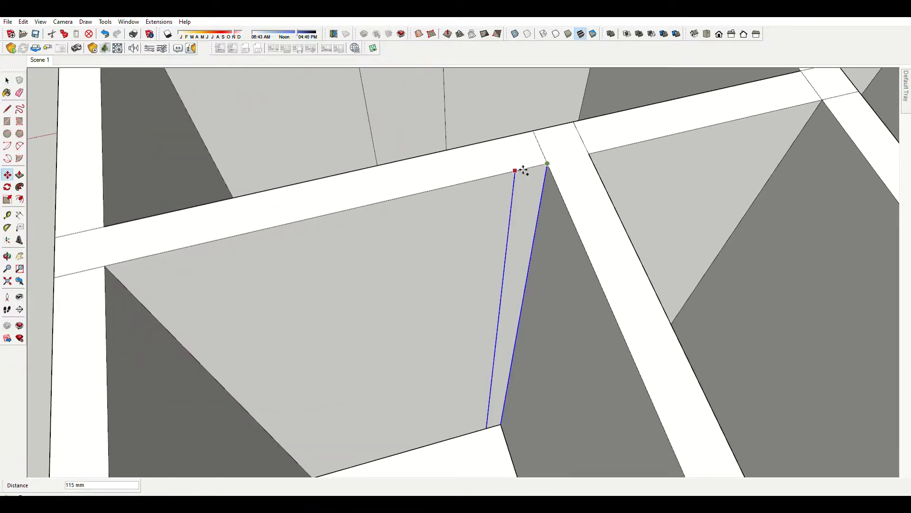
mouse_move(300, 249)
middle_mouse_down()
mouse_move(465, 210)
mouse_move(376, 297)
middle_mouse_up()
key("Return")
scroll(376, 296, "down", 4)
mouse_move(291, 258)
middle_mouse_down()
mouse_move(565, 291)
mouse_move(636, 243)
middle_mouse_up()
scroll(496, 262, "up", 4)
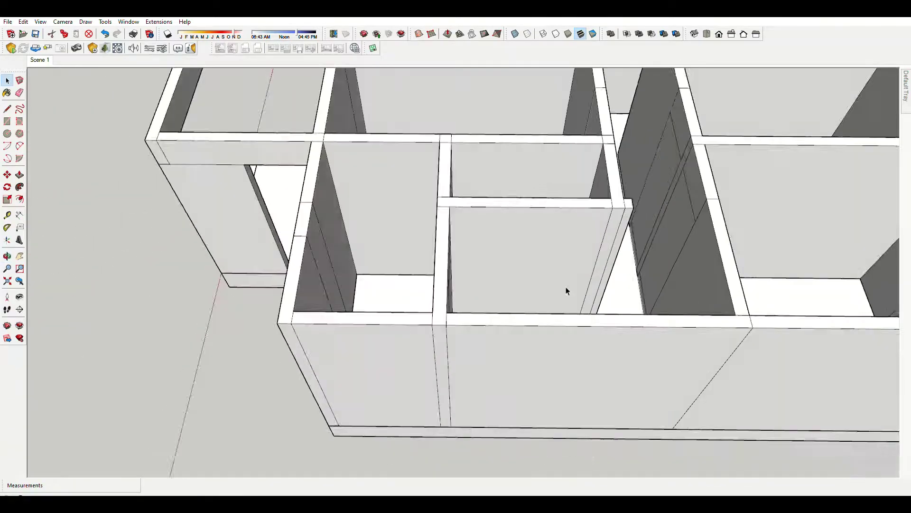
scroll(494, 265, "down", 4)
mouse_move(491, 230)
middle_mouse_down()
mouse_move(583, 210)
mouse_move(372, 256)
middle_mouse_up()
Erase the stray edges where the walls cross near the shelf corner
scroll(506, 326, "up", 4)
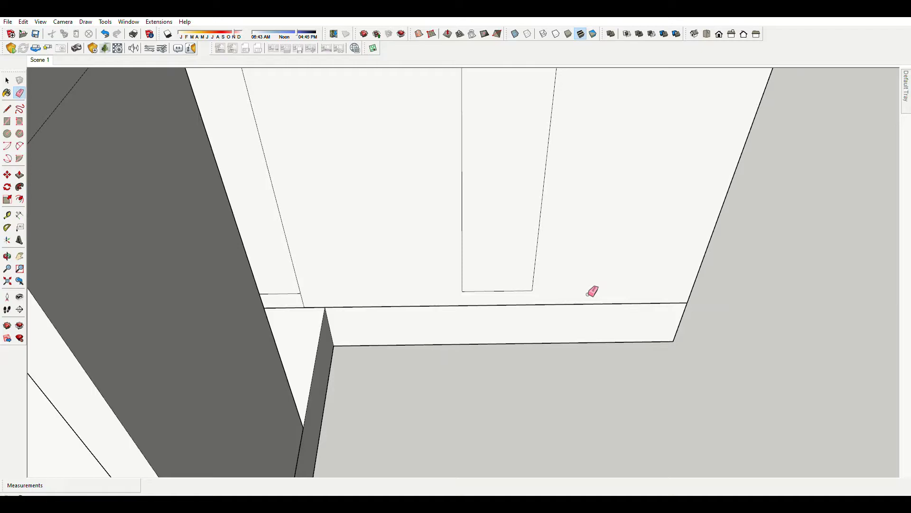
scroll(592, 292, "down", 4)
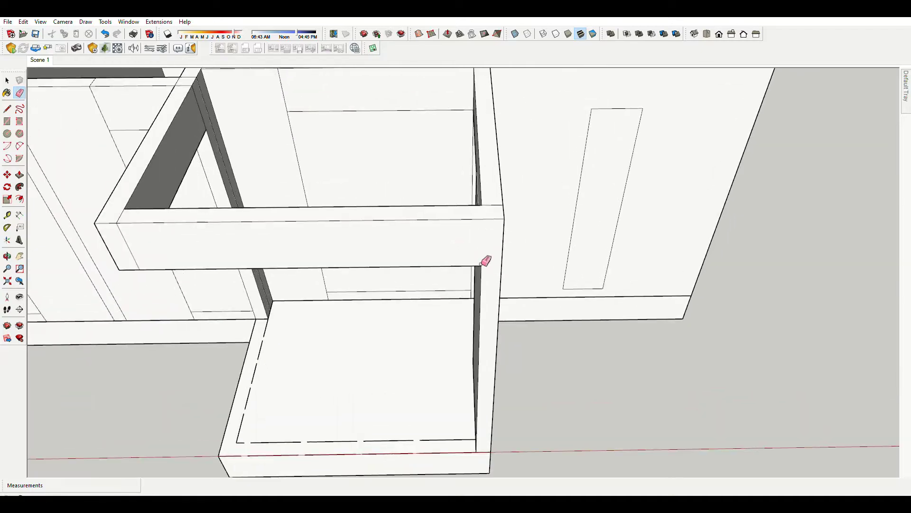
middle_click_drag(484, 260, 361, 200)
scroll(360, 301, "down", 2)
scroll(474, 151, "up", 5)
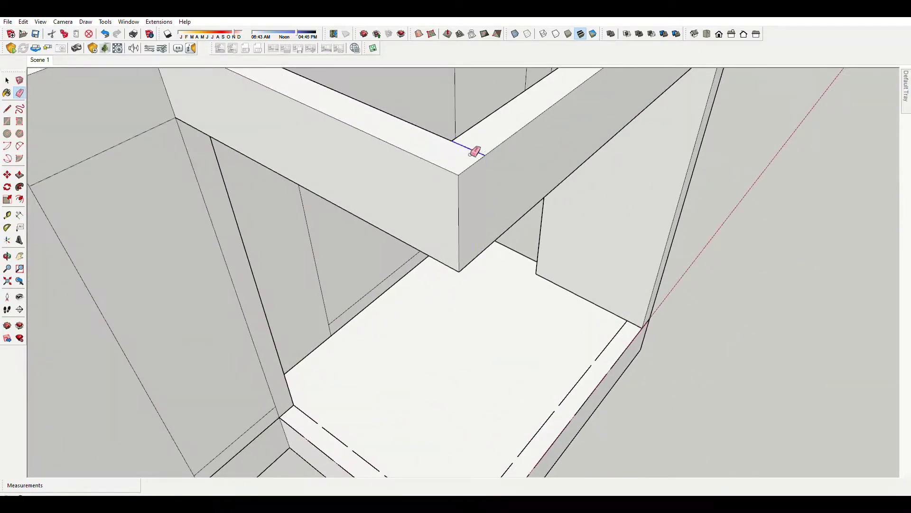
scroll(475, 151, "down", 4)
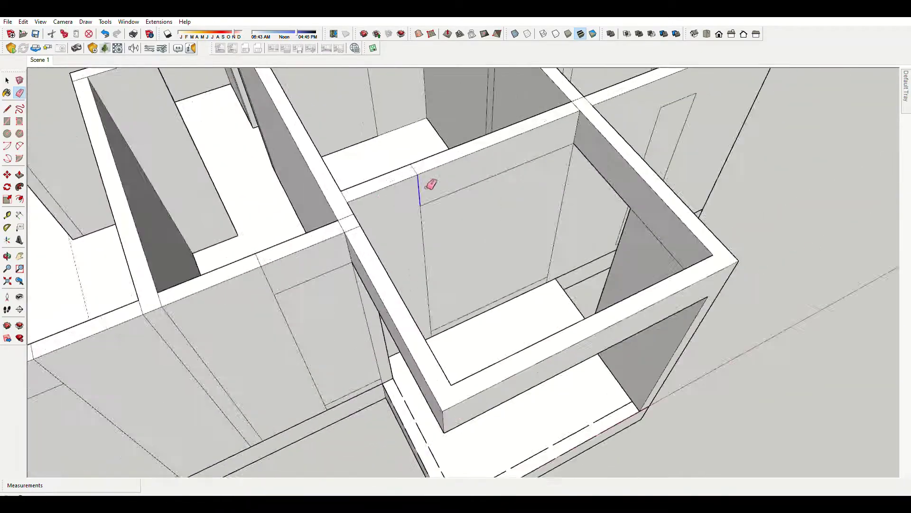
scroll(700, 225, "up", 4)
scroll(545, 230, "down", 4)
scroll(446, 227, "up", 4)
left_click(446, 227)
scroll(449, 229, "down", 4)
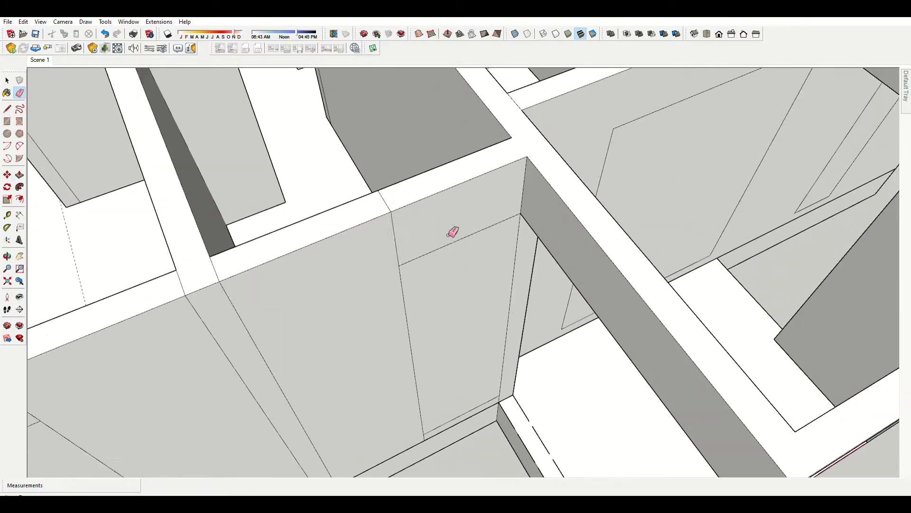
scroll(494, 305, "up", 3)
scroll(427, 330, "up", 2)
scroll(450, 177, "down", 3)
scroll(523, 179, "down", 1)
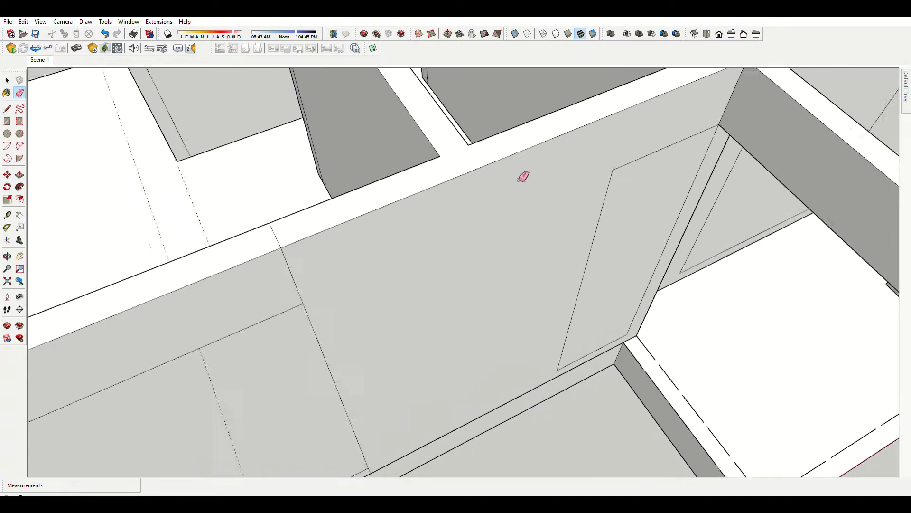
scroll(519, 284, "down", 4)
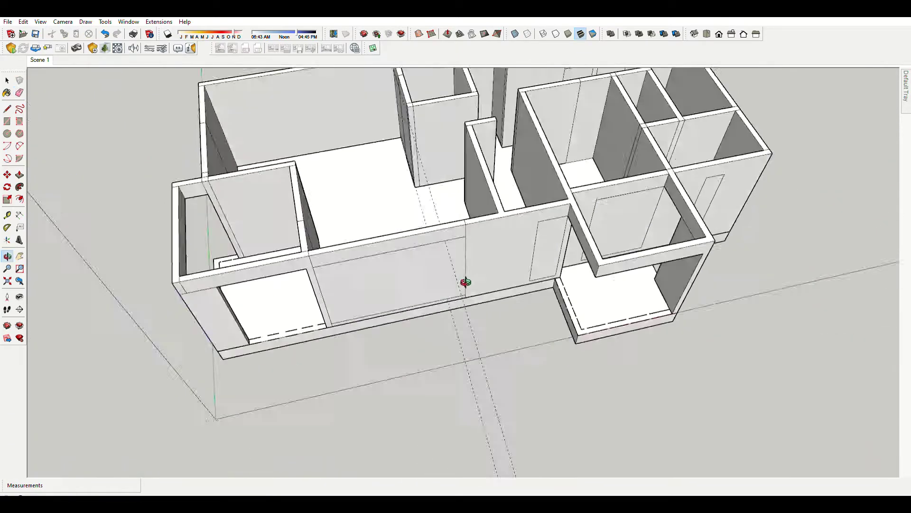
scroll(441, 219, "up", 3)
scroll(490, 318, "up", 3)
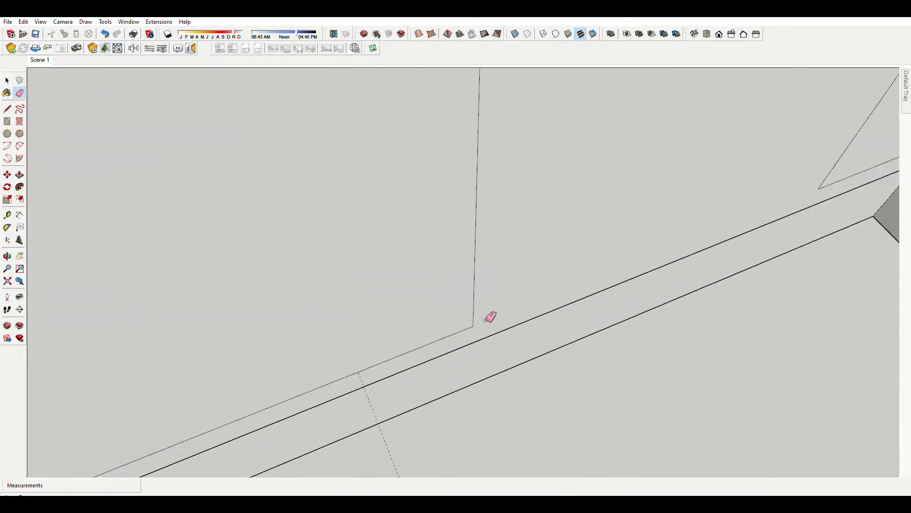
scroll(598, 226, "down", 3)
scroll(417, 327, "up", 2)
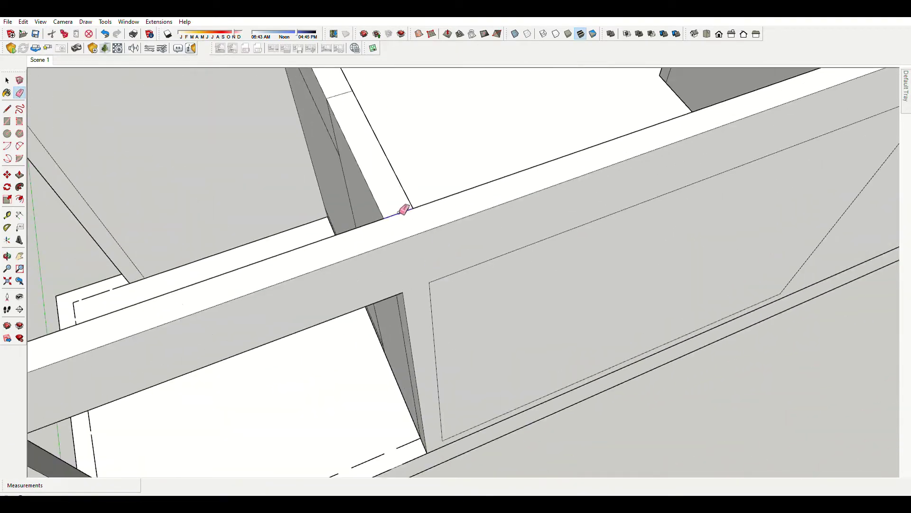
scroll(403, 208, "down", 4)
scroll(460, 177, "up", 2)
scroll(472, 374, "up", 3)
scroll(370, 229, "down", 3)
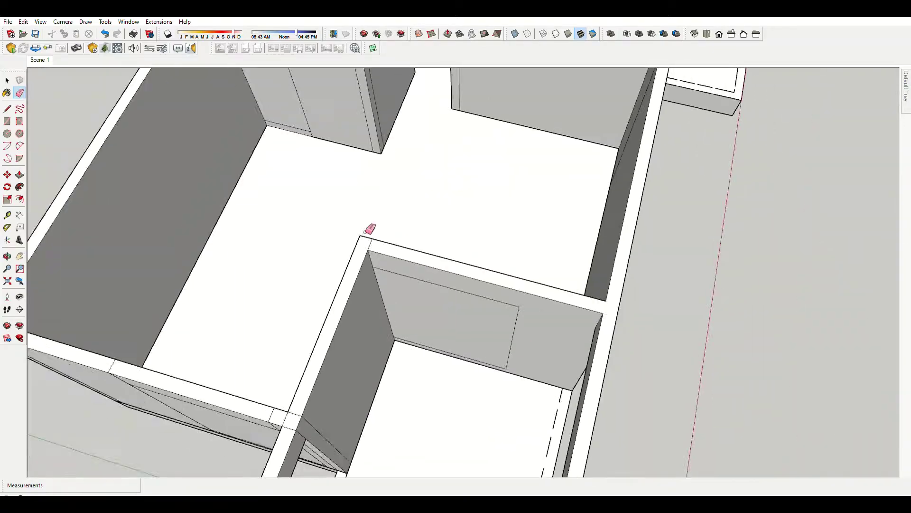
Orbit and zoom around the corner box to check the cleaned wall tops
mouse_move(369, 230)
middle_mouse_down()
mouse_move(432, 311)
mouse_move(401, 380)
mouse_move(505, 352)
middle_mouse_up()
scroll(432, 312, "up", 2)
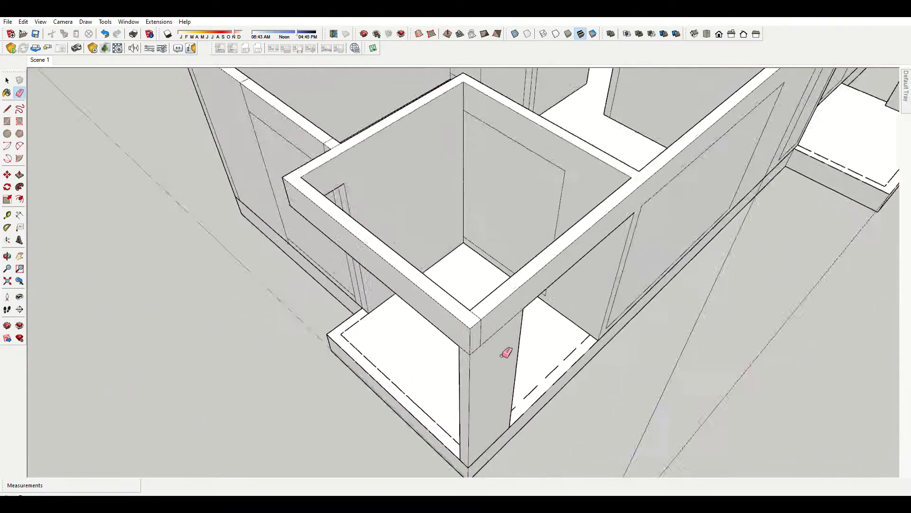
middle_click_drag(422, 326, 682, 187)
scroll(535, 260, "up", 2)
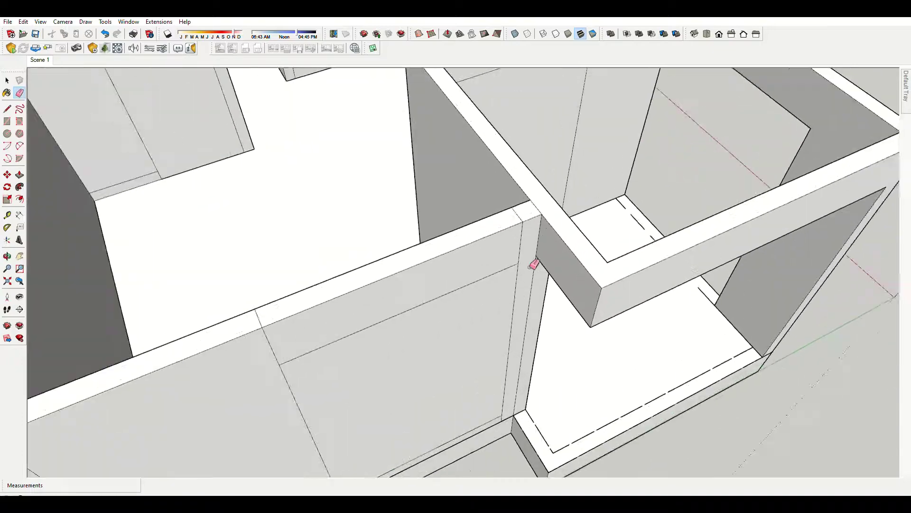
scroll(535, 236, "up", 2)
scroll(684, 150, "down", 2)
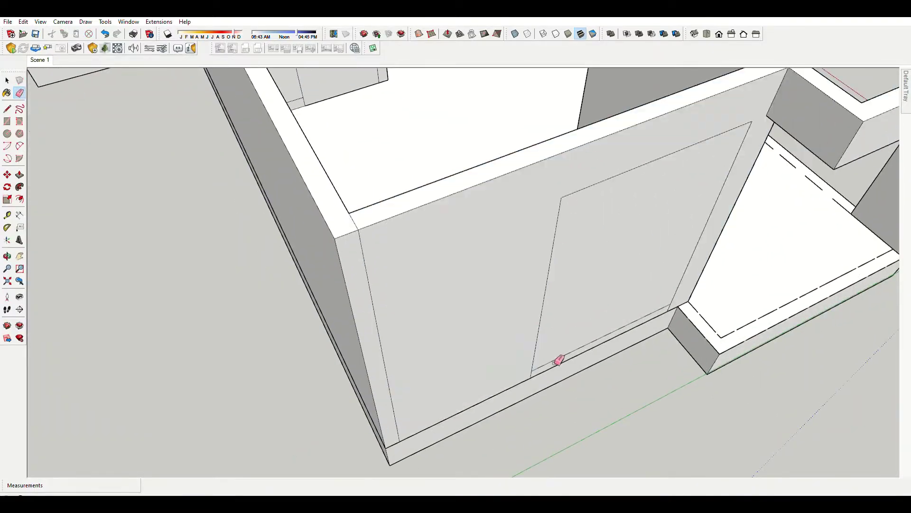
scroll(559, 360, "up", 2)
middle_click_drag(753, 242, 605, 247)
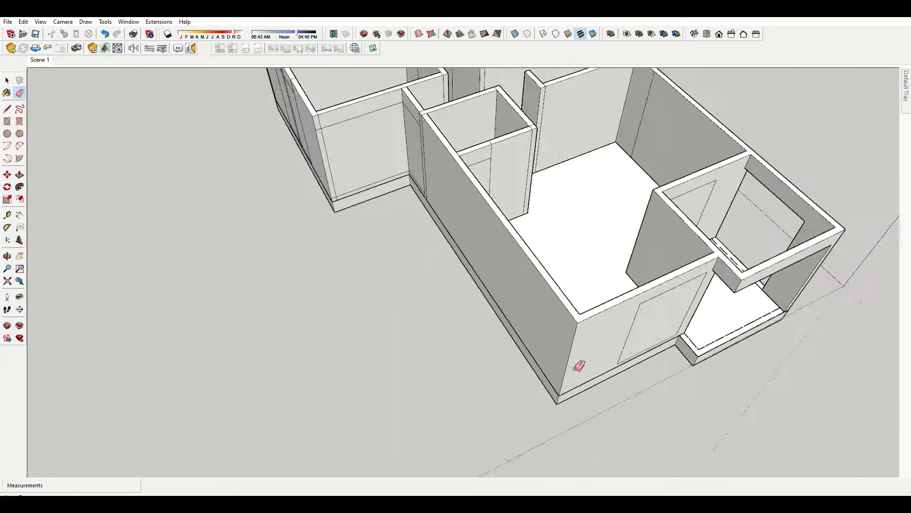
scroll(435, 242, "up", 2)
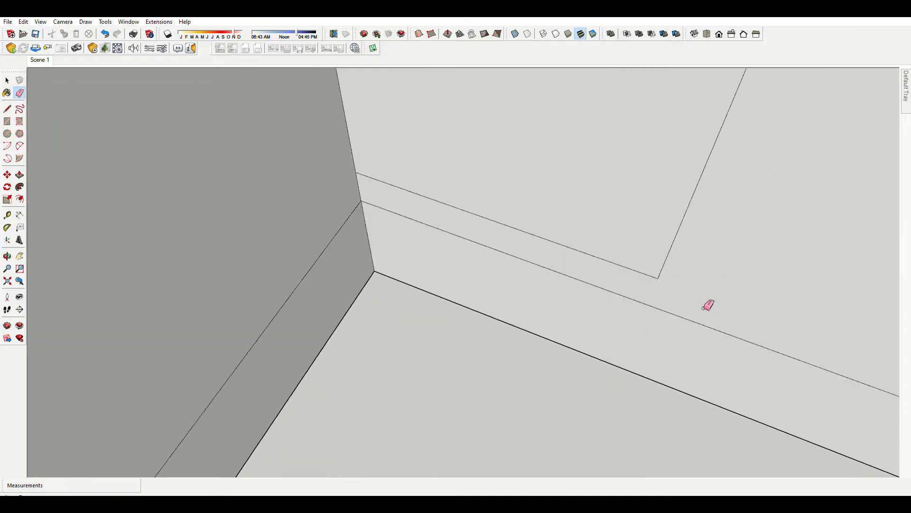
middle_click_drag(708, 305, 607, 150)
scroll(600, 178, "down", 3)
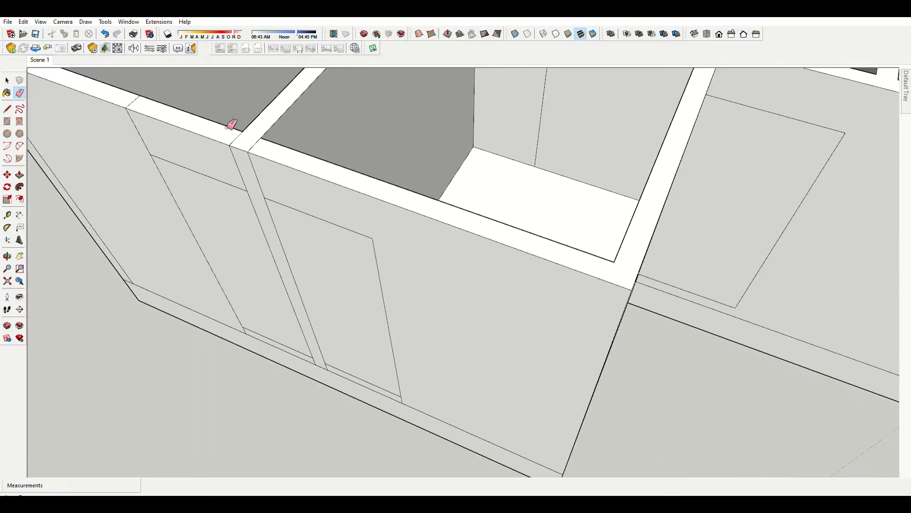
scroll(445, 349, "up", 4)
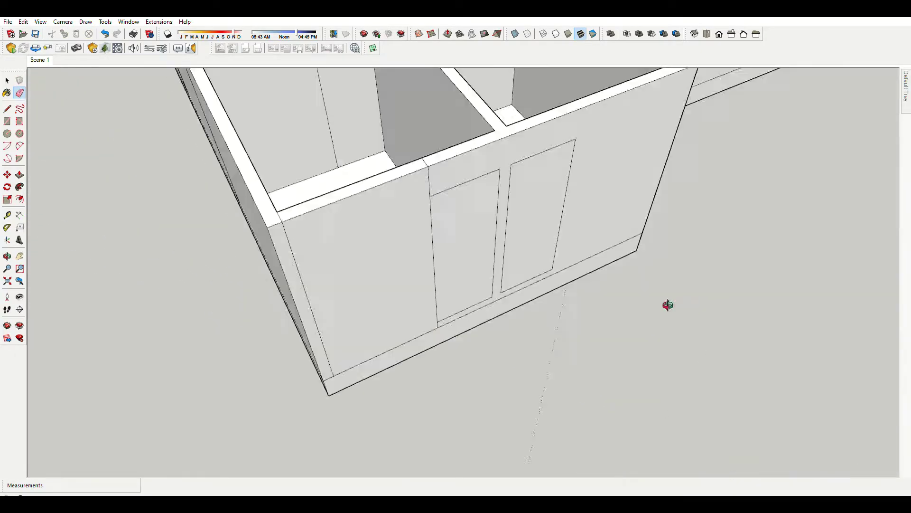
scroll(342, 242, "down", 5)
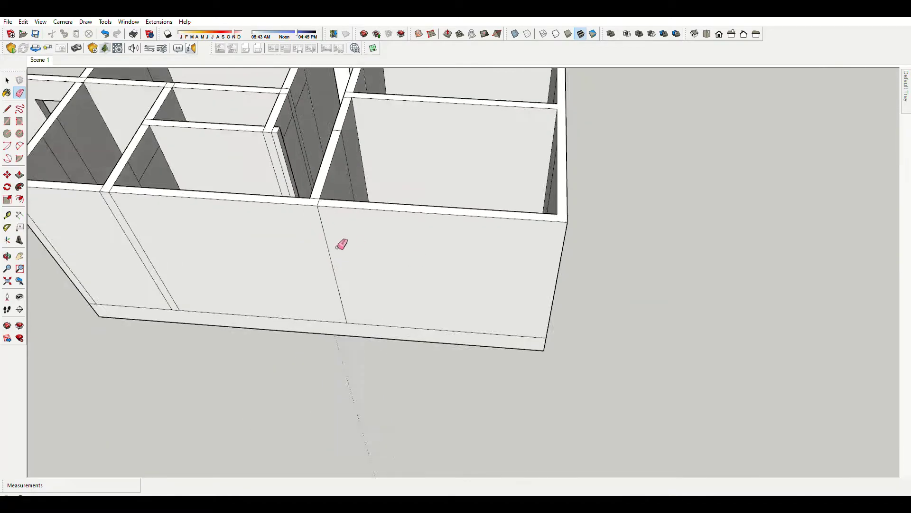
scroll(330, 195, "up", 5)
scroll(329, 222, "down", 5)
scroll(336, 239, "up", 5)
scroll(336, 238, "down", 5)
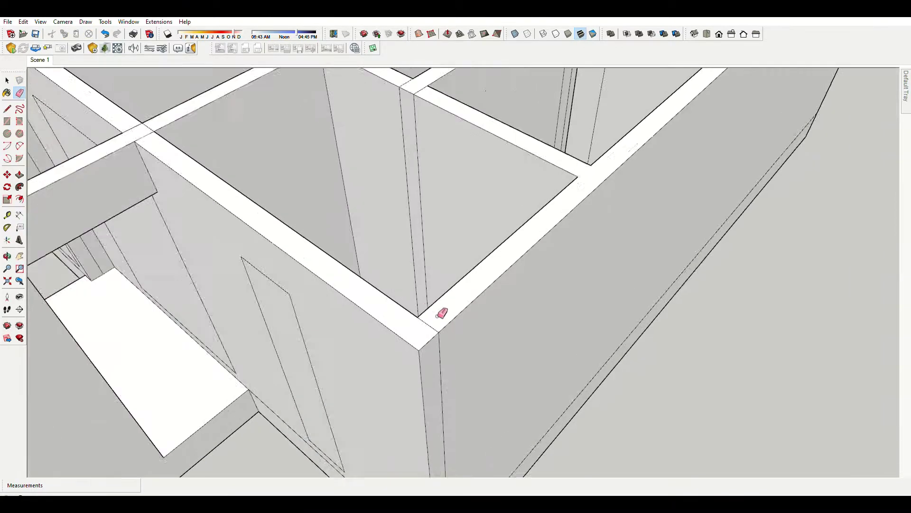
scroll(485, 305, "up", 5)
scroll(287, 287, "down", 2)
scroll(481, 193, "down", 2)
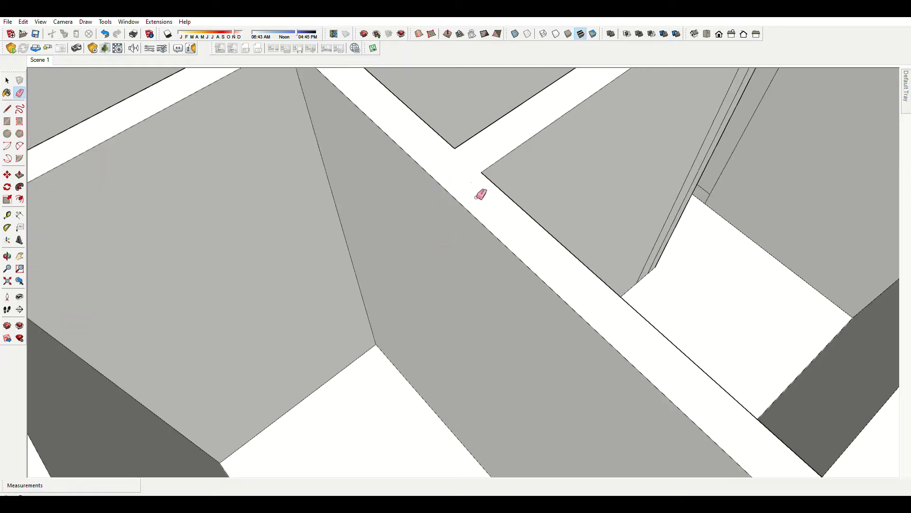
scroll(362, 254, "down", 3)
scroll(397, 346, "up", 5)
scroll(531, 178, "down", 5)
scroll(448, 148, "up", 5)
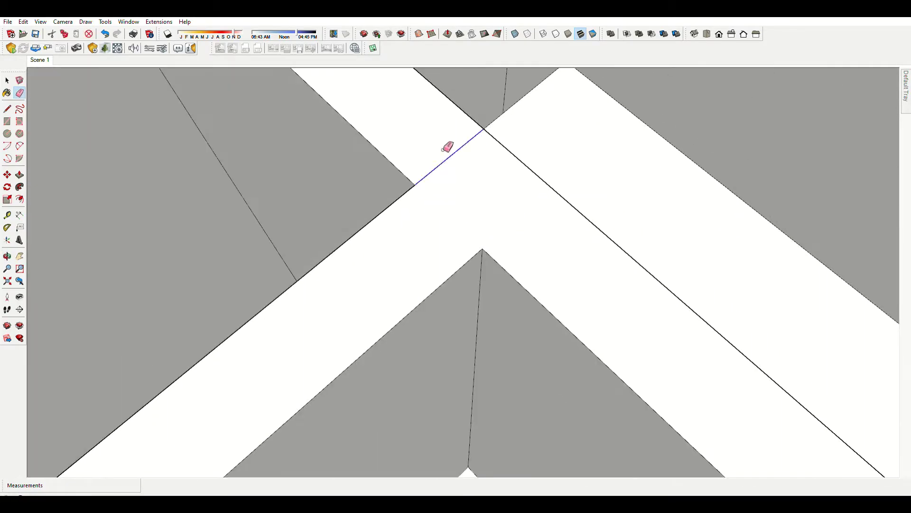
scroll(830, 262, "down", 5)
scroll(643, 163, "up", 5)
scroll(473, 223, "down", 3)
scroll(354, 122, "up", 3)
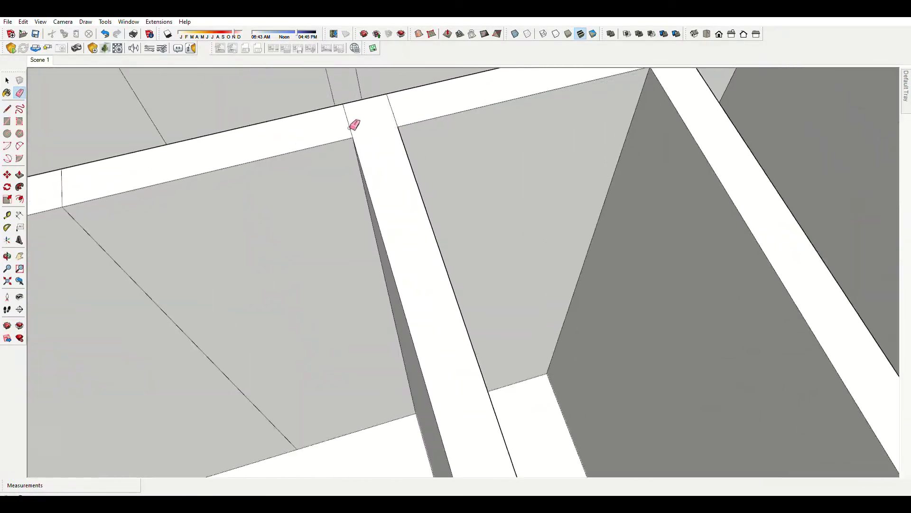
scroll(570, 169, "down", 5)
scroll(462, 195, "up", 3)
scroll(312, 173, "up", 2)
Zoom around the wall junctions to find the remaining stray edges with the Eraser
scroll(765, 166, "down", 5)
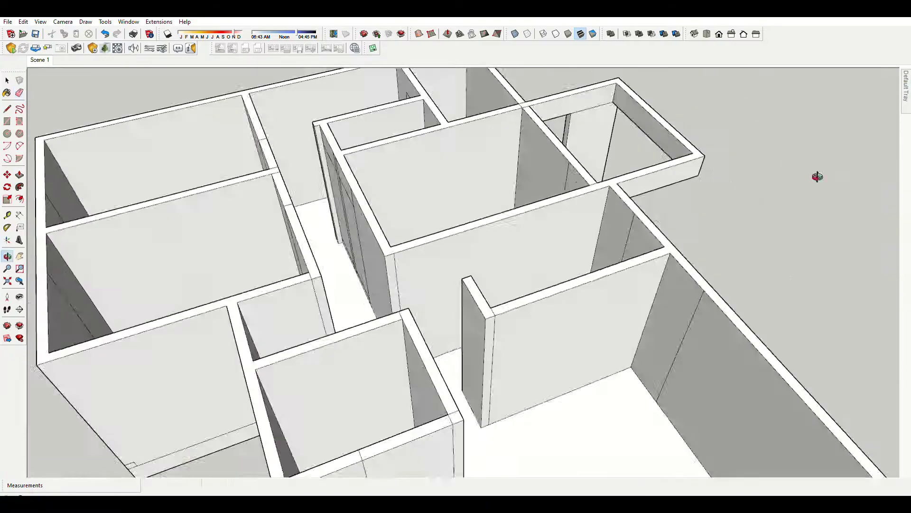
scroll(482, 283, "up", 3)
key("space")
scroll(593, 180, "up", 3)
scroll(589, 168, "up", 1)
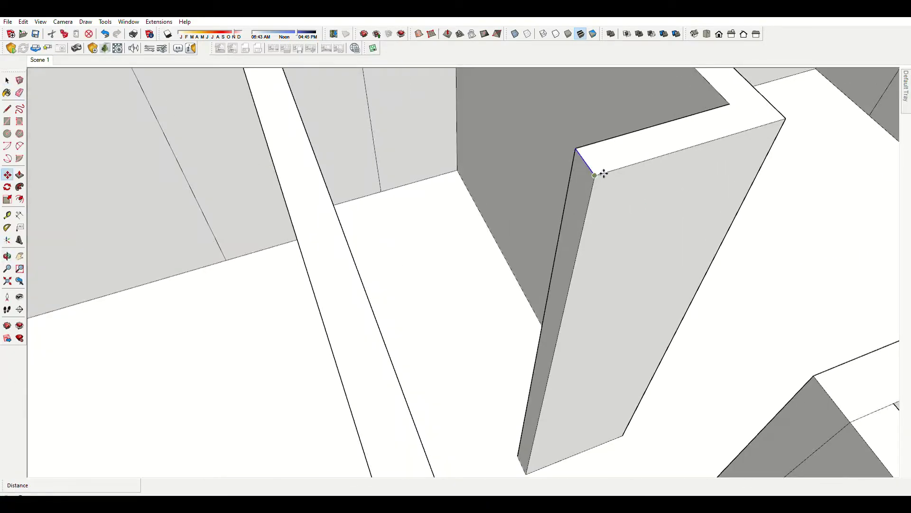
key("space")
scroll(545, 217, "down", 1)
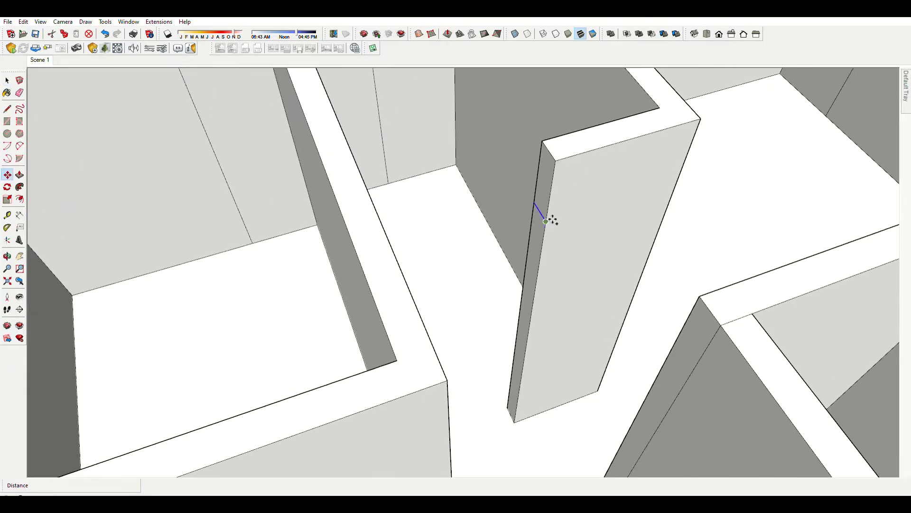
scroll(475, 356, "up", 4)
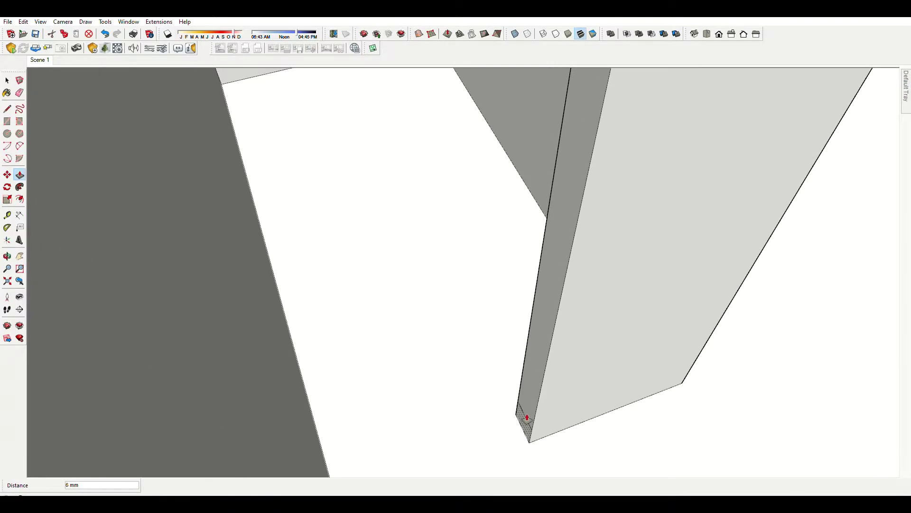
scroll(464, 360, "down", 5)
scroll(388, 281, "up", 2)
key("e")
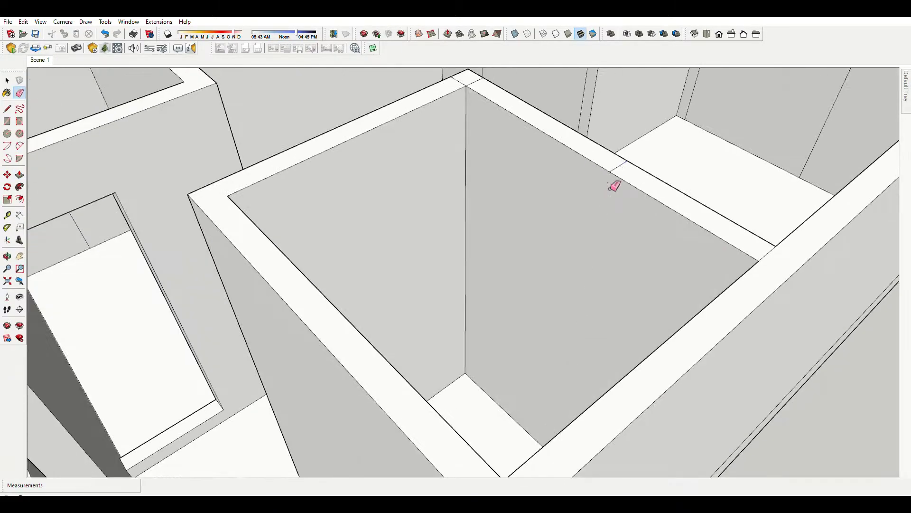
scroll(518, 223, "down", 5)
scroll(673, 230, "up", 3)
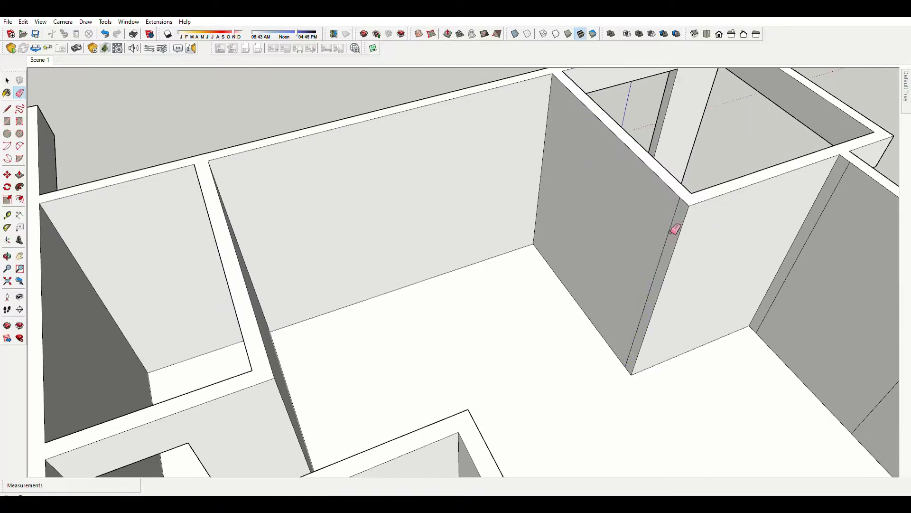
scroll(656, 252, "down", 1)
scroll(571, 319, "down", 4)
scroll(488, 250, "up", 5)
scroll(517, 246, "up", 2)
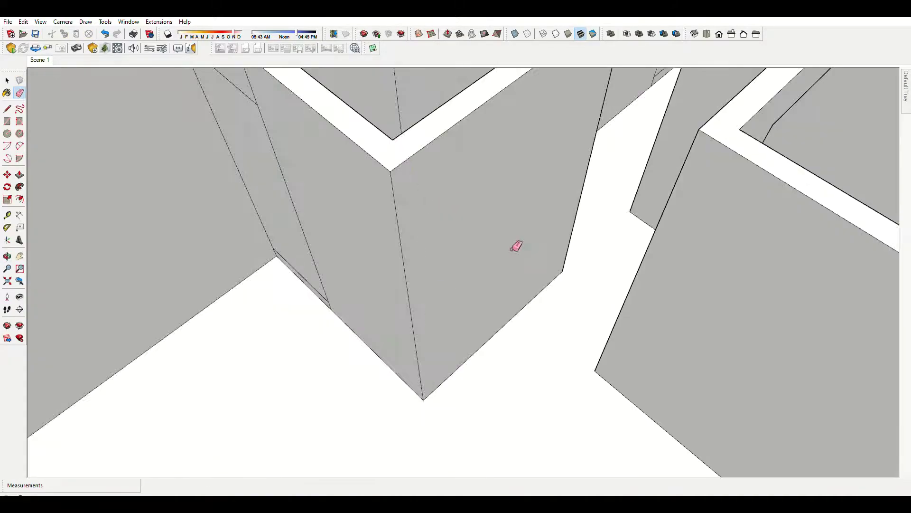
scroll(447, 349, "up", 2)
scroll(502, 421, "down", 3)
scroll(528, 247, "up", 2)
Delete the selected door panel and erase a leftover edge on the wall
key("p")
key("e")
scroll(527, 248, "down", 2)
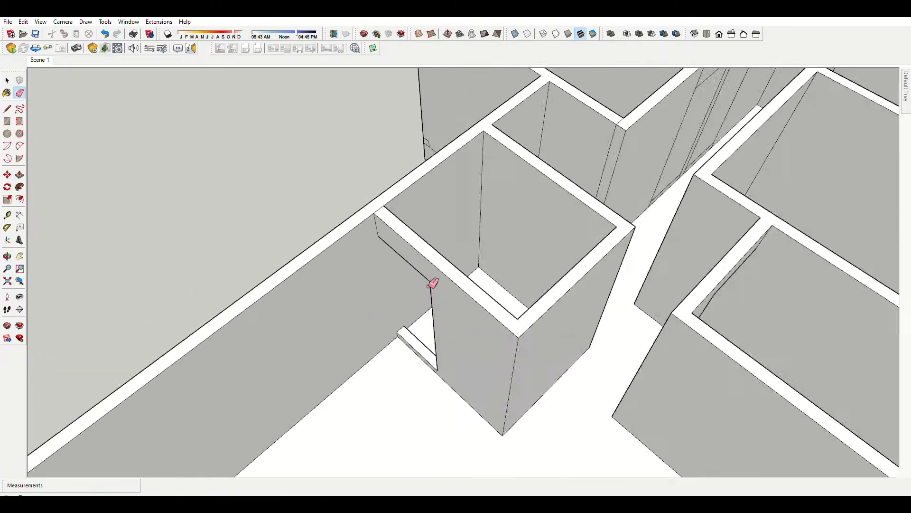
scroll(433, 285, "down", 3)
key("e")
scroll(674, 285, "down", 2)
scroll(368, 305, "down", 2)
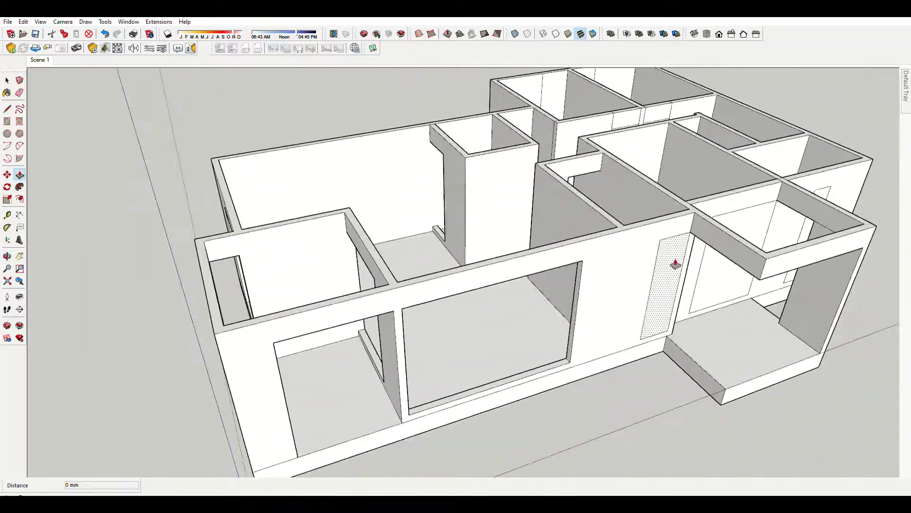
scroll(673, 258, "up", 3)
scroll(464, 289, "up", 2)
scroll(503, 270, "down", 10)
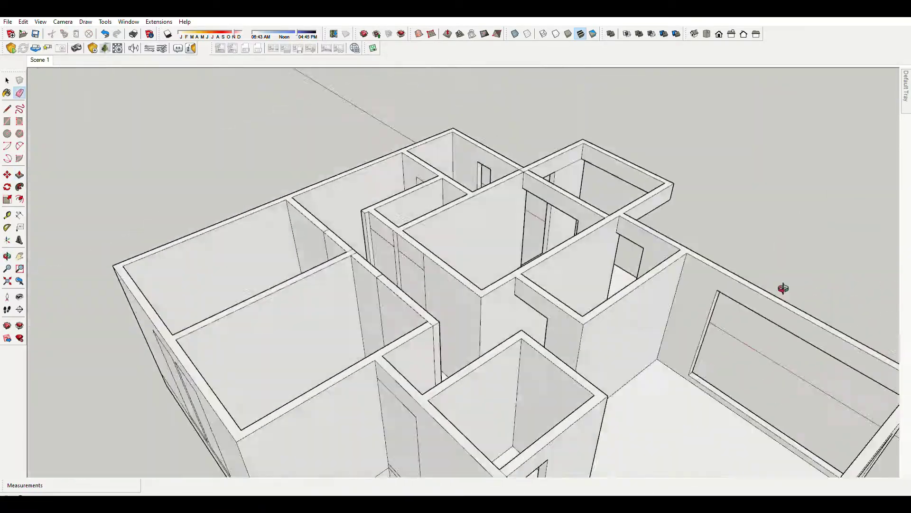
scroll(325, 264, "up", 5)
scroll(468, 198, "up", 3)
scroll(240, 359, "up", 3)
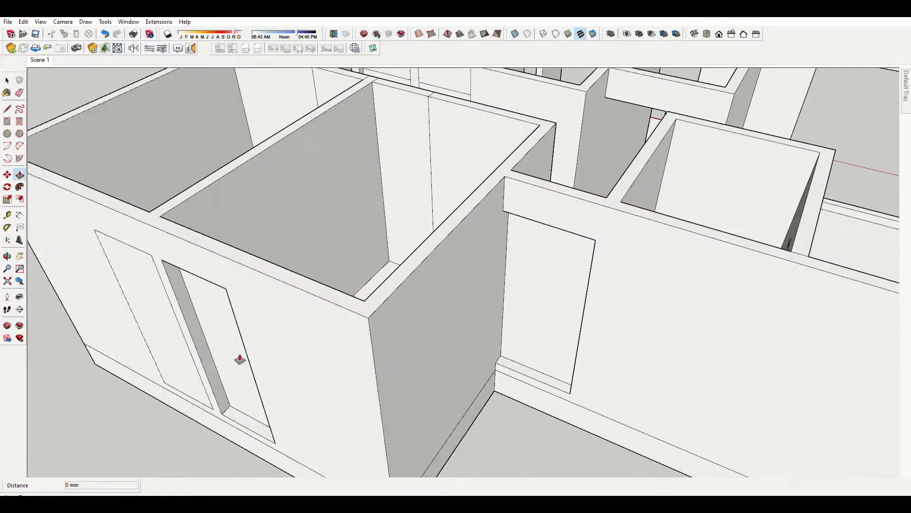
key("Delete")
key("e")
left_click(501, 306)
middle_click_drag(501, 306, 801, 338)
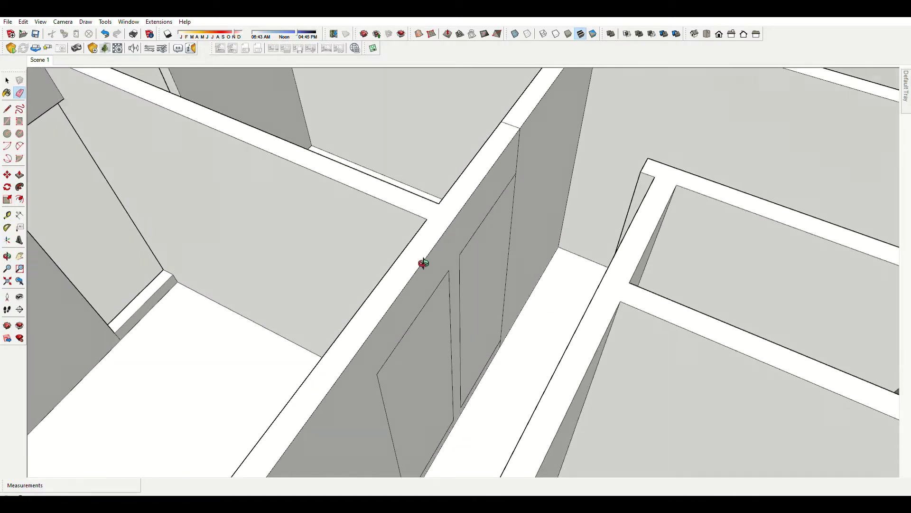
Move to another doorway and use Push/Pull on its door panel
middle_click_drag(423, 263, 470, 332)
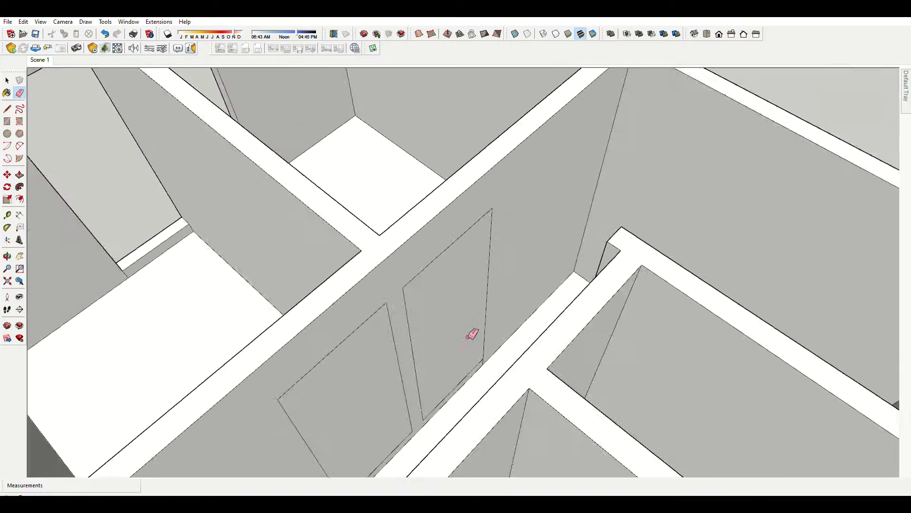
scroll(536, 364, "up", 5)
scroll(611, 270, "down", 5)
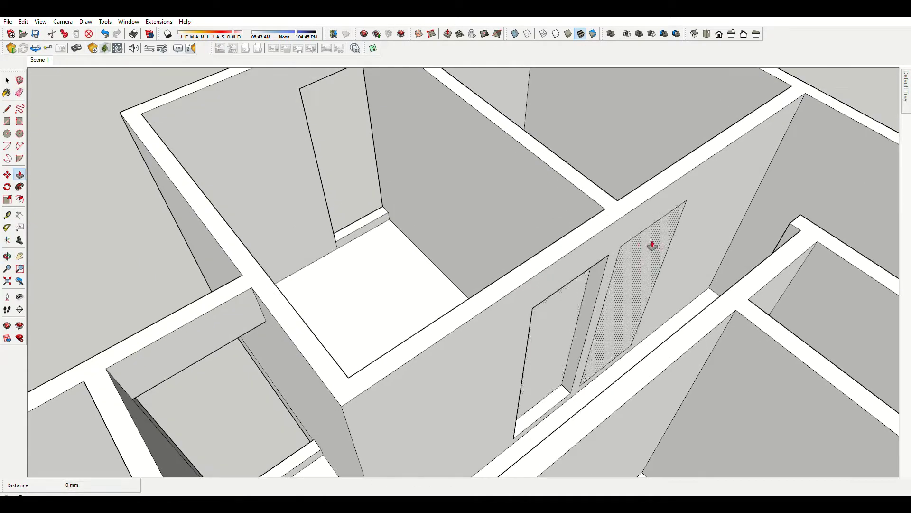
scroll(317, 285, "up", 3)
scroll(325, 138, "down", 4)
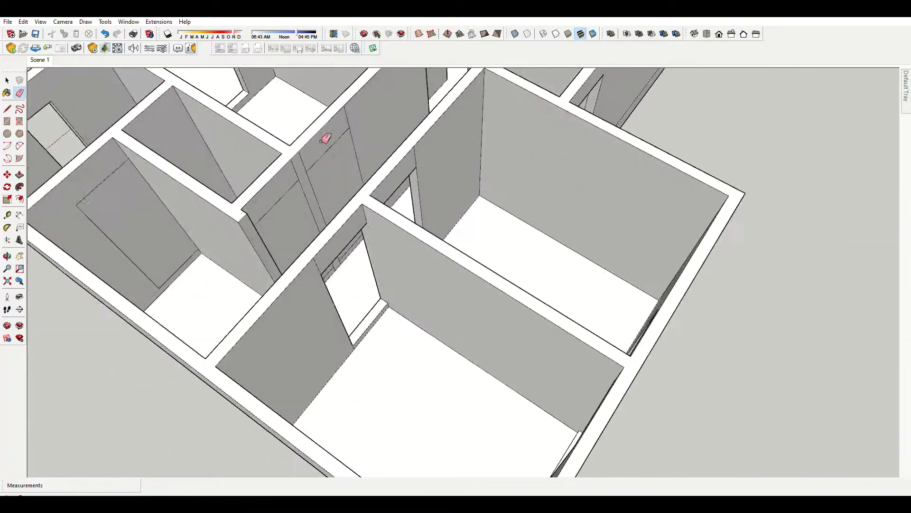
scroll(386, 97, "up", 2)
scroll(394, 254, "up", 4)
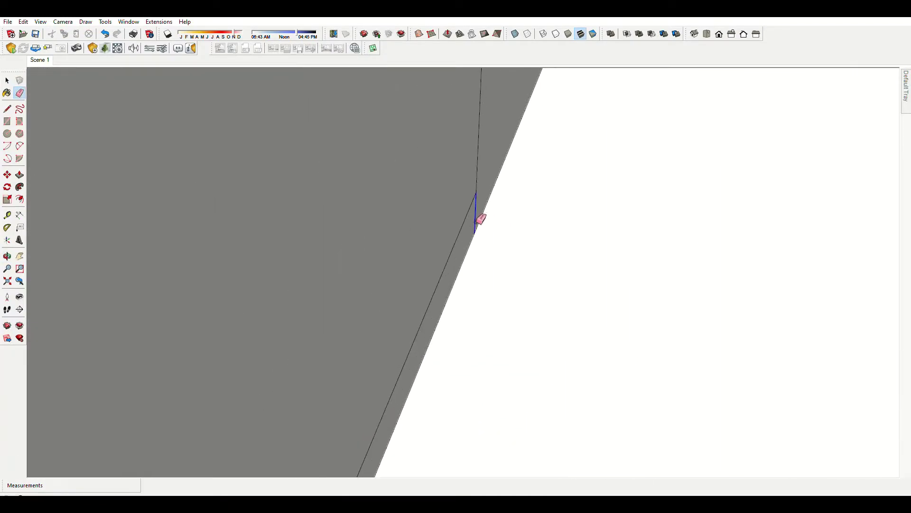
scroll(481, 219, "down", 4)
scroll(470, 237, "up", 1)
scroll(808, 301, "up", 2)
scroll(569, 131, "up", 3)
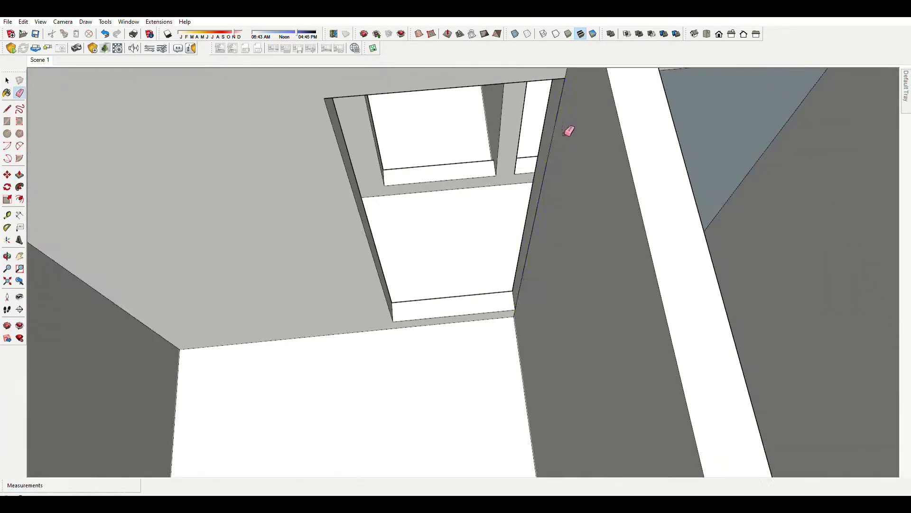
scroll(617, 147, "down", 4)
scroll(607, 204, "up", 2)
scroll(403, 250, "down", 3)
key("p")
scroll(370, 237, "up", 4)
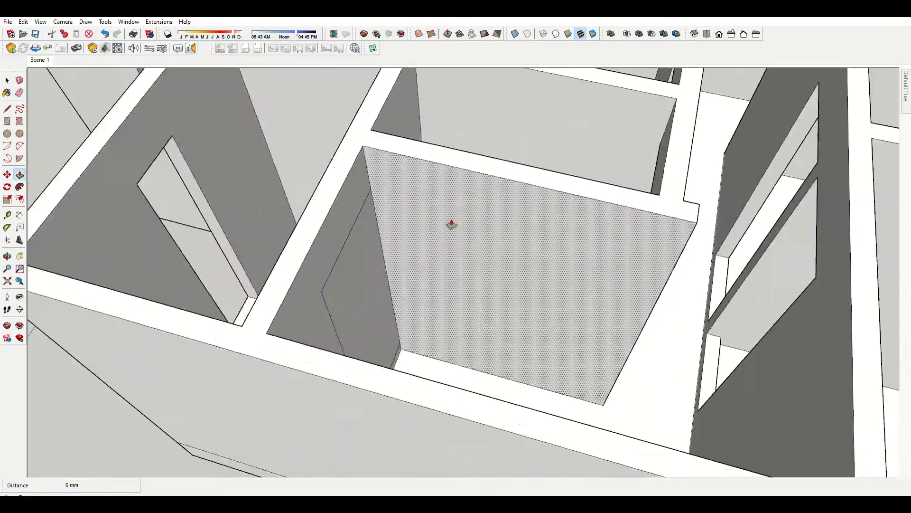
scroll(625, 326, "down", 2)
scroll(441, 190, "down", 3)
scroll(488, 228, "up", 3)
Orbit around the building to check other walls for stray edges with the Eraser
middle_click_drag(488, 228, 649, 226)
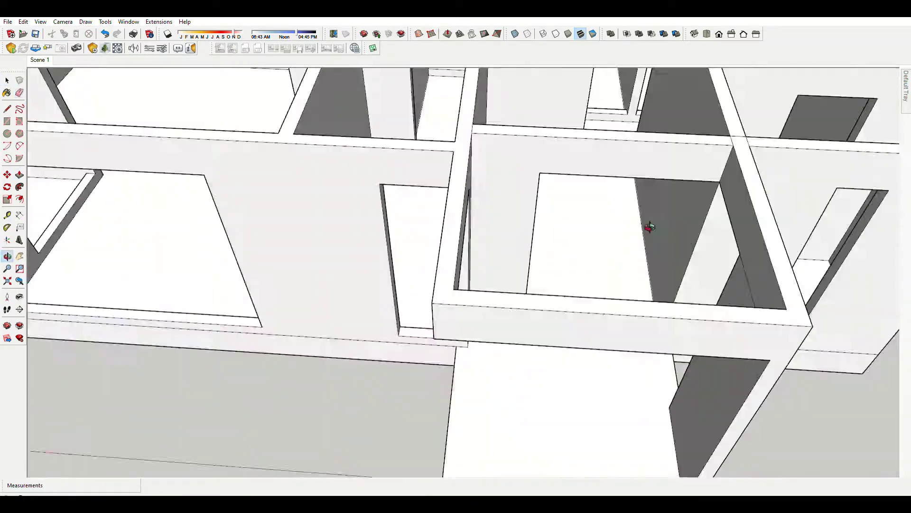
scroll(649, 227, "down", 4)
middle_click_drag(451, 258, 712, 200)
key("e")
scroll(216, 406, "up", 5)
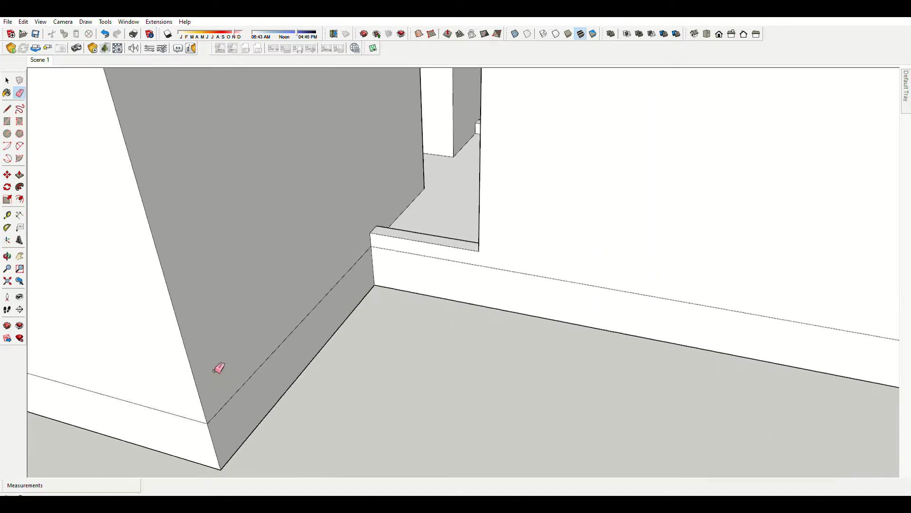
scroll(218, 368, "down", 5)
middle_click_drag(427, 342, 485, 328)
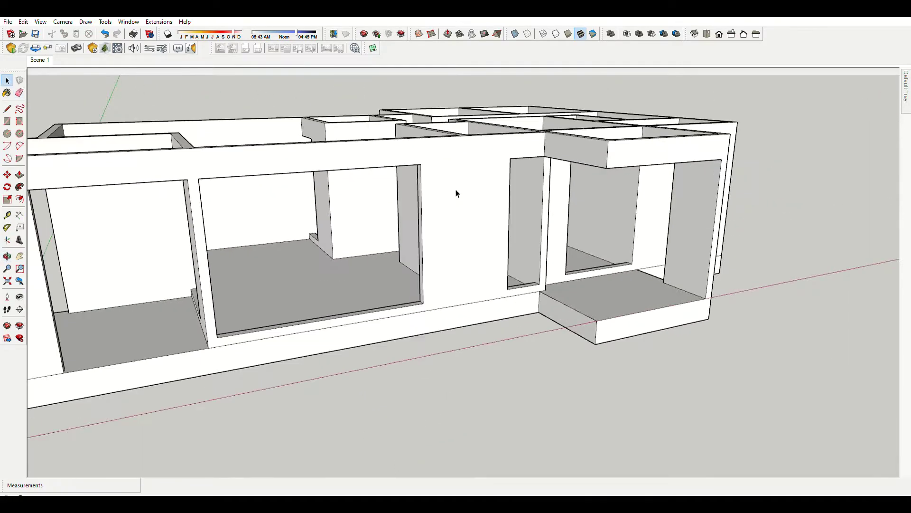
middle_click_drag(456, 194, 500, 252)
Erase stray sill edges and offset the door face inward to form a frame
key("e")
scroll(526, 160, "up", 5)
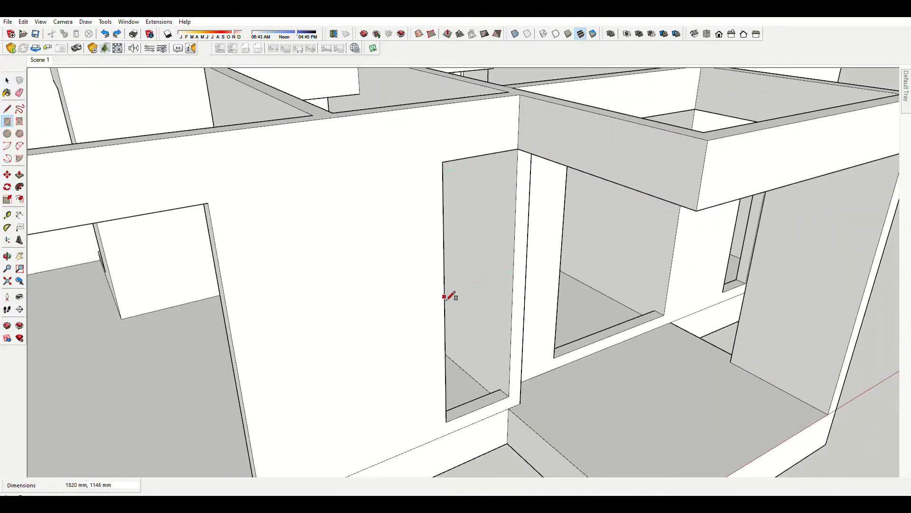
key("f")
left_click(485, 189)
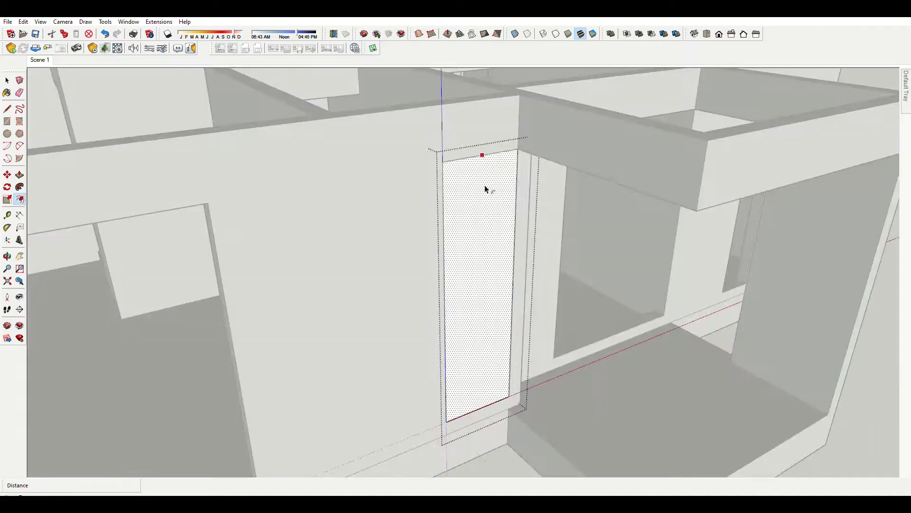
type("50")
key("Return")
key("p")
scroll(512, 389, "up", 5)
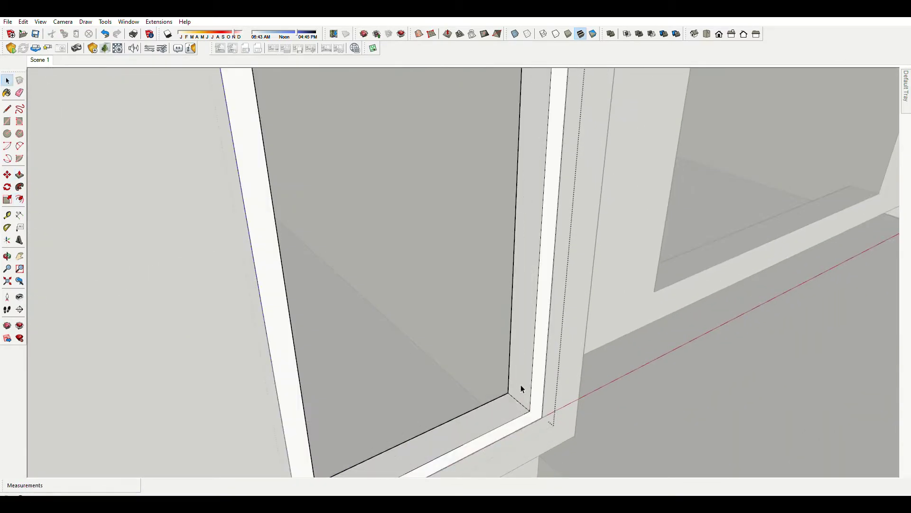
Select the door frame edges and the frame for moving
key("m")
left_click(521, 388)
scroll(527, 398, "down", 3)
scroll(418, 332, "down", 5)
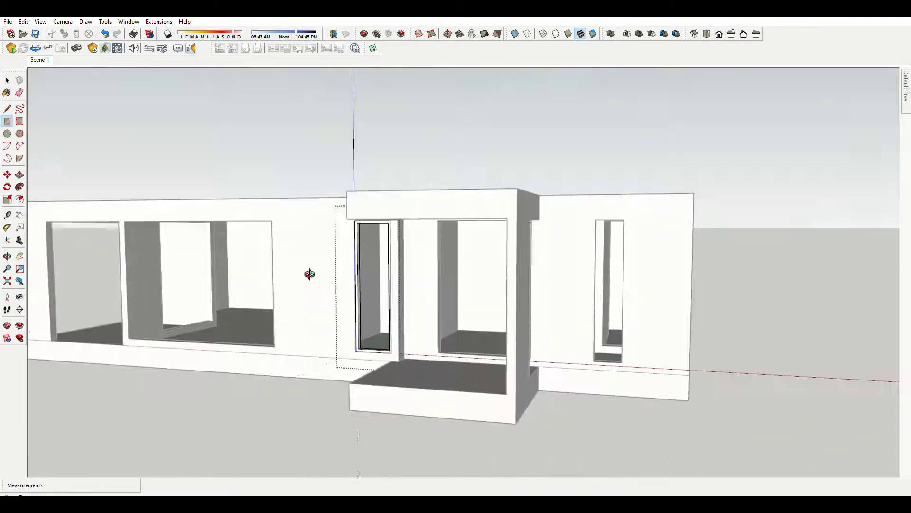
key("r")
scroll(309, 270, "up", 5)
scroll(346, 164, "up", 3)
scroll(374, 257, "down", 3)
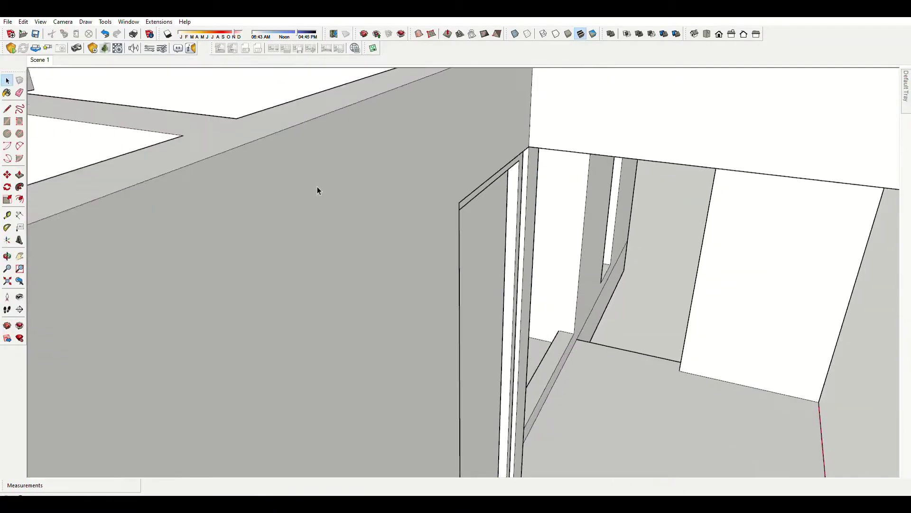
left_click(407, 244)
Move the door frame from its base point into the other doorway
key("m")
left_click(463, 340)
scroll(484, 299, "up", 2)
scroll(422, 356, "down", 3)
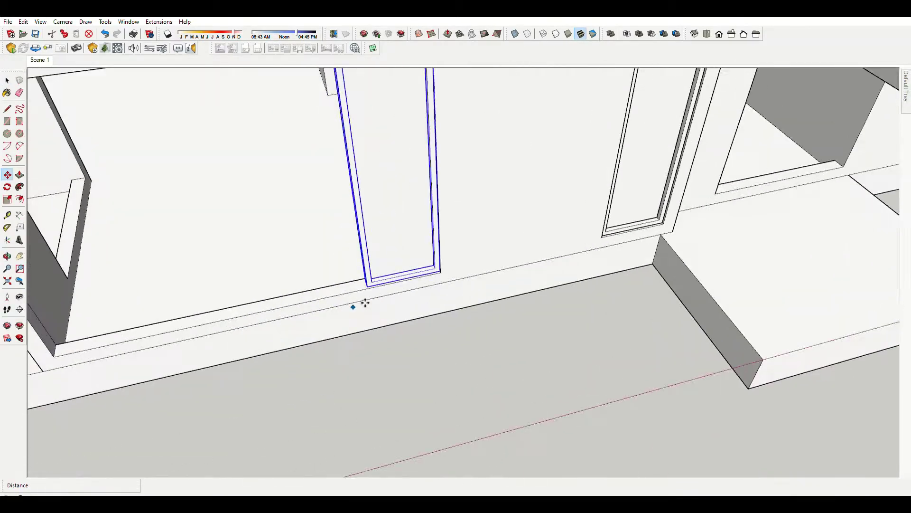
scroll(356, 302, "down", 2)
scroll(316, 204, "up", 4)
scroll(274, 218, "up", 2)
left_click(274, 218)
scroll(281, 265, "down", 3)
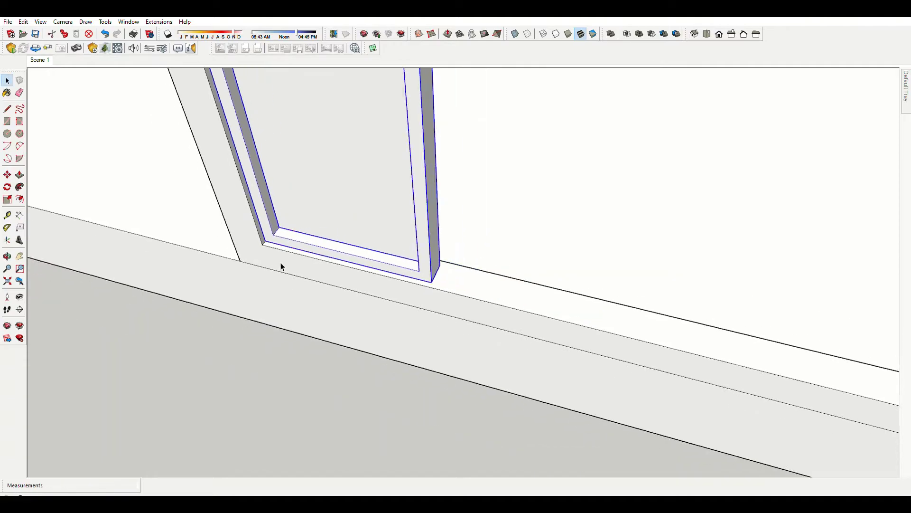
scroll(390, 305, "up", 3)
Orbit to view the door frame from another angle
key("r")
scroll(614, 115, "down", 4)
scroll(543, 170, "up", 4)
middle_click_drag(543, 171, 498, 190)
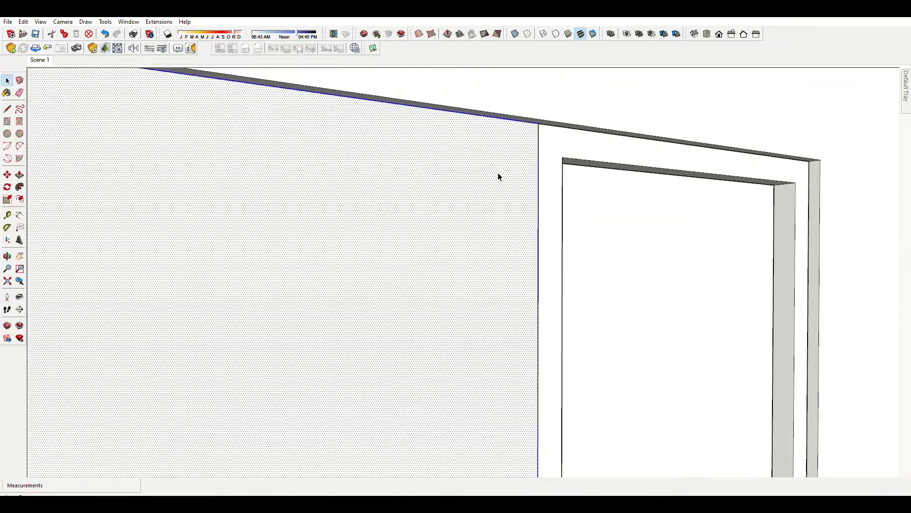
key("space")
scroll(531, 176, "down", 3)
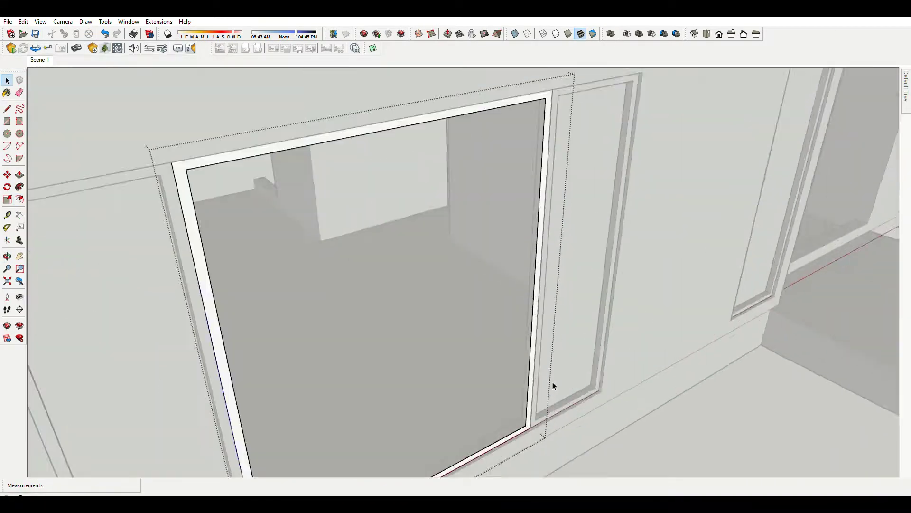
key("p")
scroll(550, 391, "up", 4)
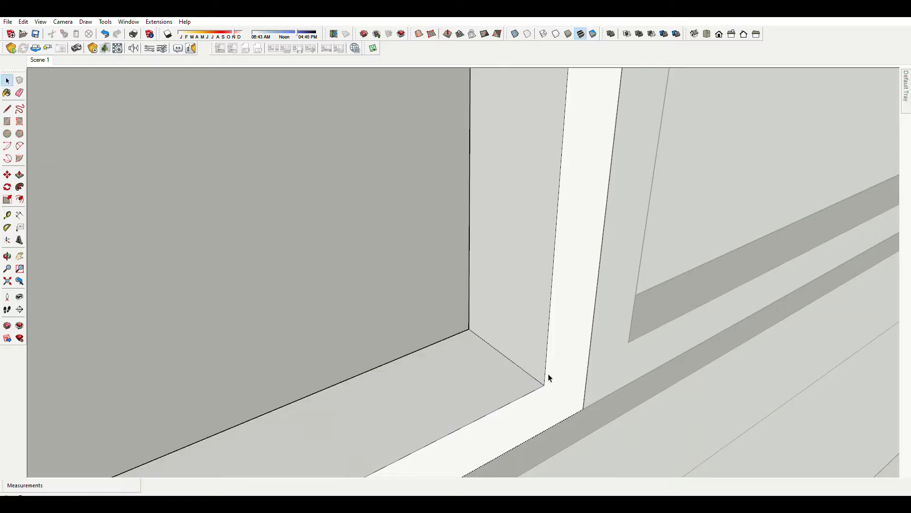
key("l")
scroll(585, 362, "down", 3)
scroll(551, 246, "up", 4)
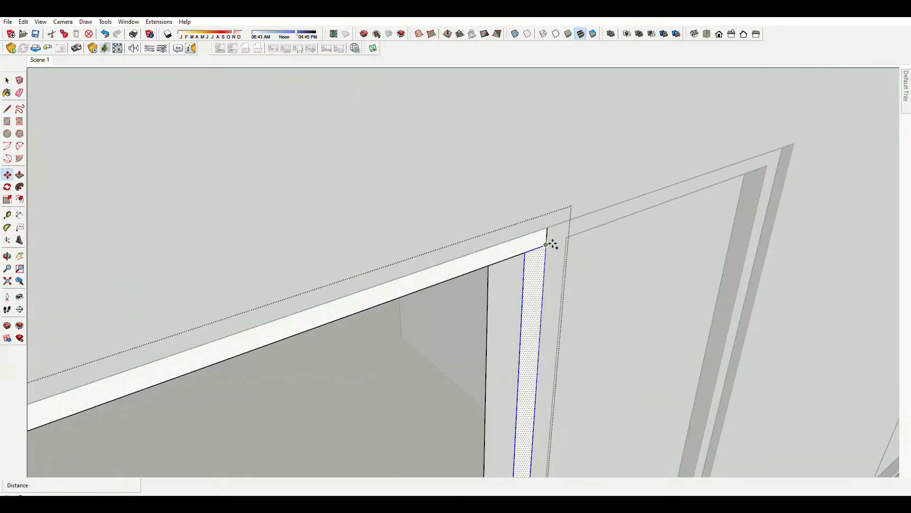
scroll(553, 244, "down", 3)
scroll(361, 210, "down", 2)
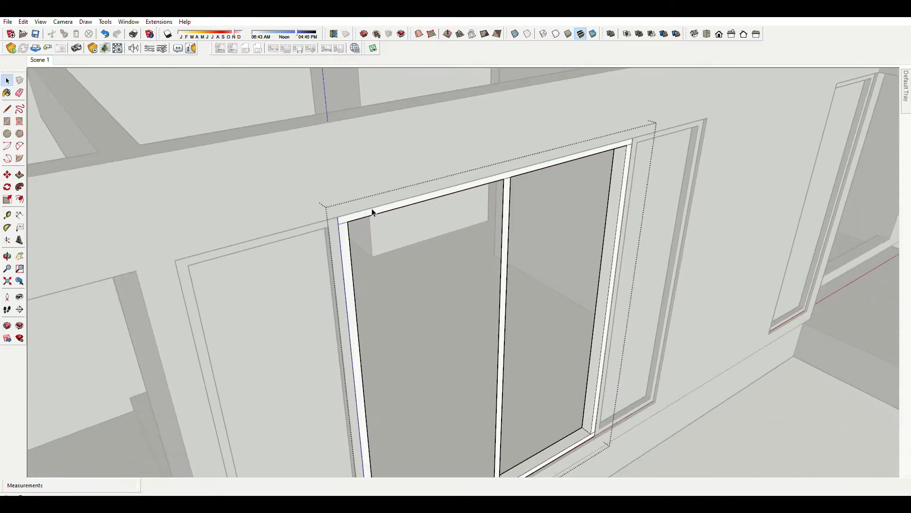
Erase stray edges along the door frame's sill and begin the glass pane rectangle
key("e")
scroll(537, 366, "up", 3)
scroll(495, 346, "down", 3)
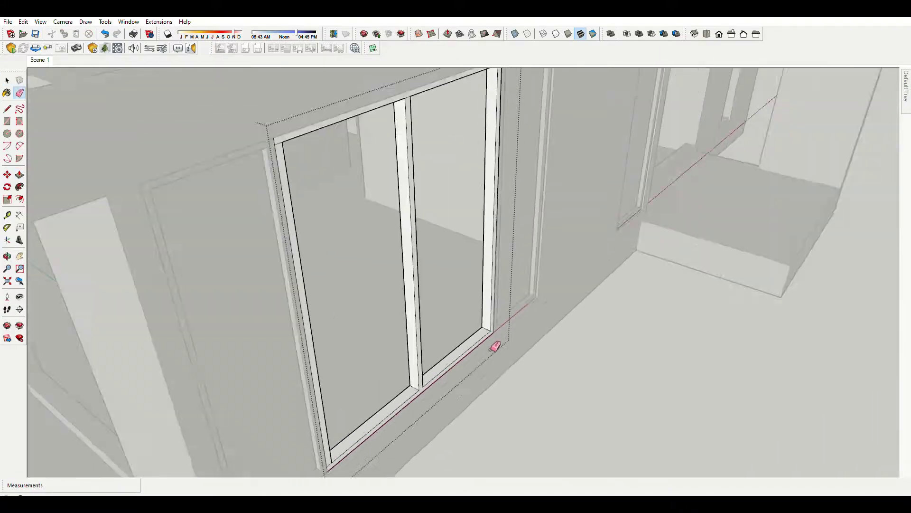
scroll(468, 168, "up", 3)
scroll(449, 188, "down", 1)
scroll(232, 260, "down", 1)
scroll(341, 363, "down", 2)
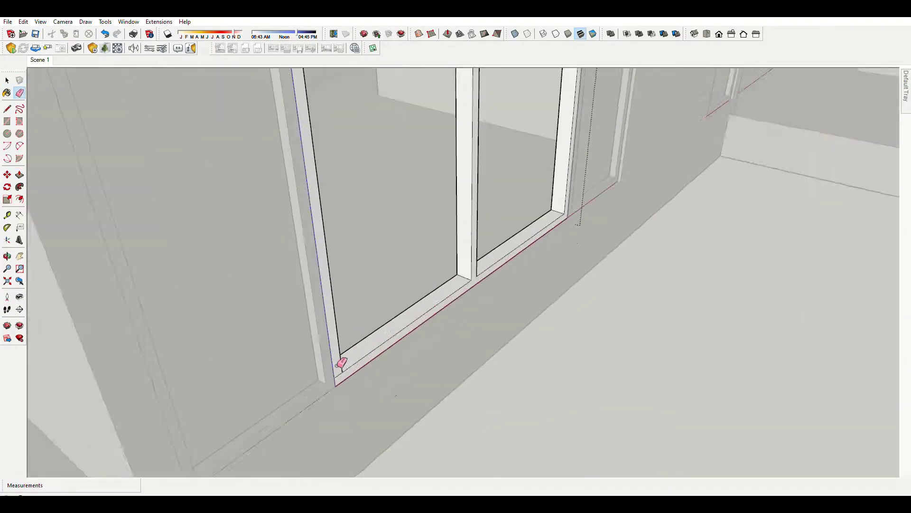
scroll(621, 163, "up", 2)
key("r")
scroll(456, 285, "down", 6)
scroll(326, 138, "up", 4)
Complete the door's glass pane rectangle and erase leftover edges
scroll(317, 160, "up", 3)
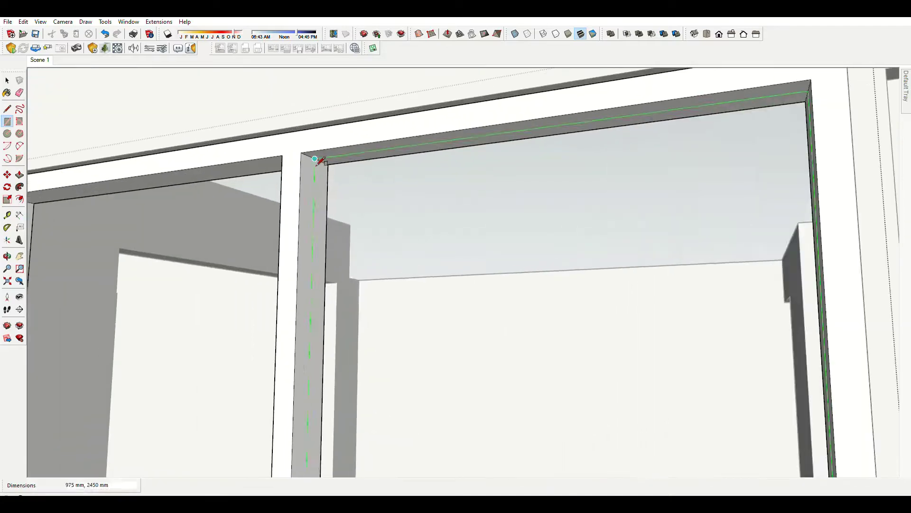
left_click(315, 159)
scroll(315, 173, "down", 3)
key("space")
scroll(375, 220, "down", 2)
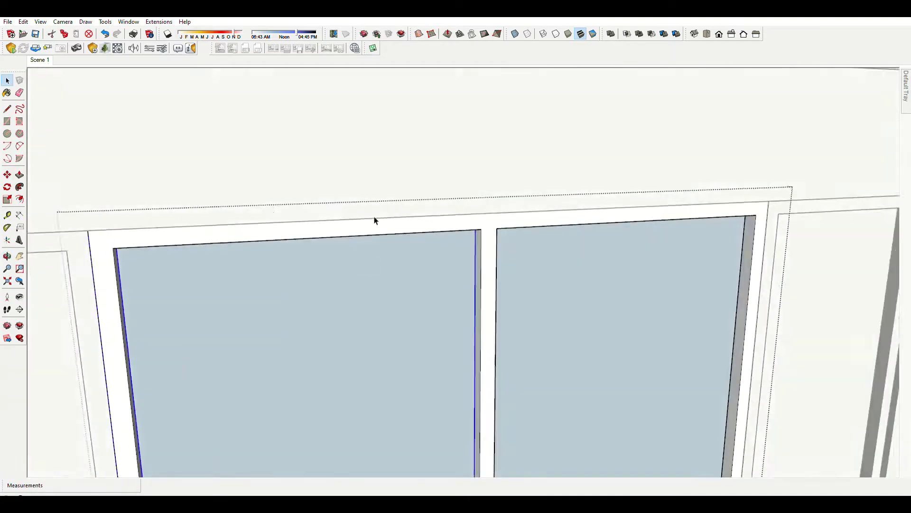
scroll(375, 220, "down", 3)
scroll(249, 315, "up", 5)
key("e")
scroll(511, 339, "up", 1)
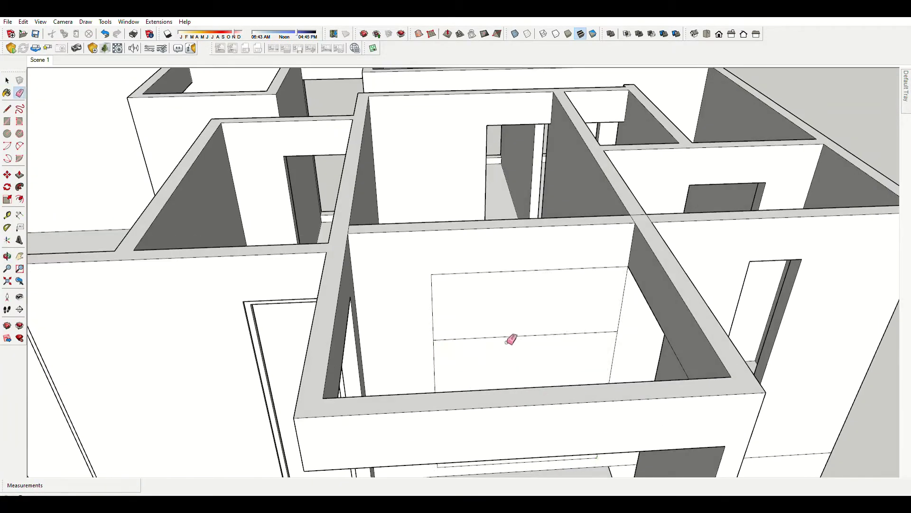
Offset the new opening's outline inward to form the window frame
key("f")
scroll(551, 397, "up", 3)
key("Return")
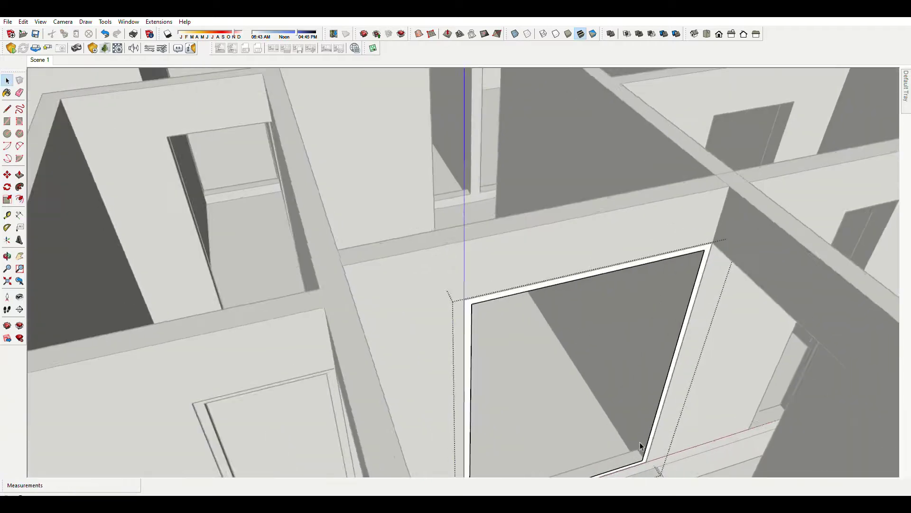
scroll(639, 442, "up", 4)
key("space")
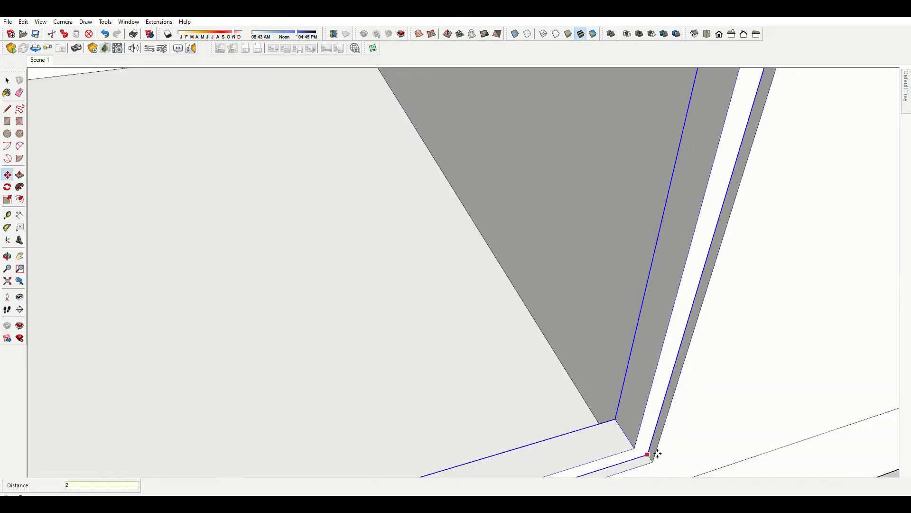
scroll(657, 454, "down", 2)
key("l")
scroll(617, 461, "down", 3)
Move the window frame from its top-right corner and erase stray corner edges
middle_click_drag(586, 464, 636, 247)
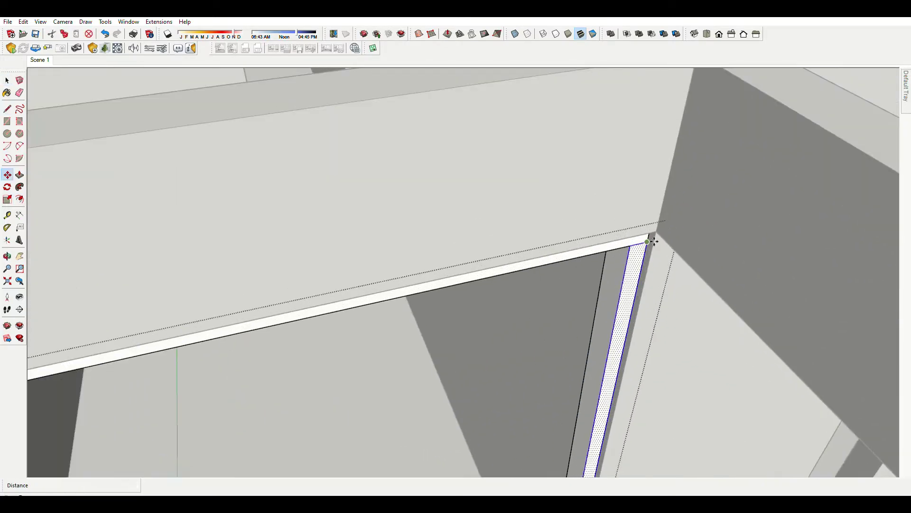
left_click(647, 241)
scroll(648, 242, "down", 3)
middle_click_drag(351, 335, 510, 456)
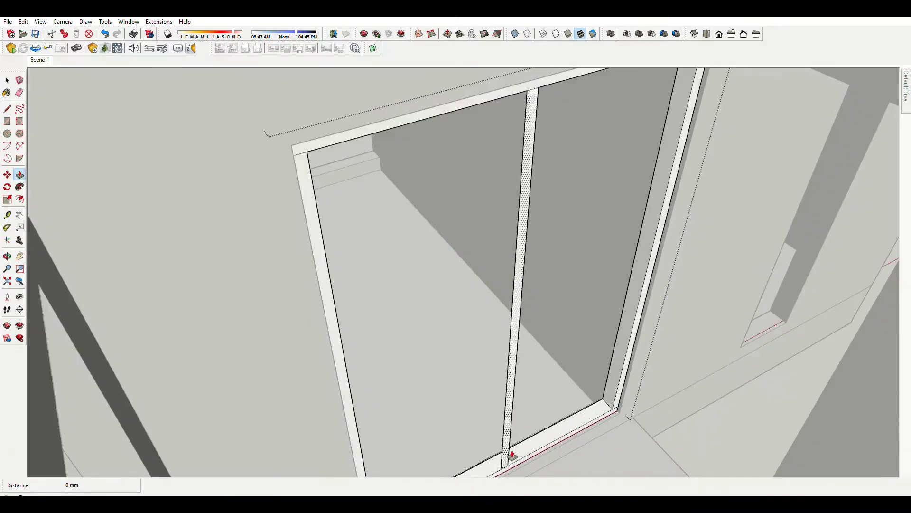
scroll(514, 466, "up", 3)
key("e")
scroll(624, 356, "down", 3)
mouse_move(624, 356)
middle_mouse_down()
mouse_move(403, 468)
mouse_move(392, 235)
mouse_move(606, 171)
middle_mouse_up()
scroll(392, 235, "down", 3)
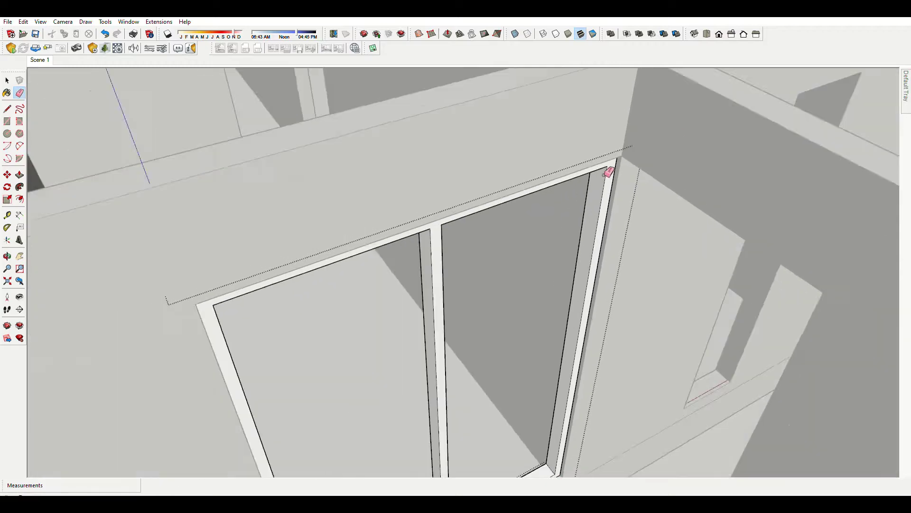
scroll(575, 390, "up", 4)
Start the rectangle for the window's central mullion
key("r")
left_click(570, 397)
scroll(569, 396, "down", 4)
scroll(308, 138, "up", 5)
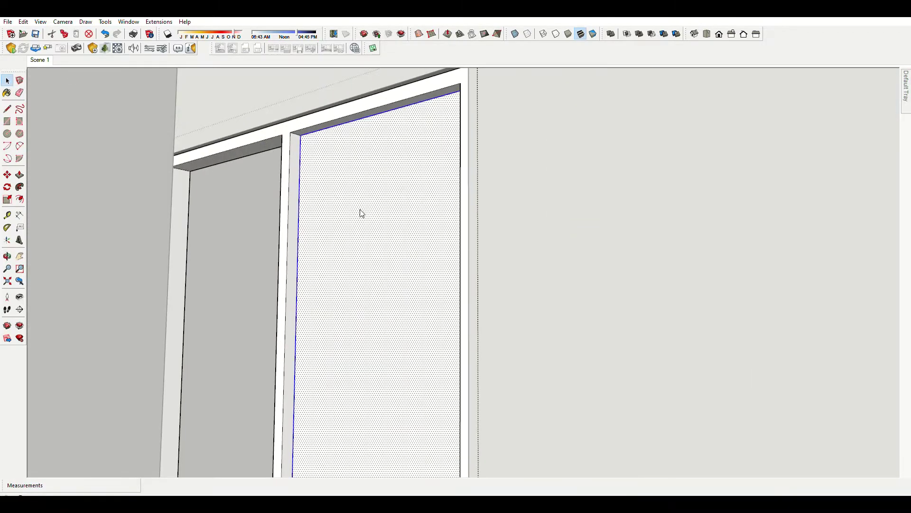
scroll(299, 131, "down", 5)
scroll(352, 204, "down", 4)
Fill the narrow opening with a rectangle, offset it into a frame, and shift it 25 mm
key("r")
left_click(398, 138)
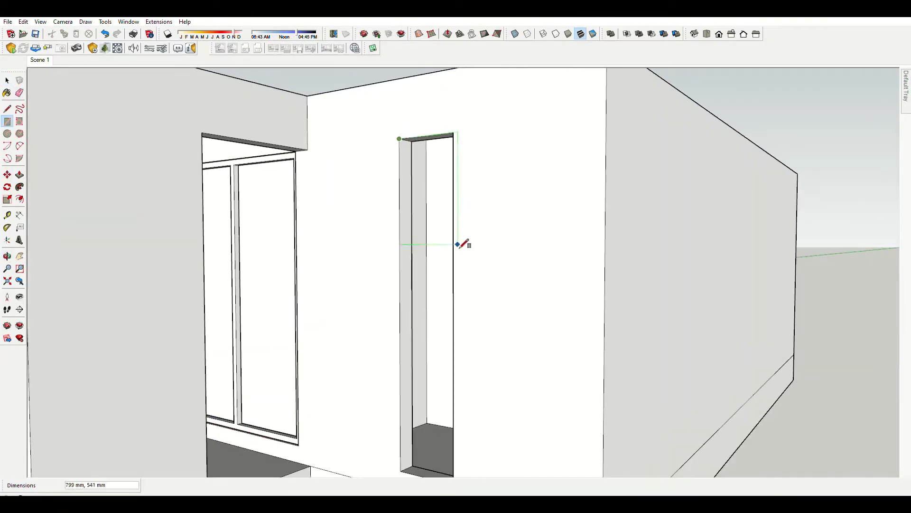
key("f")
left_click(436, 233)
key("Return")
scroll(427, 333, "down", 3)
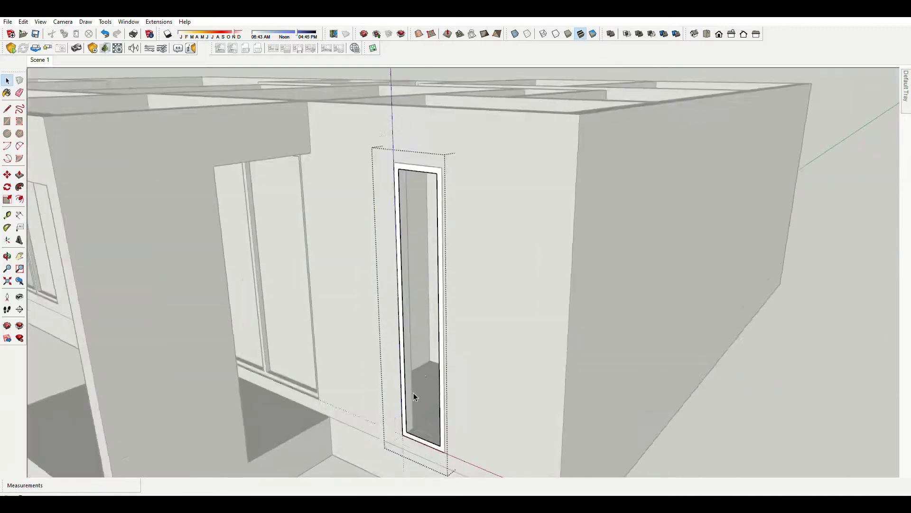
key("p")
scroll(427, 404, "up", 5)
key("m")
left_click(387, 402)
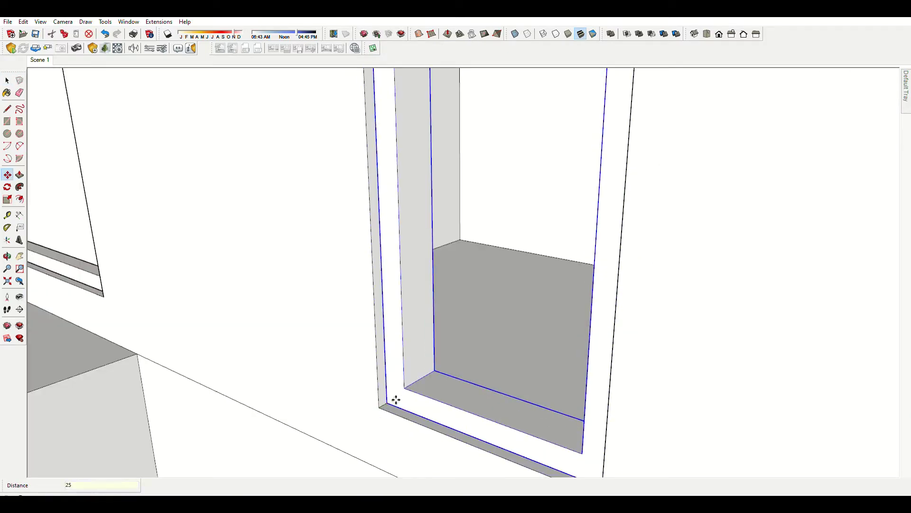
Move the porch's two-pane glazed window frame into its opening
key("space")
scroll(427, 378, "down", 2)
scroll(606, 356, "down", 5)
scroll(535, 224, "up", 6)
scroll(513, 264, "up", 3)
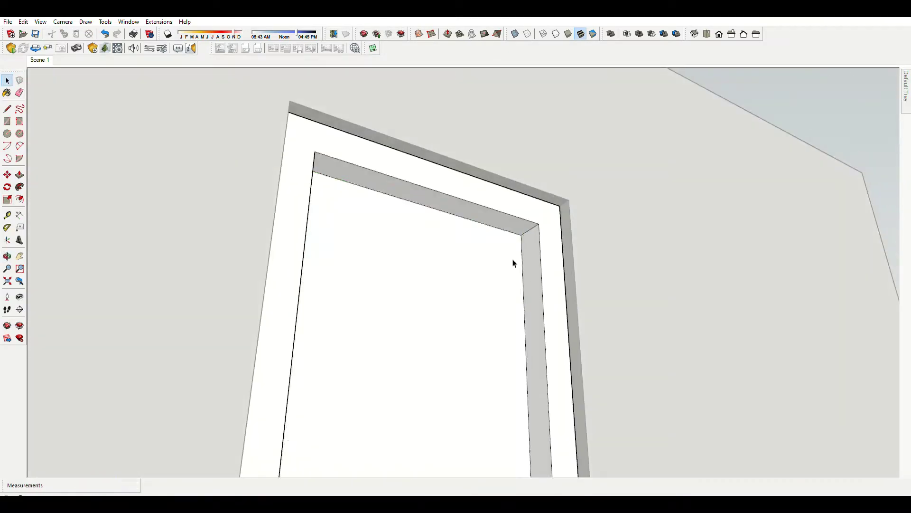
scroll(610, 230, "down", 5)
scroll(593, 270, "down", 3)
key("m")
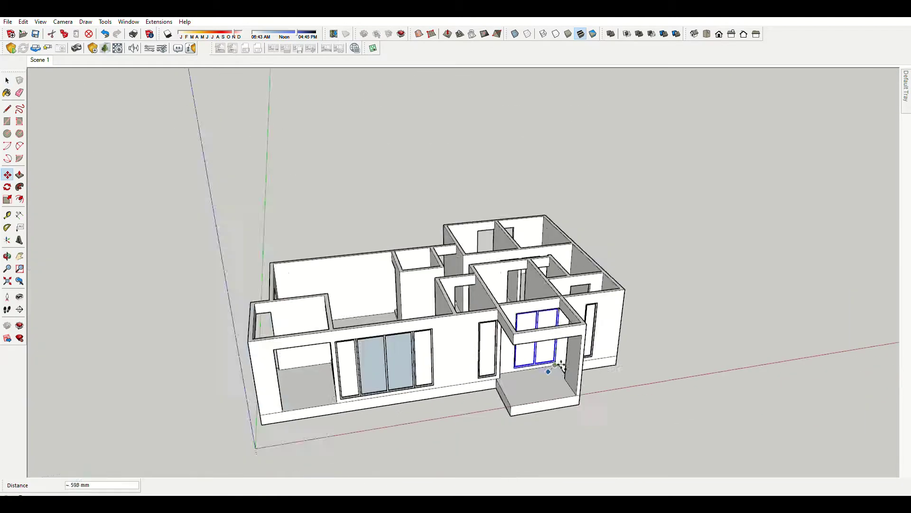
middle_click_drag(349, 398, 492, 372)
scroll(548, 382, "up", 3)
scroll(599, 315, "up", 3)
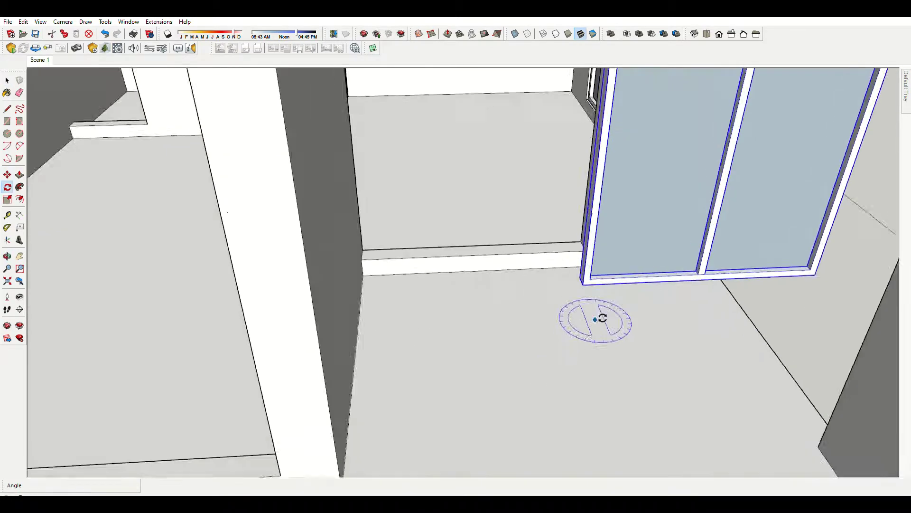
scroll(556, 281, "up", 2)
scroll(557, 281, "down", 3)
middle_click_drag(183, 309, 355, 309)
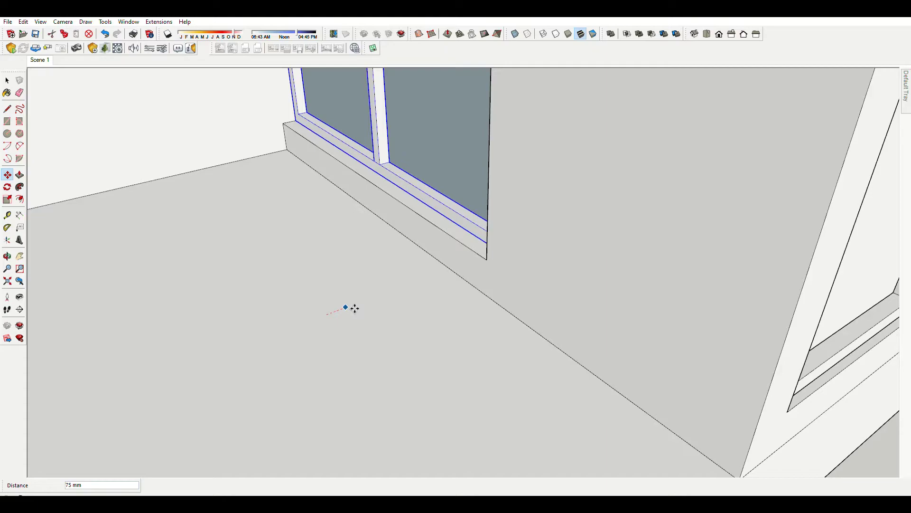
left_click(495, 257)
scroll(502, 271, "down", 5)
Orbit to look down into the rooms' floor faces
mouse_move(503, 271)
middle_mouse_down()
mouse_move(437, 332)
mouse_move(573, 278)
middle_mouse_up()
key("space")
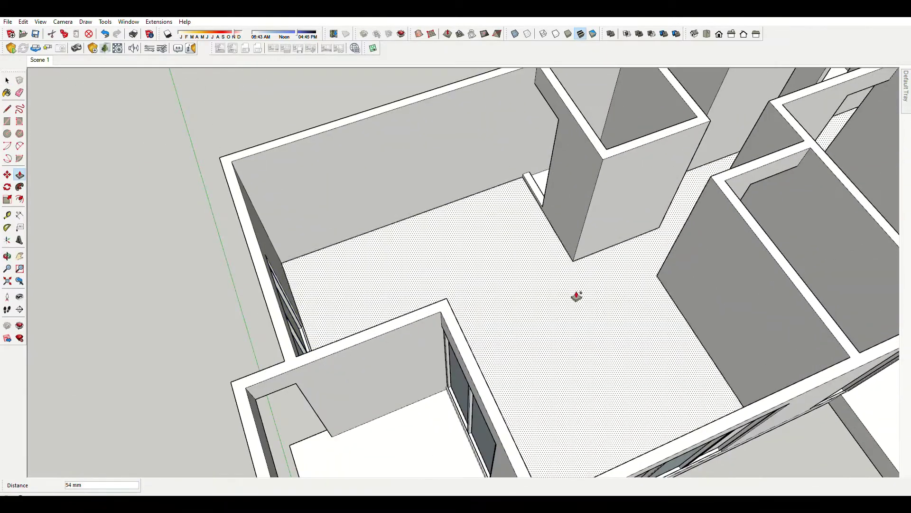
scroll(522, 285, "up", 3)
scroll(493, 216, "up", 4)
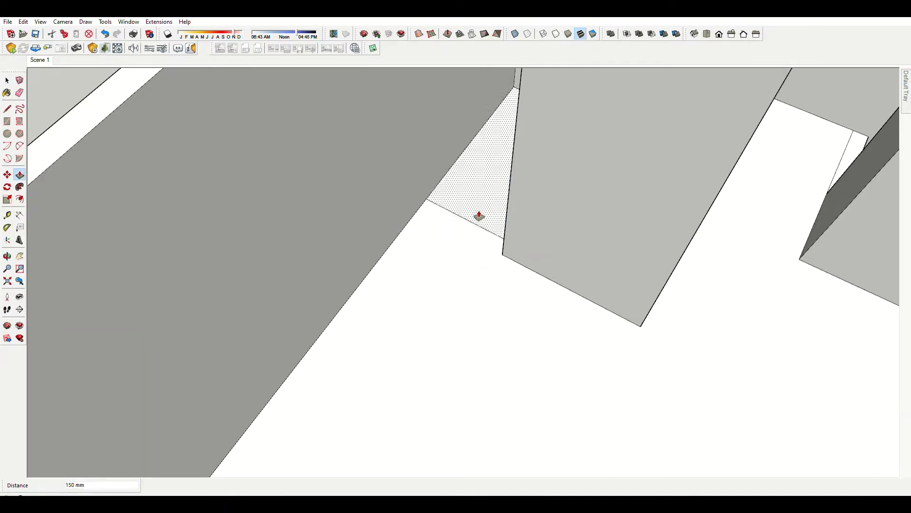
scroll(479, 216, "down", 5)
scroll(569, 247, "up", 4)
scroll(527, 318, "up", 2)
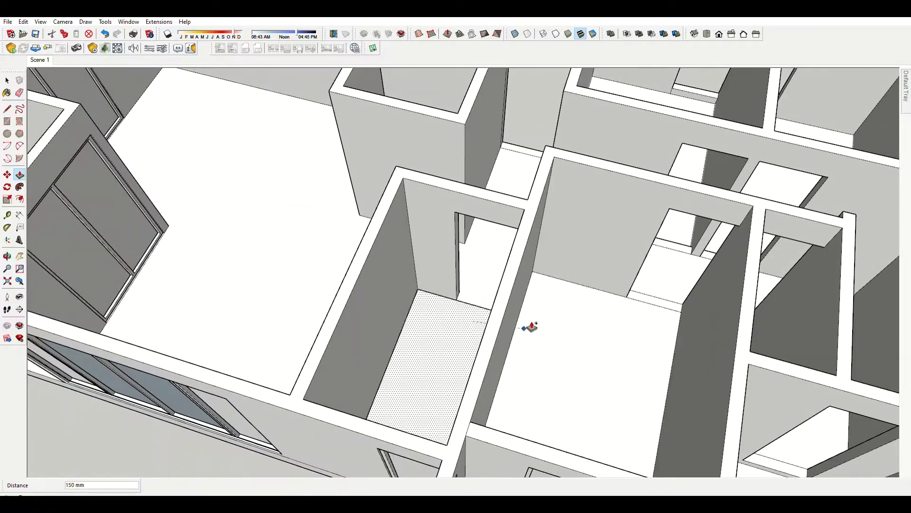
Push/pull the room floors and doorway thresholds to new heights, such as 150 mm
key("p")
scroll(443, 219, "up", 3)
scroll(417, 319, "down", 4)
scroll(523, 340, "up", 5)
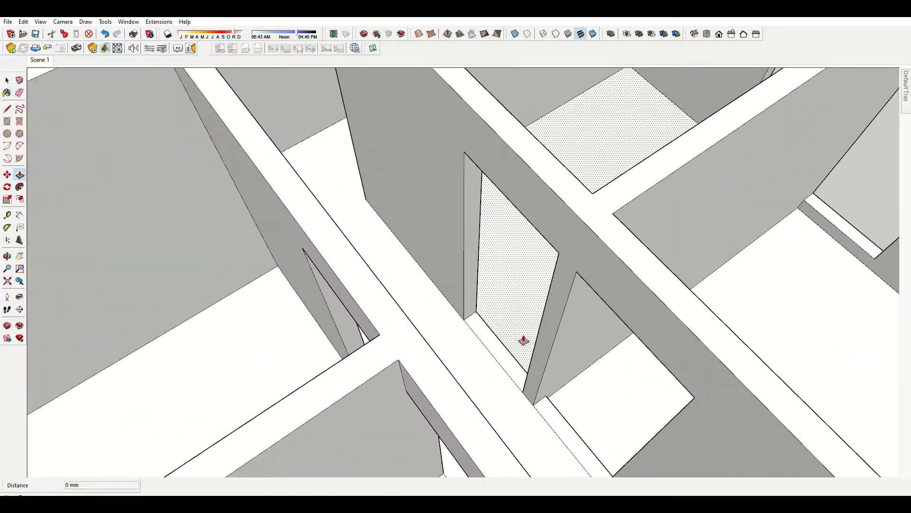
scroll(620, 117, "down", 3)
key("p")
scroll(301, 289, "down", 2)
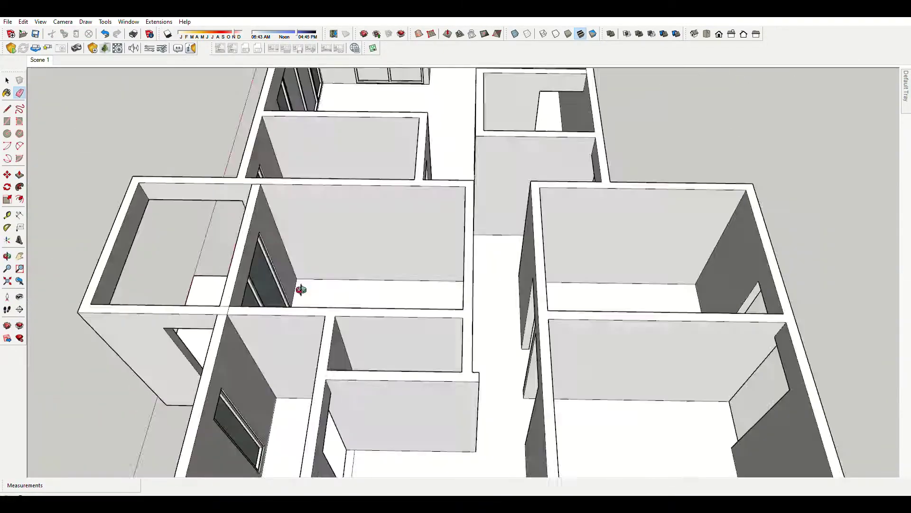
scroll(418, 287, "up", 3)
scroll(410, 277, "up", 2)
scroll(442, 283, "down", 4)
key("p")
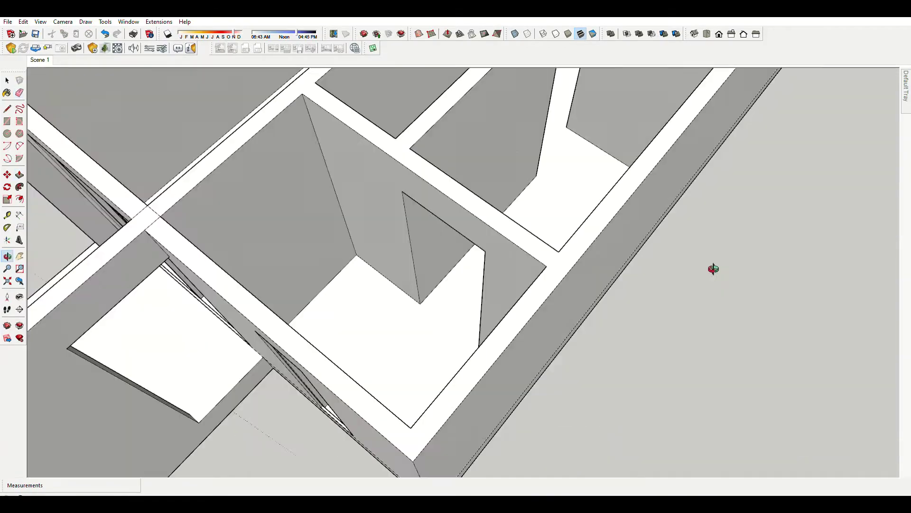
scroll(551, 251, "up", 2)
scroll(531, 280, "down", 1)
Move a door frame into its opening in the wall
scroll(712, 265, "down", 5)
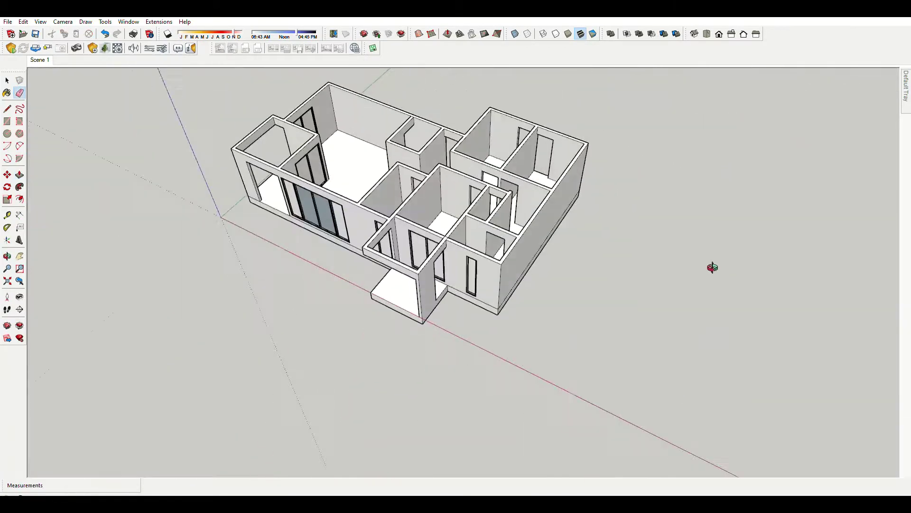
middle_click_drag(712, 264, 564, 296)
key("m")
scroll(452, 319, "up", 6)
left_click(452, 319)
scroll(452, 319, "down", 5)
scroll(356, 298, "up", 5)
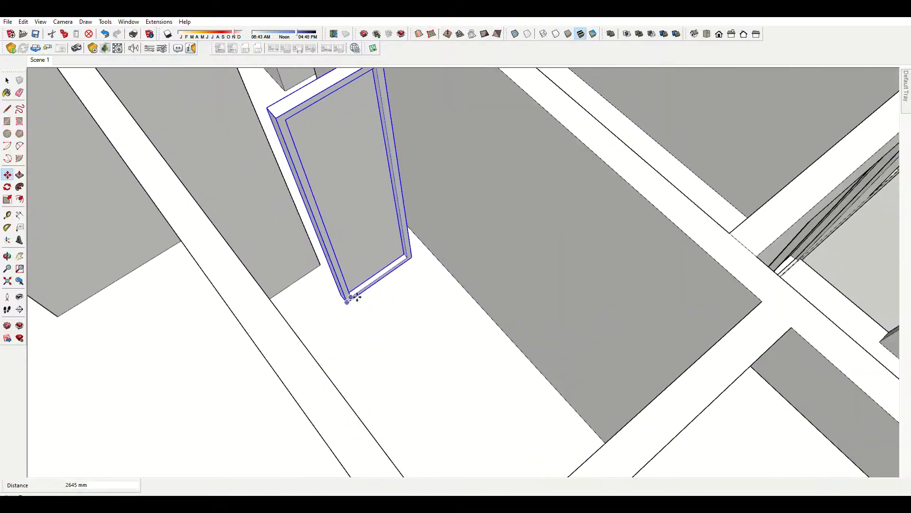
left_click(323, 260)
scroll(323, 260, "down", 5)
middle_click_drag(323, 261, 413, 294)
scroll(413, 295, "up", 3)
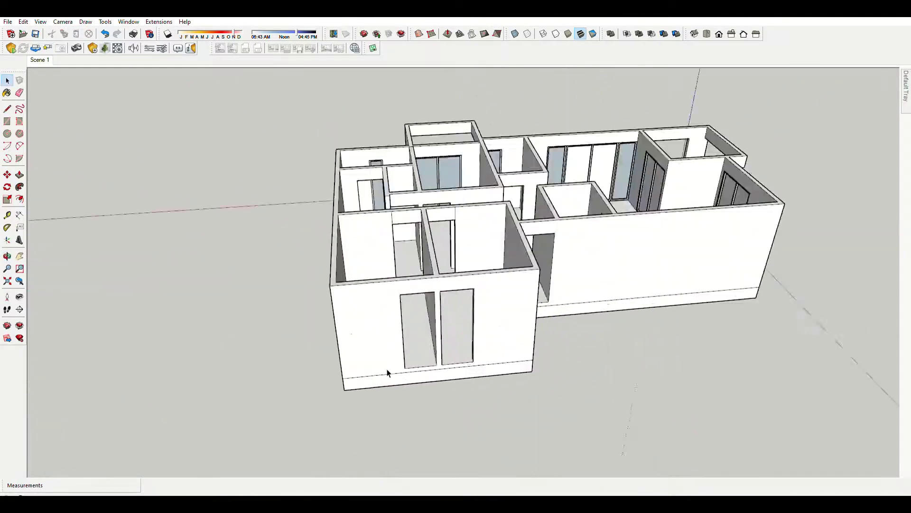
scroll(386, 369, "up", 4)
Outline a door rectangle at the frame corner and cut its face through the wall
key("r")
left_click(358, 176)
scroll(394, 213, "down", 1)
middle_click_drag(443, 260, 472, 315)
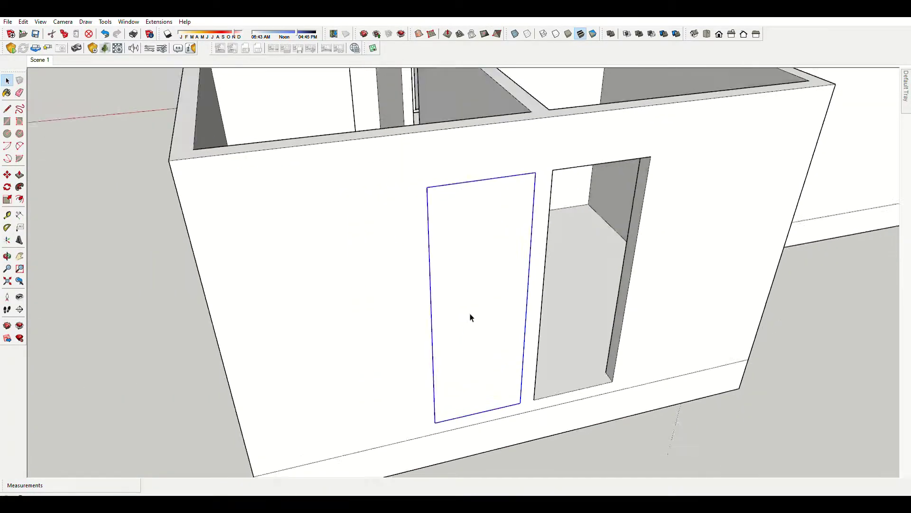
scroll(487, 259, "up", 2)
key("m")
key("Return")
scroll(517, 473, "down", 2)
scroll(578, 383, "up", 5)
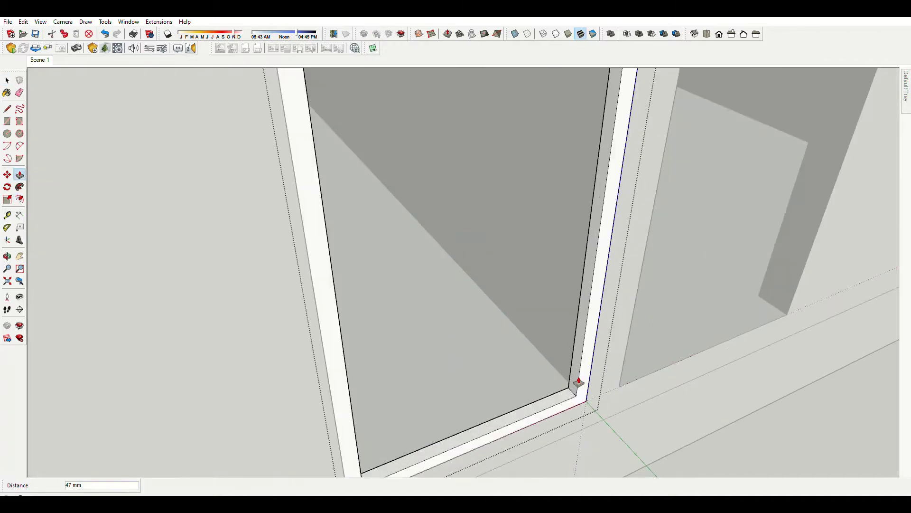
scroll(575, 383, "up", 2)
key("space")
scroll(585, 395, "down", 3)
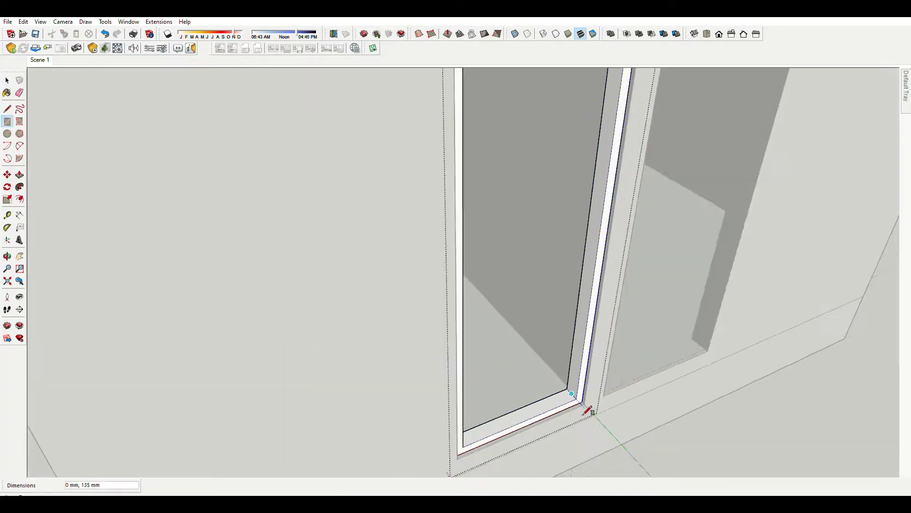
scroll(230, 55, "down", 3)
scroll(253, 102, "up", 4)
Offset the door outline inward to form the door frame
left_click(252, 102)
scroll(235, 94, "down", 2)
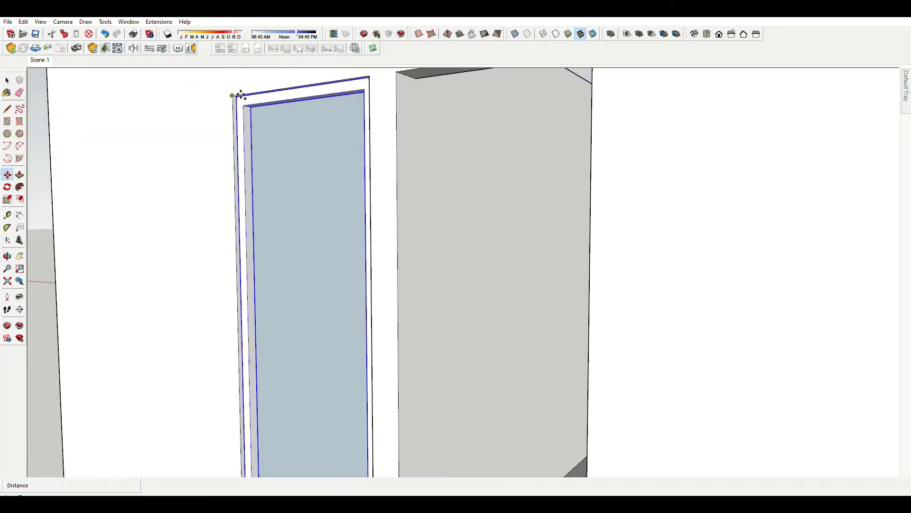
scroll(346, 95, "down", 3)
scroll(584, 175, "down", 2)
scroll(644, 159, "up", 5)
key("r")
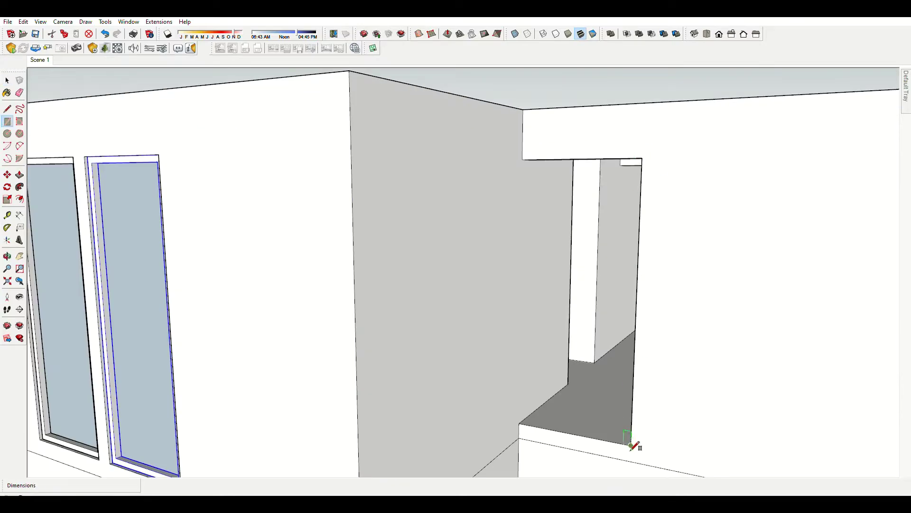
key("f")
left_click(585, 158)
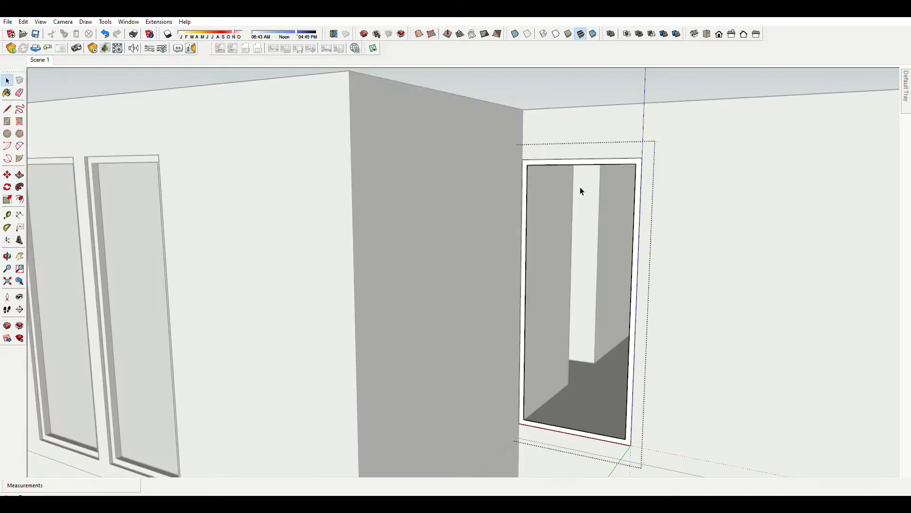
key("space")
scroll(525, 423, "up", 2)
scroll(513, 420, "up", 2)
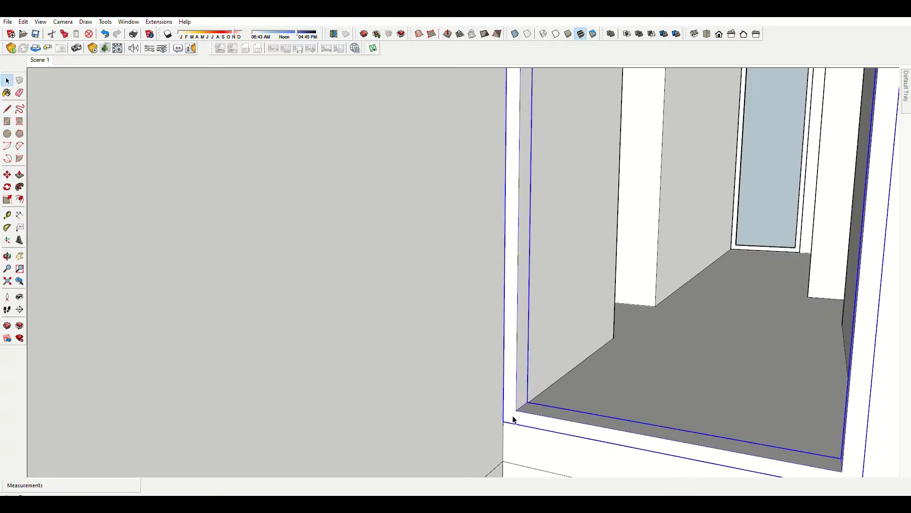
Fill the door opening with a rectangle as the glass pane
key("r")
scroll(475, 394, "down", 2)
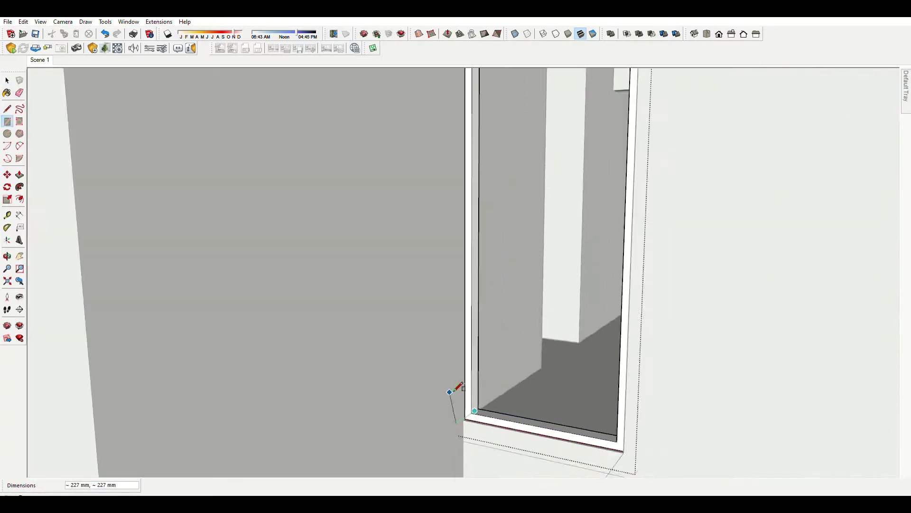
scroll(494, 268, "up", 3)
scroll(480, 253, "up", 2)
left_click(480, 253)
key("space")
Copy the front door panel beside the original to make a pair
scroll(489, 342, "down", 5)
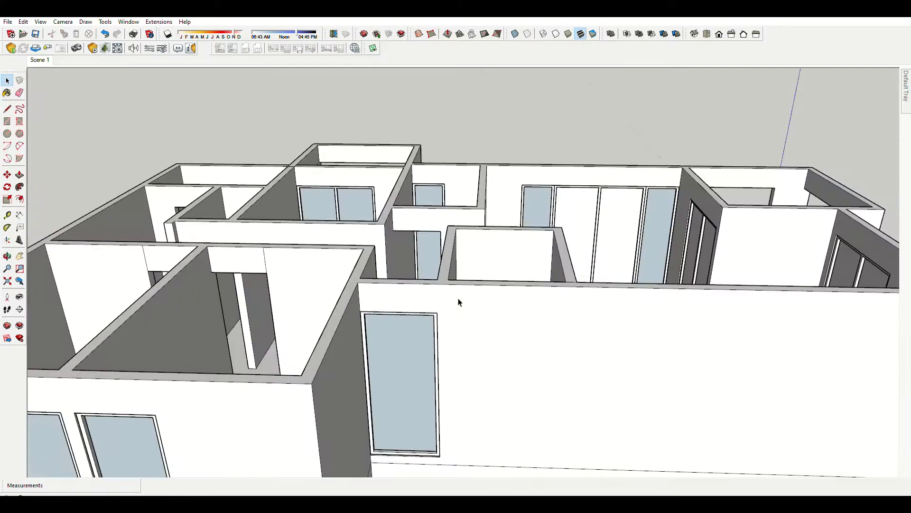
middle_click_drag(456, 301, 744, 364)
scroll(332, 327, "up", 3)
left_click(350, 356)
middle_click_drag(350, 356, 336, 223)
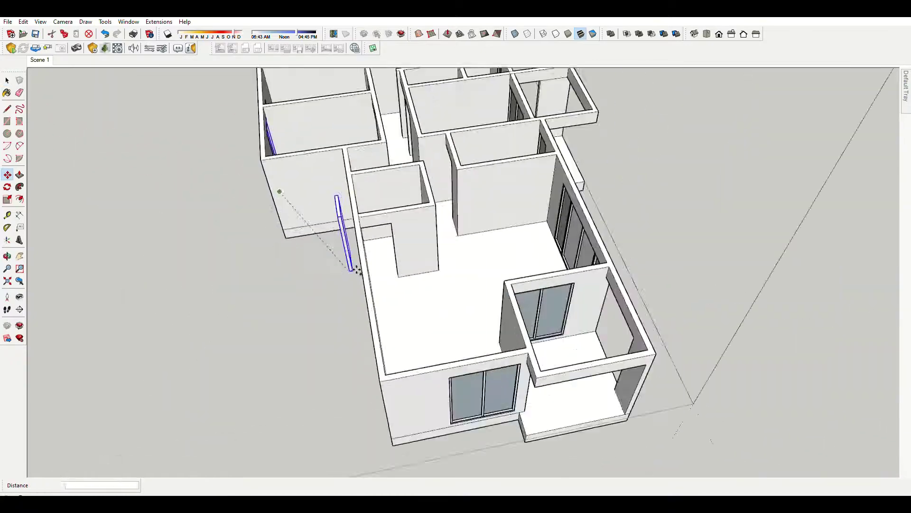
key("q")
scroll(396, 296, "up", 5)
key("m")
mouse_move(410, 305)
middle_mouse_down()
mouse_move(362, 287)
mouse_move(282, 358)
middle_mouse_up()
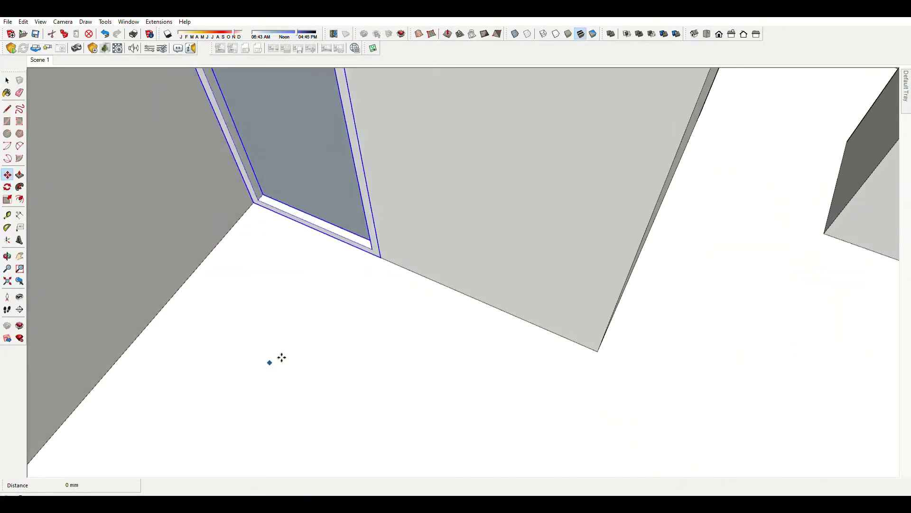
scroll(296, 345, "down", 5)
left_click(387, 382)
key("ctrl")
left_click(525, 372)
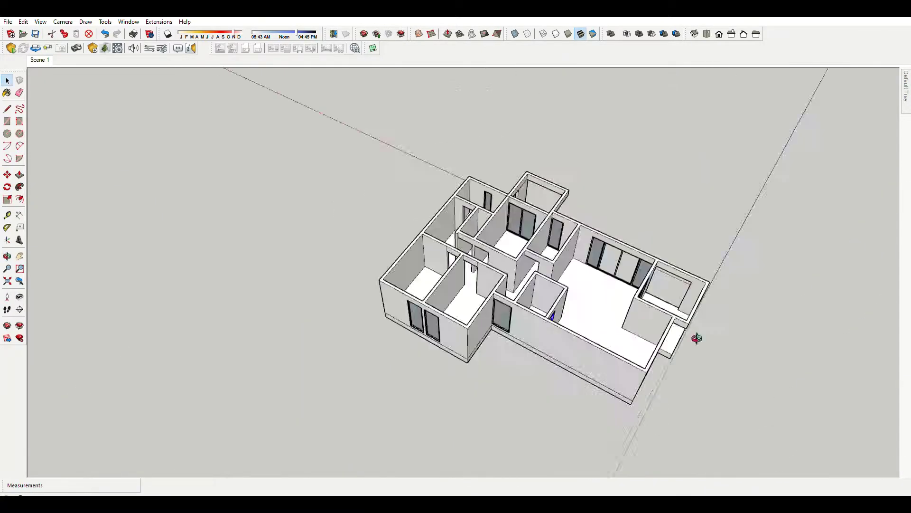
scroll(698, 337, "up", 5)
key("space")
Orbit around to inspect the two door panels from the inner side
scroll(430, 364, "up", 5)
scroll(468, 326, "down", 5)
scroll(517, 370, "up", 5)
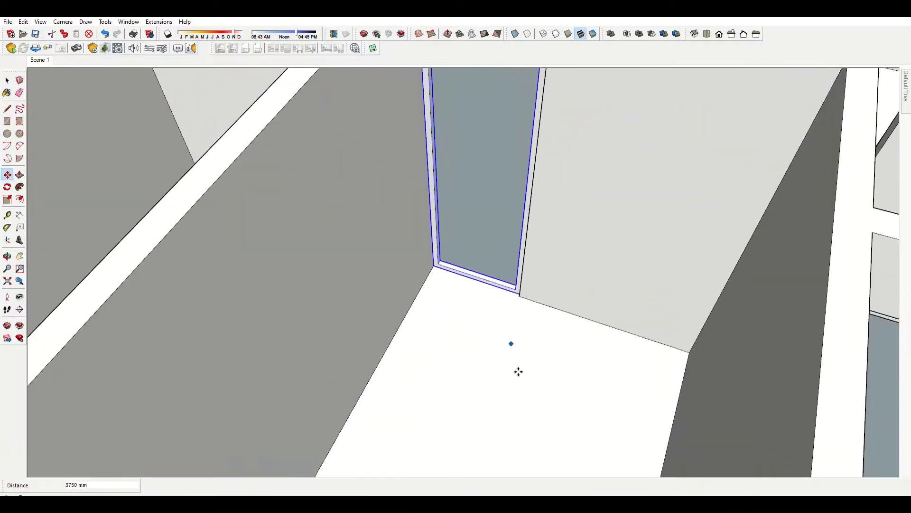
middle_click_drag(516, 370, 298, 138)
key("e")
scroll(475, 266, "down", 5)
middle_click_drag(706, 279, 489, 261)
scroll(489, 261, "up", 5)
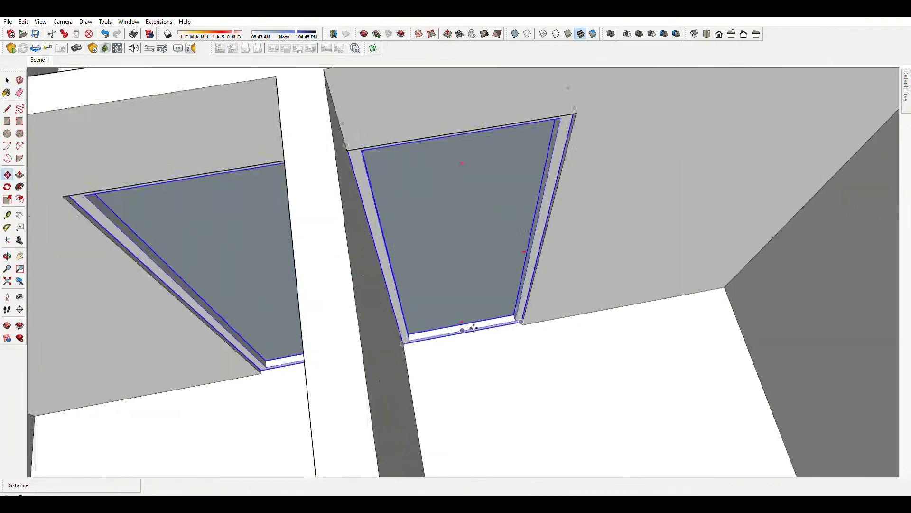
Move both door panels together into the next door opening
key("m")
left_click(532, 369)
middle_click_drag(541, 417, 544, 362)
scroll(563, 340, "down", 5)
scroll(557, 387, "up", 4)
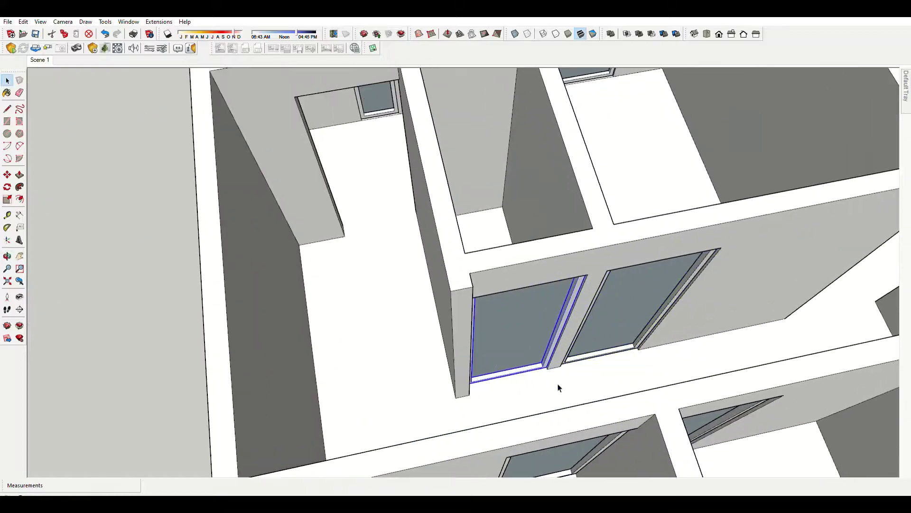
scroll(657, 404, "up", 2)
scroll(479, 204, "up", 3)
type("150")
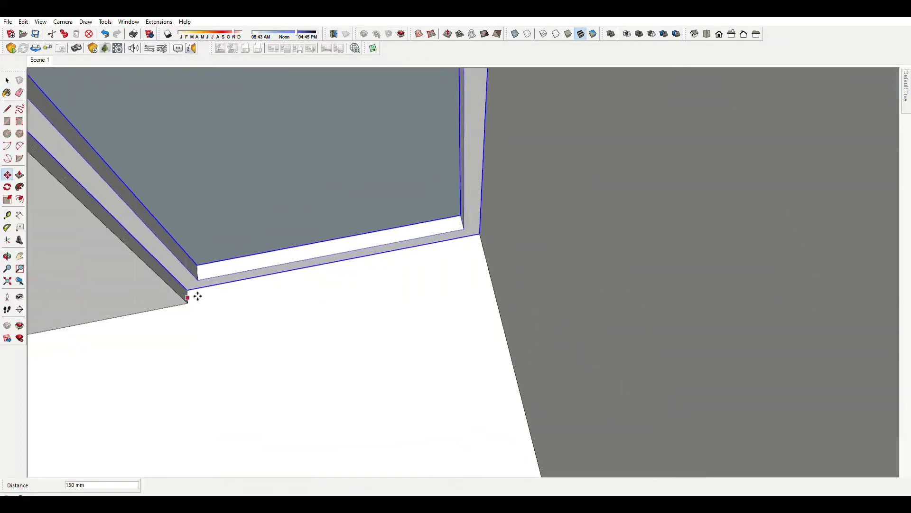
key("Return")
scroll(354, 346, "down", 3)
scroll(399, 259, "down", 3)
scroll(413, 328, "up", 6)
key("space")
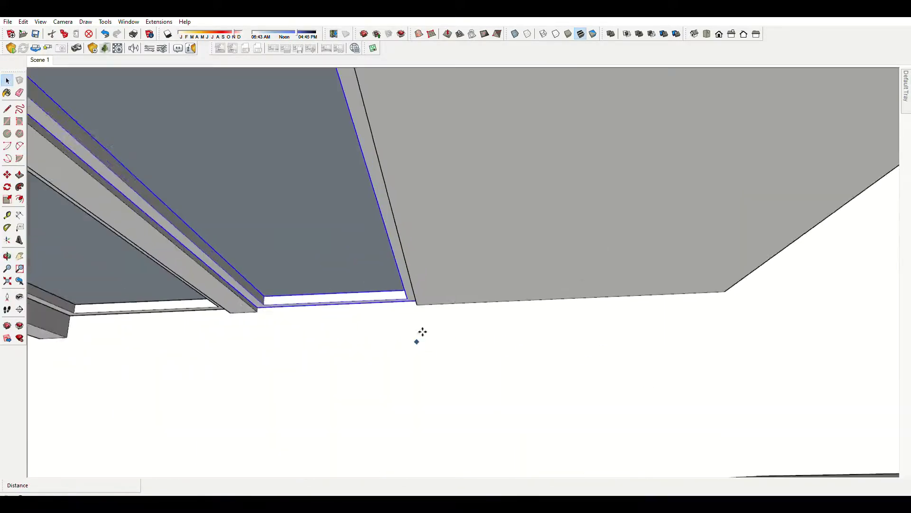
scroll(421, 331, "down", 3)
scroll(475, 266, "up", 3)
scroll(380, 285, "down", 5)
Orbit around to the porch side of the house
scroll(292, 296, "down", 2)
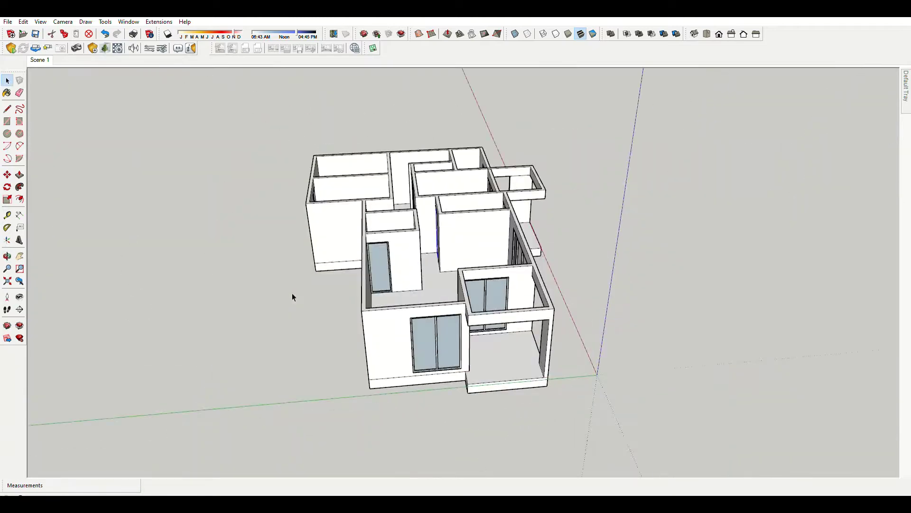
scroll(517, 313, "up", 5)
scroll(547, 327, "down", 5)
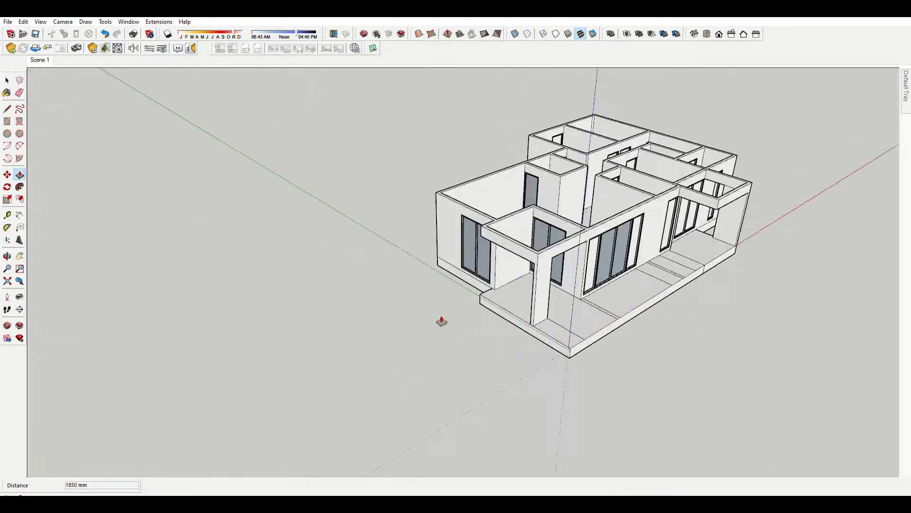
middle_click_drag(440, 319, 470, 321)
scroll(484, 378, "up", 2)
scroll(484, 378, "down", 4)
middle_click_drag(485, 378, 554, 308)
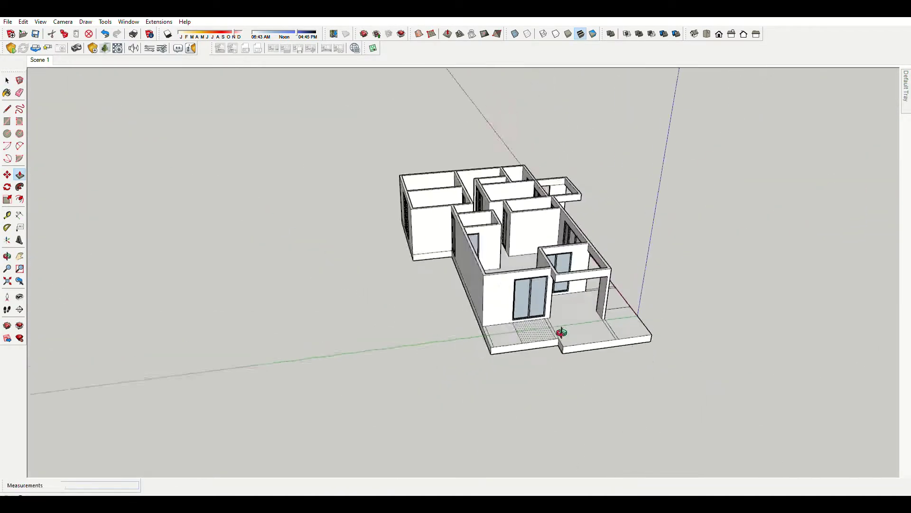
scroll(455, 316, "up", 5)
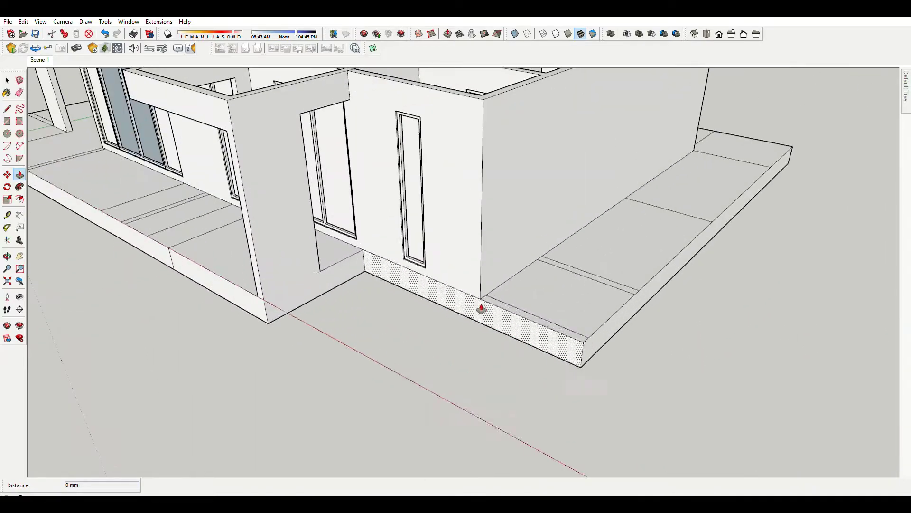
Erase the stray edges on the porch slab
key("l")
scroll(569, 320, "down", 5)
scroll(508, 335, "down", 2)
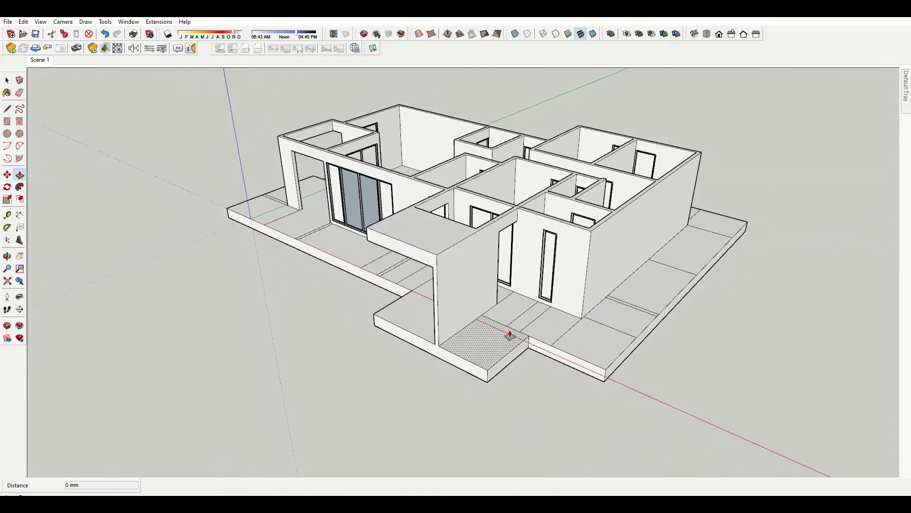
scroll(472, 317, "up", 6)
scroll(551, 365, "down", 5)
key("e")
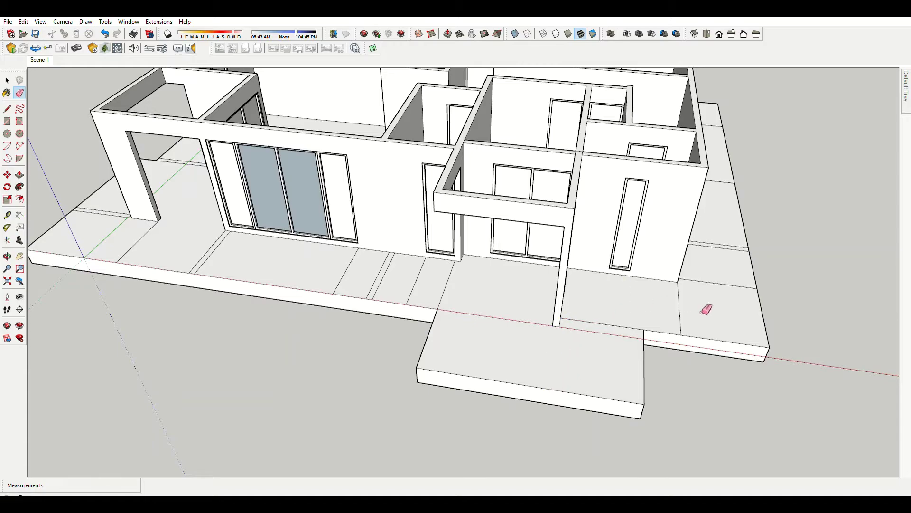
scroll(705, 310, "down", 3)
mouse_move(667, 252)
middle_mouse_down()
mouse_move(783, 238)
mouse_move(336, 325)
middle_mouse_up()
scroll(620, 293, "up", 4)
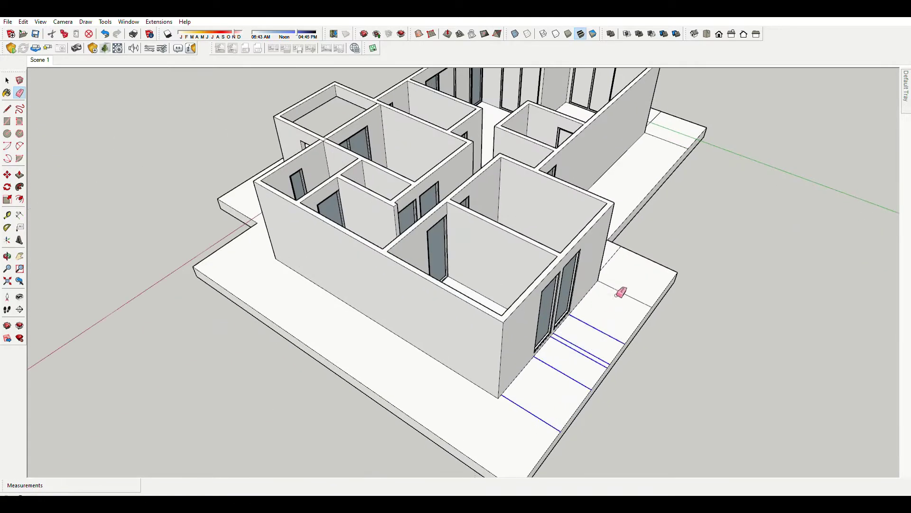
mouse_move(620, 293)
middle_mouse_down()
mouse_move(511, 344)
mouse_move(651, 301)
middle_mouse_up()
scroll(400, 400, "down", 4)
scroll(593, 307, "up", 5)
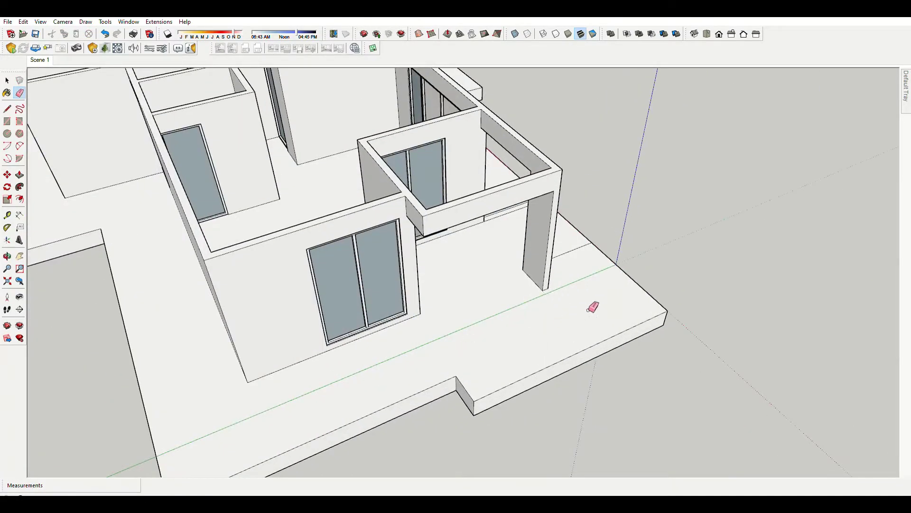
mouse_move(594, 307)
middle_mouse_down()
mouse_move(488, 264)
mouse_move(503, 259)
middle_mouse_up()
scroll(502, 259, "down", 5)
key("space")
scroll(462, 192, "up", 8)
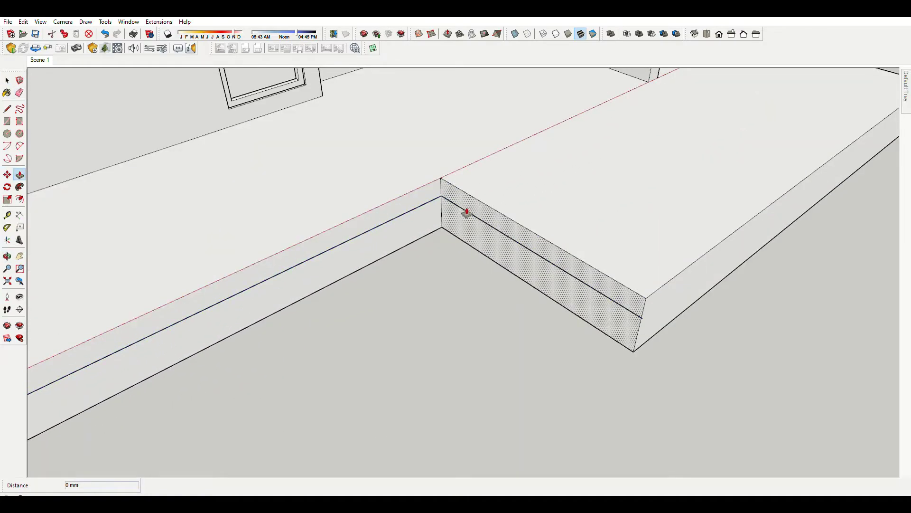
Draw lines on the porch step to outline the walkway face for pulling out
scroll(467, 212, "down", 3)
scroll(631, 238, "up", 3)
scroll(664, 245, "up", 1)
key("l")
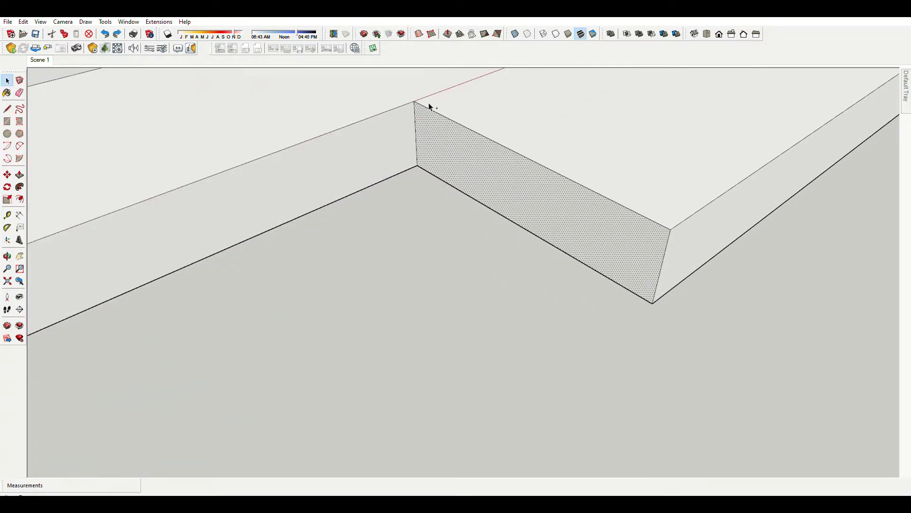
scroll(630, 185, "down", 2)
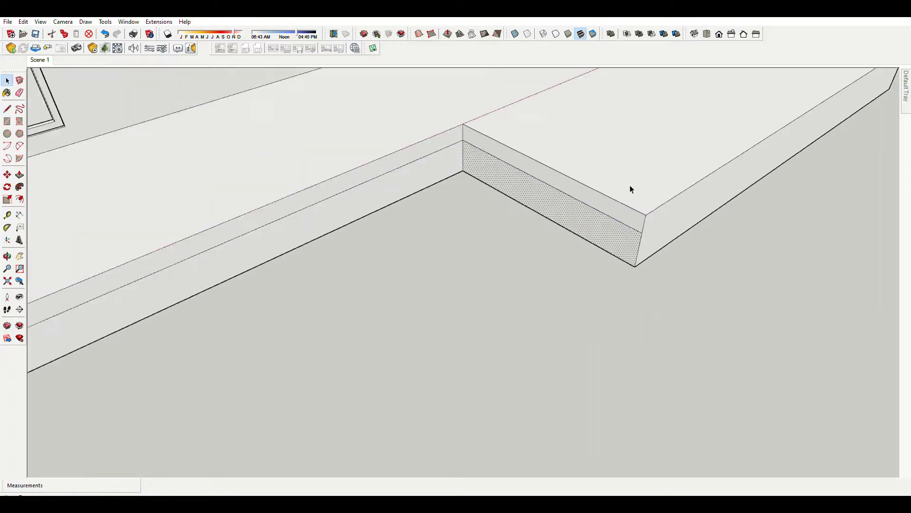
scroll(622, 209, "down", 2)
scroll(557, 210, "up", 3)
key("p")
scroll(485, 238, "down", 3)
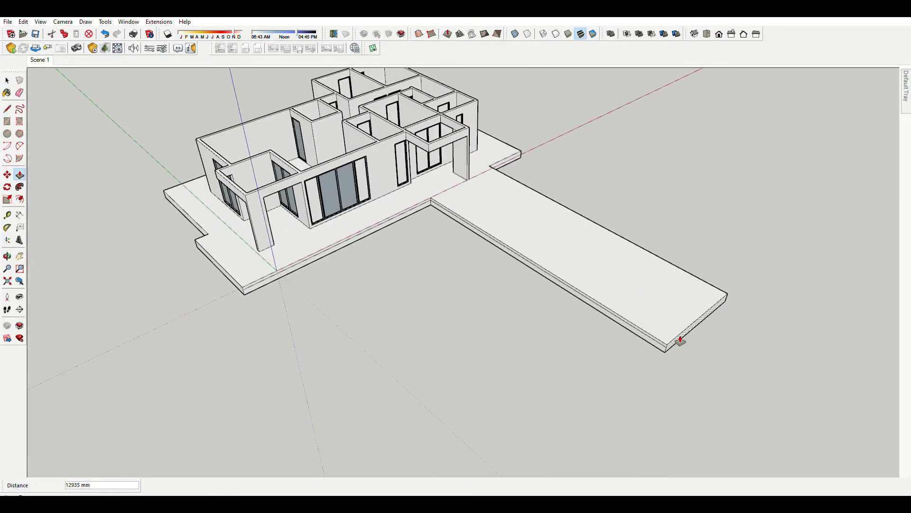
Draw a new edge along the platform step to split off a front strip
key("space")
scroll(454, 202, "up", 5)
scroll(442, 230, "down", 4)
scroll(309, 281, "up", 2)
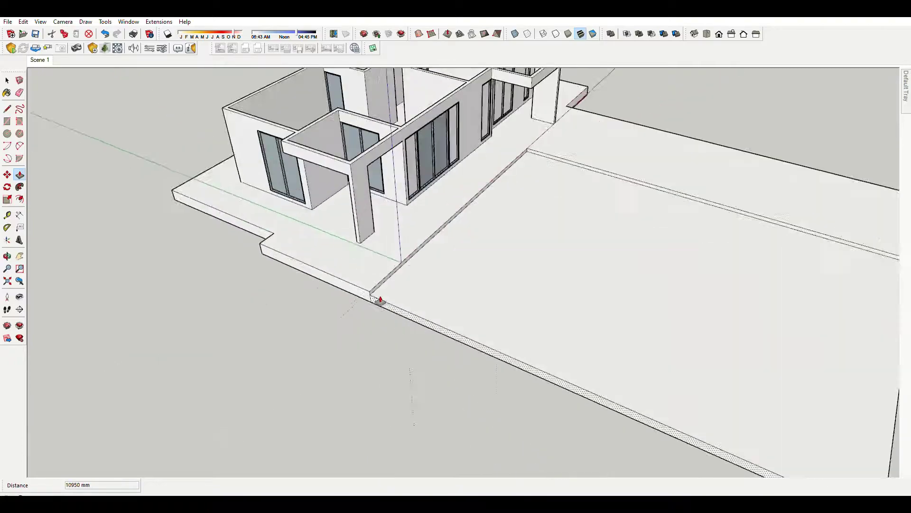
scroll(379, 301, "up", 2)
scroll(386, 303, "down", 2)
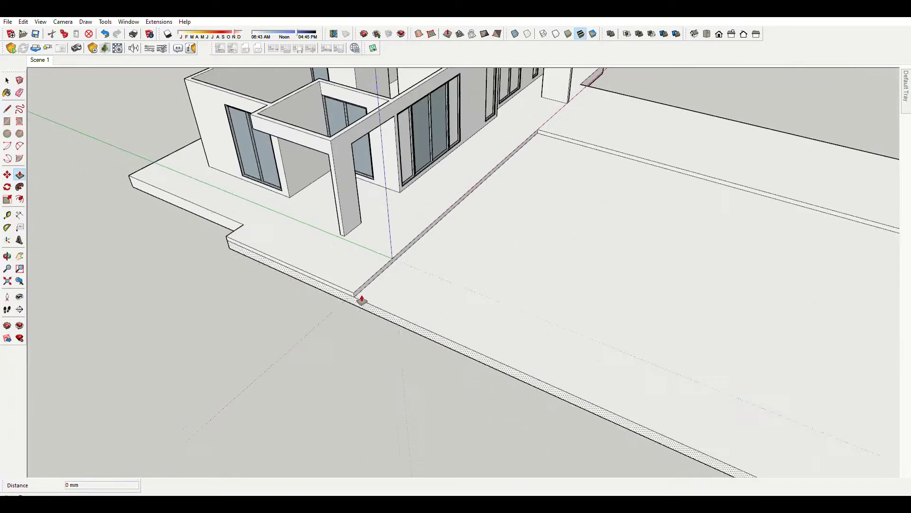
scroll(293, 366, "down", 3)
middle_click_drag(293, 366, 663, 260)
scroll(442, 294, "up", 6)
key("l")
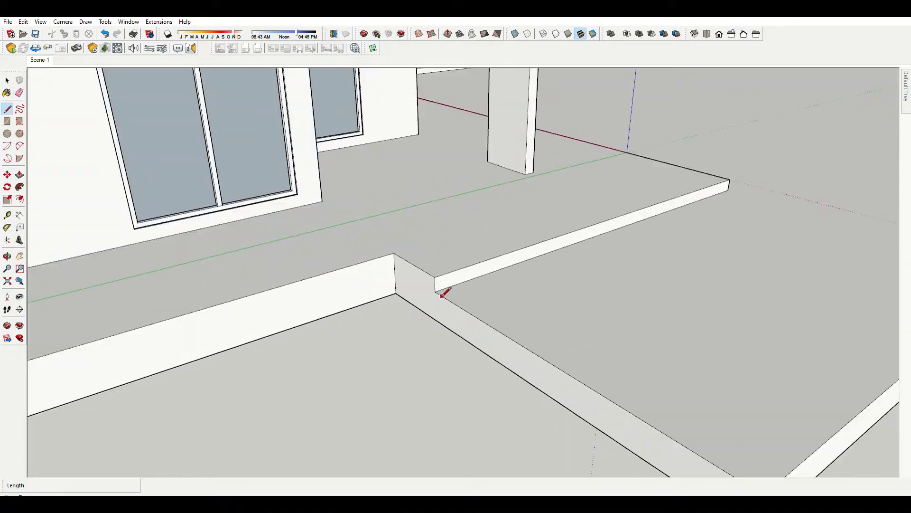
scroll(432, 295, "down", 3)
middle_click_drag(224, 346, 563, 374)
key("l")
left_click(563, 374)
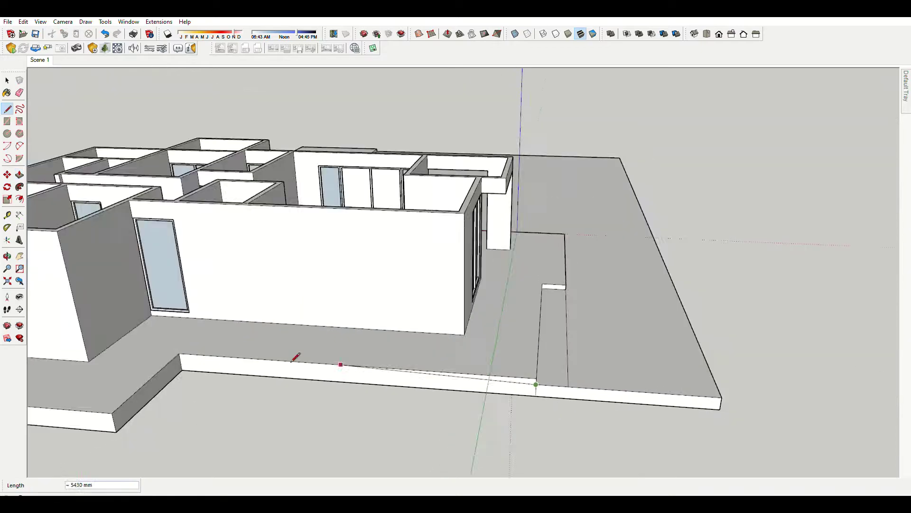
scroll(177, 353, "up", 4)
Push the new front strip of the platform down to form the step
key("p")
scroll(580, 347, "down", 2)
scroll(528, 362, "down", 2)
scroll(407, 368, "down", 2)
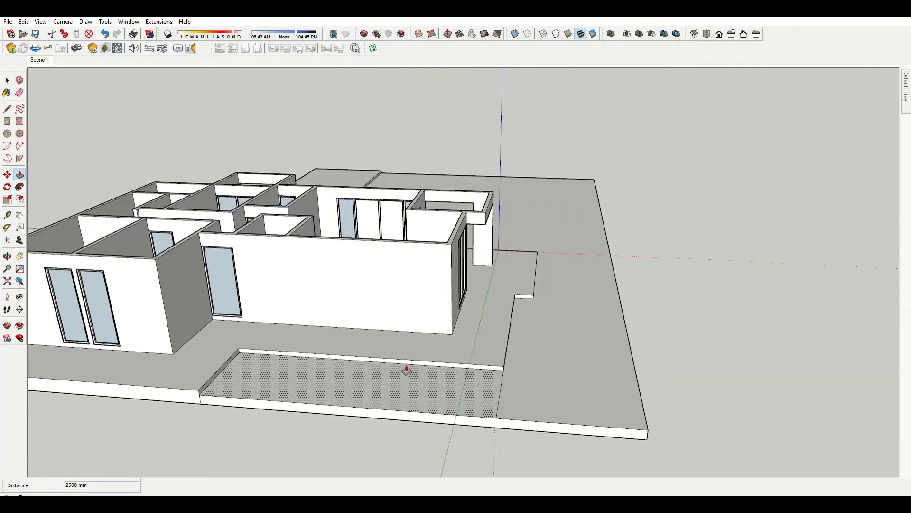
scroll(340, 391, "up", 5)
left_click(340, 392)
scroll(327, 385, "down", 5)
scroll(179, 362, "up", 3)
scroll(545, 389, "up", 2)
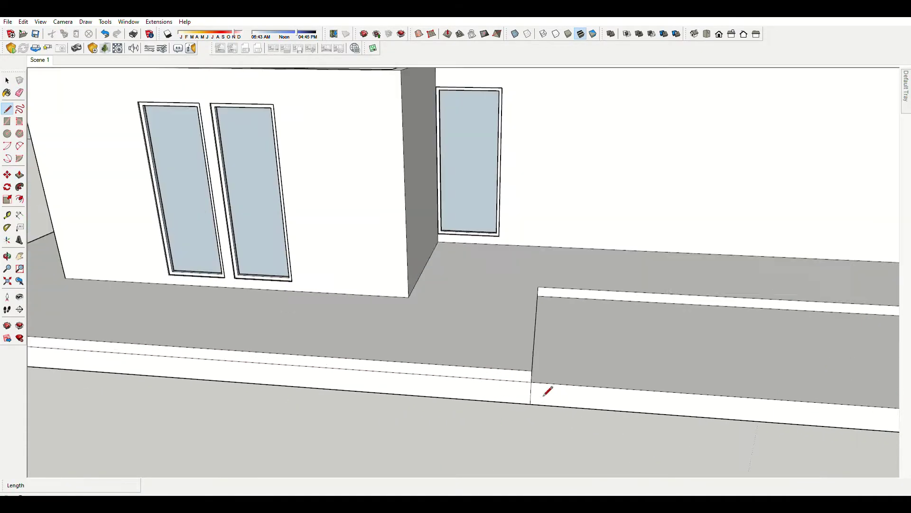
scroll(478, 402, "down", 2)
left_click(478, 402)
scroll(488, 411, "down", 3)
Orbit around the house and erase leftover edges on the platform
mouse_move(488, 411)
middle_mouse_down()
mouse_move(555, 392)
mouse_move(179, 283)
middle_mouse_up()
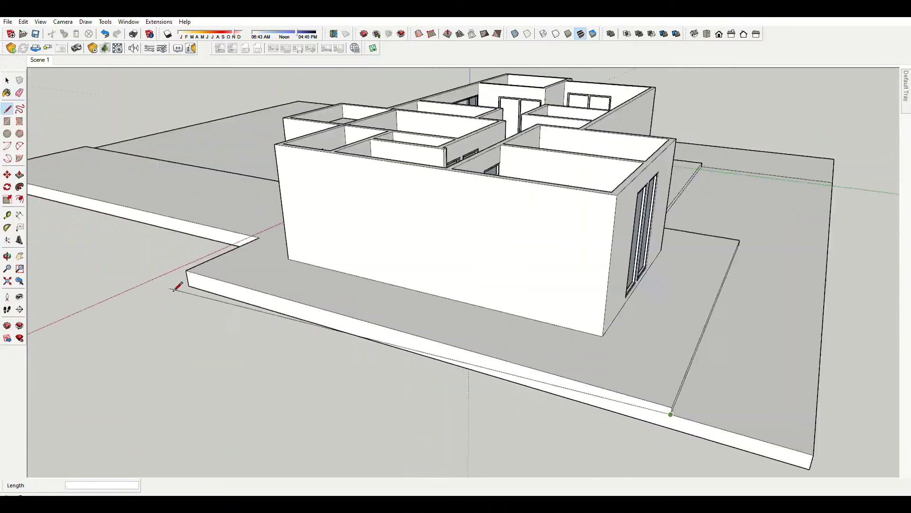
key("l")
mouse_move(485, 380)
middle_mouse_down()
mouse_move(429, 413)
mouse_move(697, 352)
middle_mouse_up()
scroll(496, 362, "up", 5)
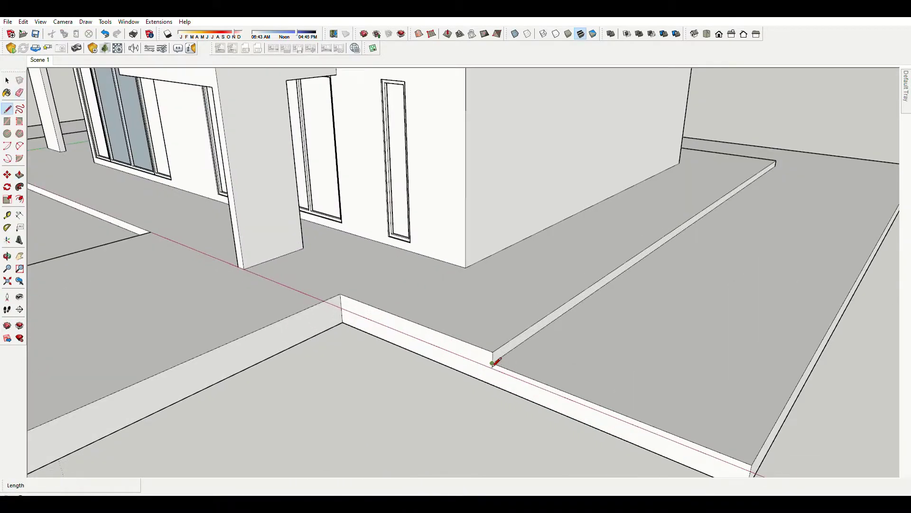
scroll(476, 366, "down", 6)
key("p")
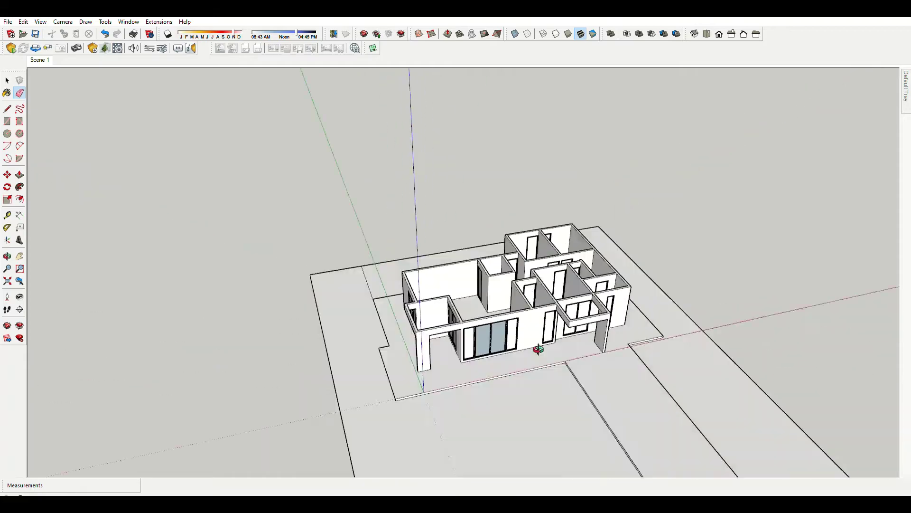
scroll(538, 349, "up", 3)
scroll(488, 346, "up", 3)
key("l")
middle_click_drag(382, 326, 569, 372)
scroll(429, 389, "down", 2)
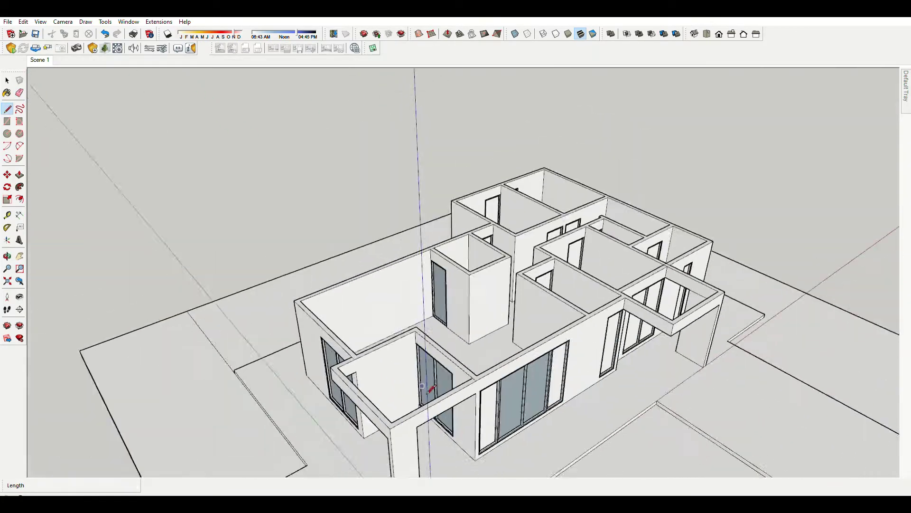
scroll(474, 370, "up", 4)
key("e")
scroll(484, 335, "up", 3)
scroll(563, 303, "up", 1)
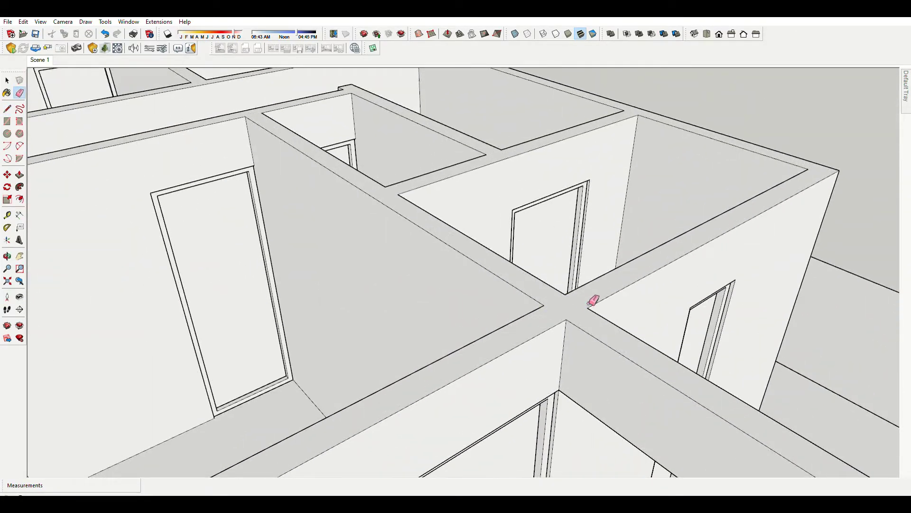
scroll(634, 339, "down", 3)
Draw a dividing edge across the top of an interior wall junction
scroll(647, 336, "up", 3)
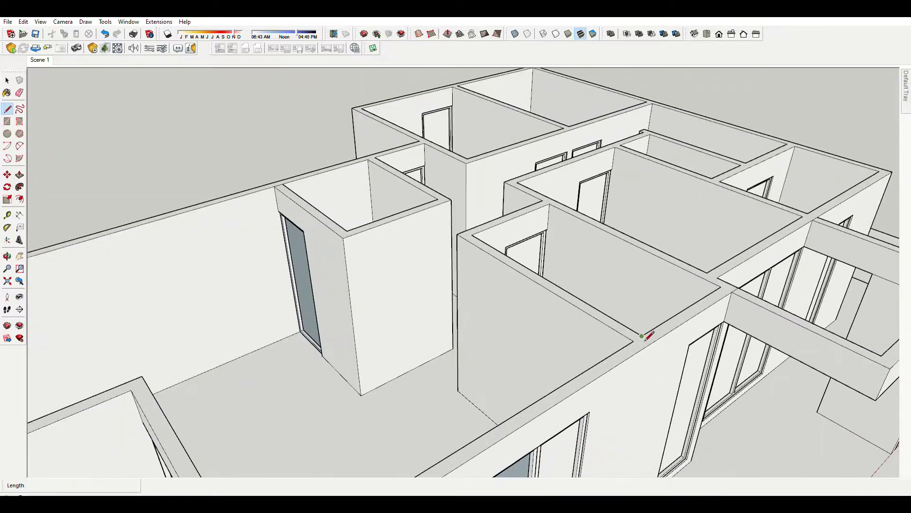
scroll(602, 362, "down", 1)
scroll(505, 358, "up", 3)
scroll(638, 316, "up", 2)
scroll(638, 316, "down", 5)
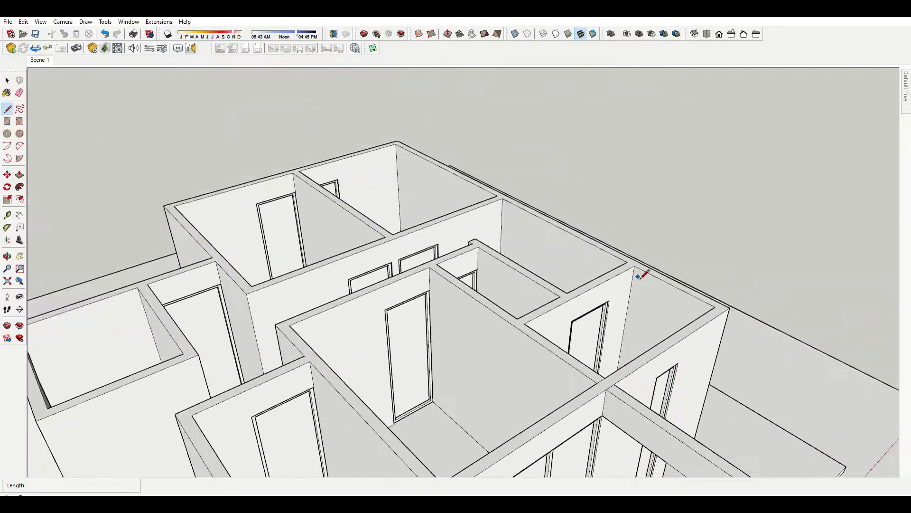
scroll(693, 418, "up", 2)
scroll(584, 297, "up", 2)
scroll(579, 373, "down", 3)
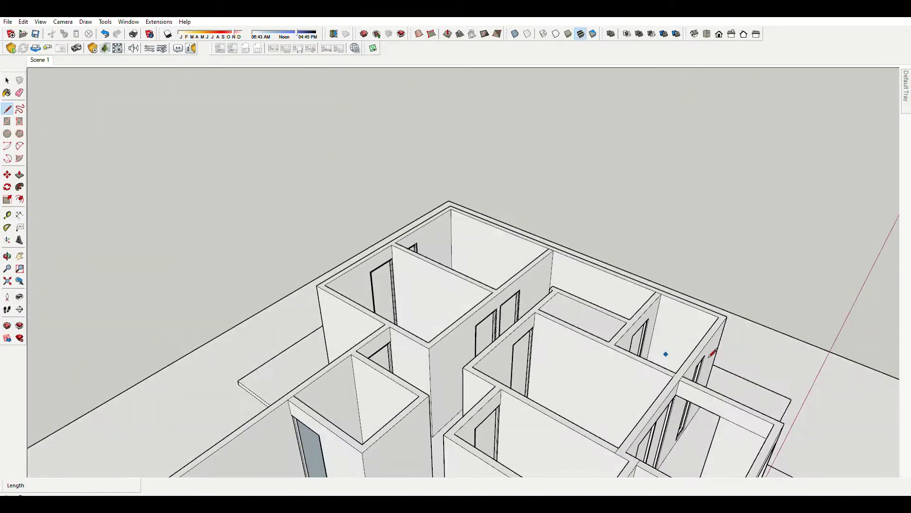
scroll(486, 241, "up", 3)
scroll(346, 243, "down", 3)
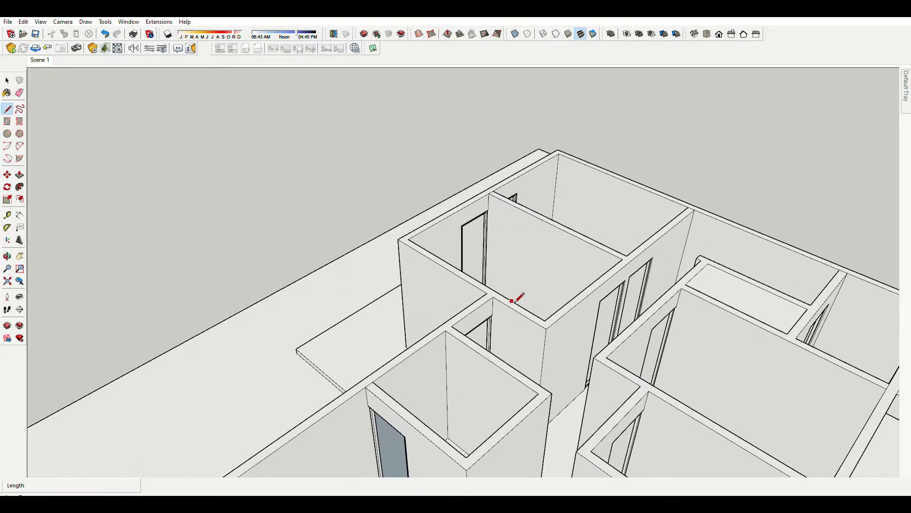
scroll(502, 301, "up", 2)
scroll(484, 287, "down", 3)
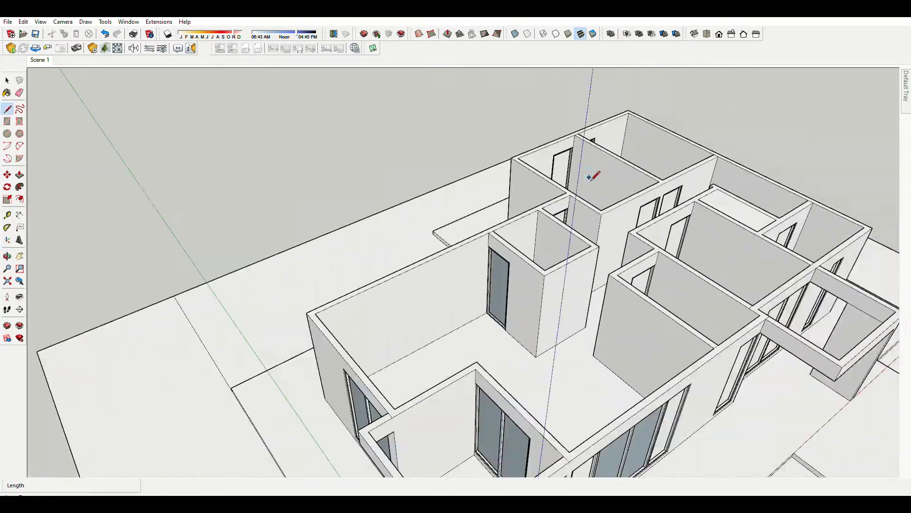
scroll(589, 169, "up", 4)
left_click(445, 251)
middle_click_drag(486, 239, 492, 333)
Review the whole house and erase stray lines on the wall tops
key("space")
scroll(526, 208, "down", 10)
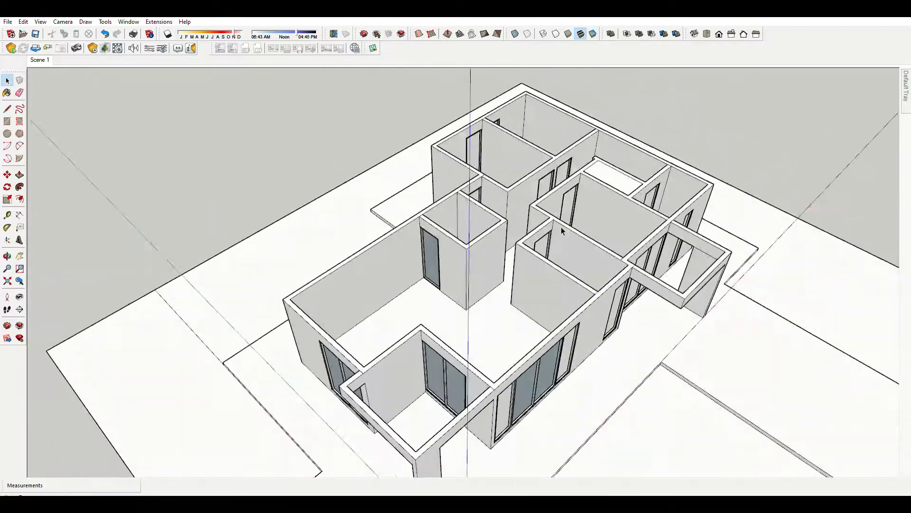
middle_click_drag(621, 260, 610, 209)
scroll(665, 307, "up", 2)
scroll(665, 307, "down", 5)
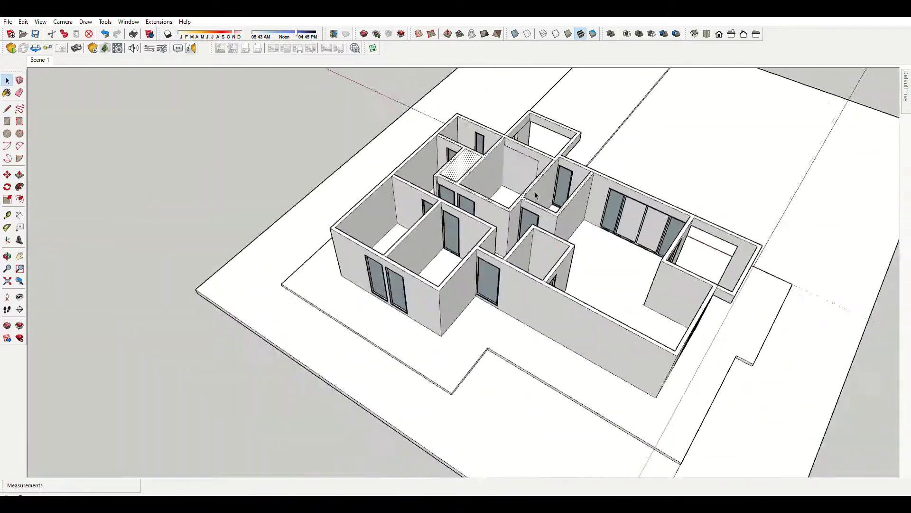
scroll(416, 122, "up", 10)
key("l")
key("e")
scroll(527, 176, "down", 3)
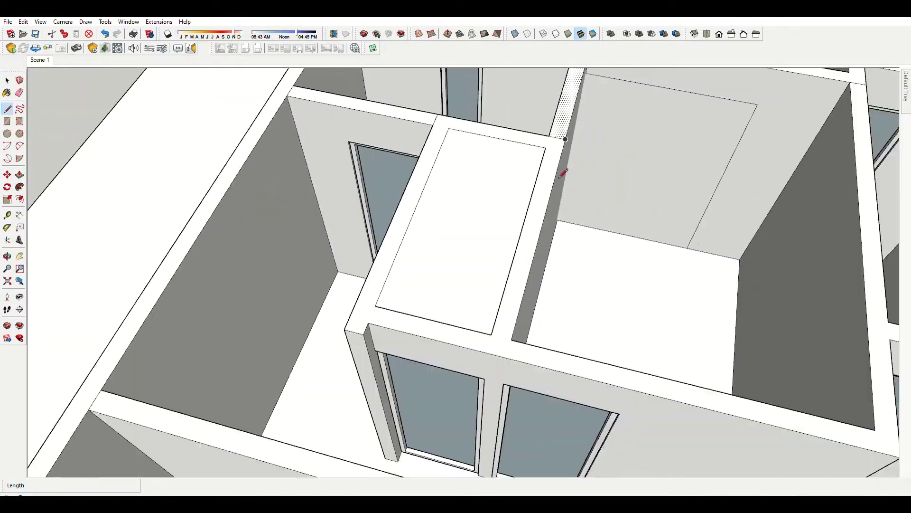
scroll(559, 173, "up", 2)
Inspect the tidied wall tops around the wall opening and rooms
middle_click_drag(513, 350, 613, 301)
scroll(520, 133, "up", 3)
scroll(427, 220, "down", 3)
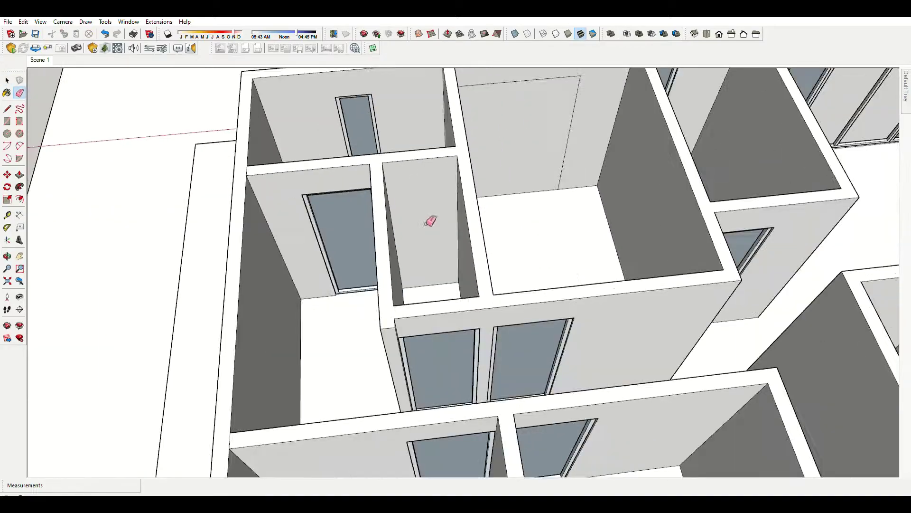
middle_click_drag(427, 220, 143, 184)
scroll(554, 190, "up", 3)
key("space")
scroll(554, 189, "down", 1)
scroll(435, 136, "down", 3)
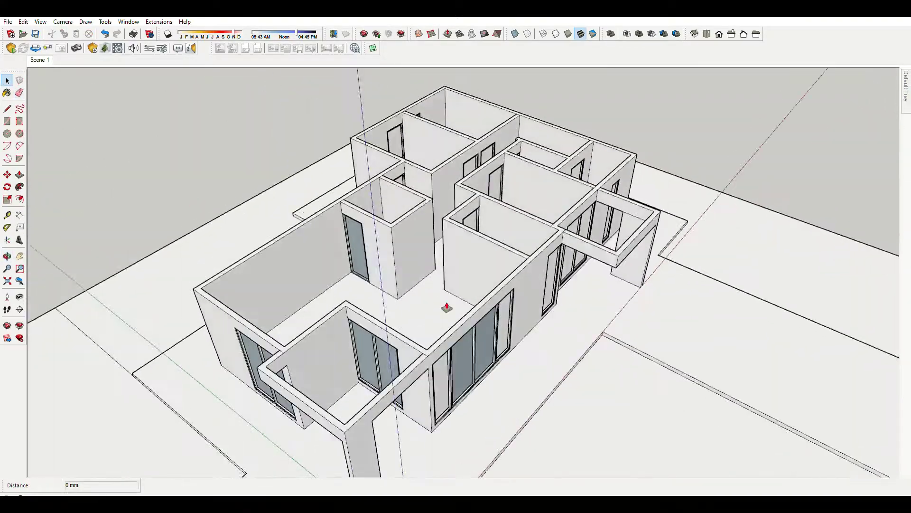
scroll(446, 305, "up", 3)
Measure from the wall top at the house front with the Tape Measure
key("p")
scroll(459, 275, "down", 3)
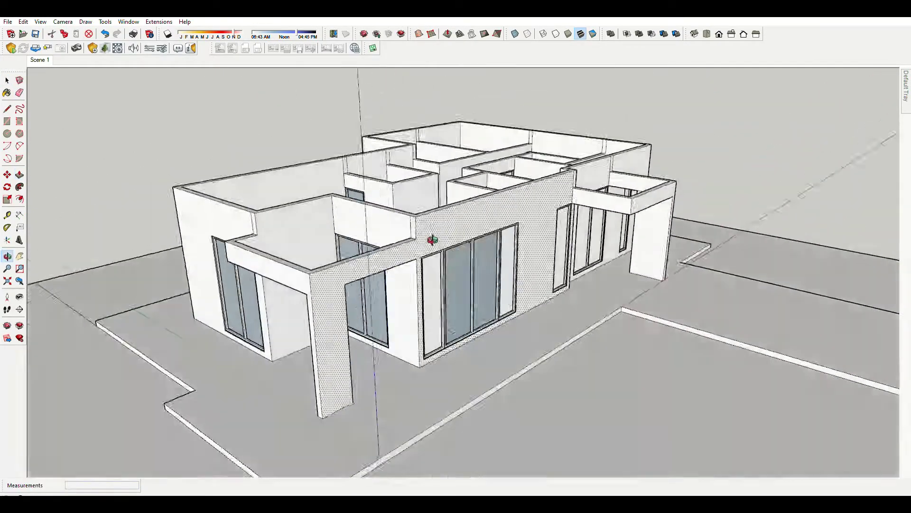
mouse_move(433, 240)
middle_mouse_down()
mouse_move(475, 223)
mouse_move(540, 220)
middle_mouse_up()
scroll(539, 219, "up", 3)
key("t")
left_click(525, 170)
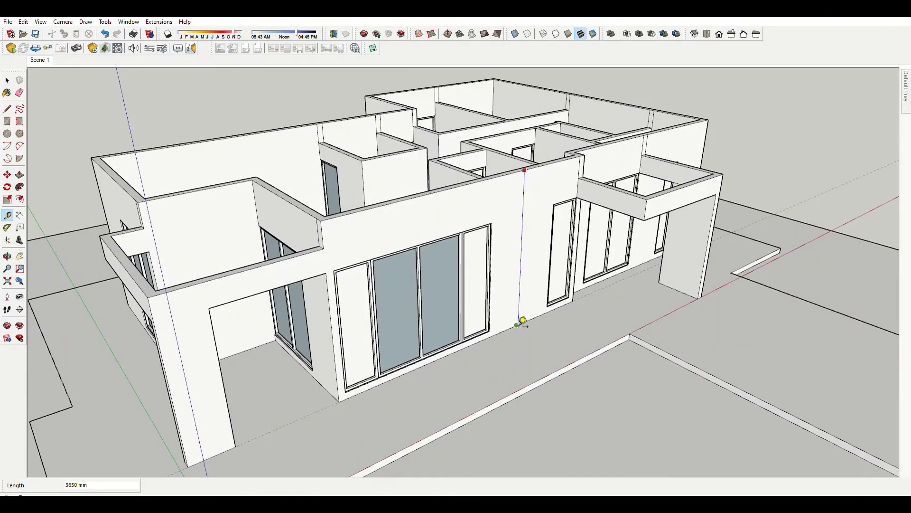
scroll(457, 286, "up", 3)
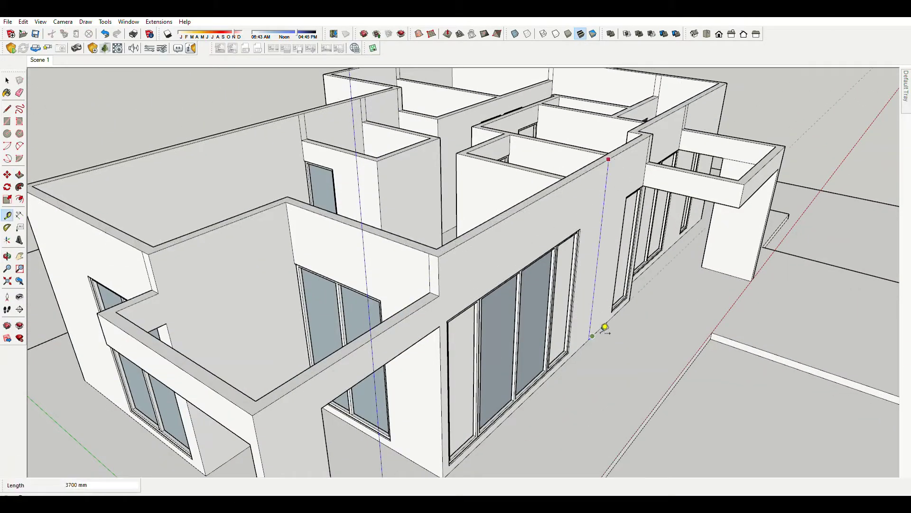
scroll(605, 327, "down", 3)
scroll(546, 270, "up", 2)
Erase stray edges around the interior walls and the wall corner
key("e")
middle_click_drag(545, 270, 463, 152)
scroll(520, 127, "up", 3)
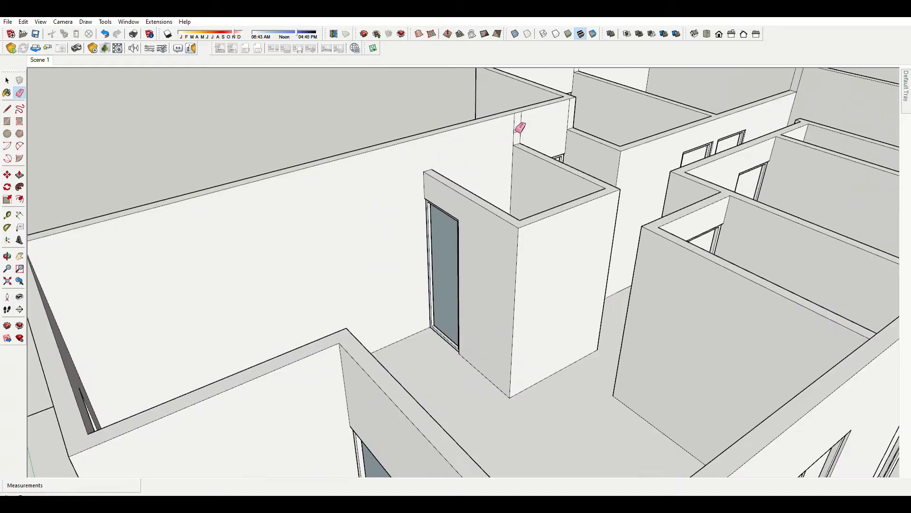
mouse_move(520, 127)
middle_mouse_down()
mouse_move(549, 187)
mouse_move(596, 98)
mouse_move(540, 90)
middle_mouse_up()
scroll(549, 189, "down", 3)
scroll(599, 142, "down", 3)
scroll(599, 142, "up", 3)
scroll(540, 89, "down", 3)
middle_click_drag(620, 239, 522, 317)
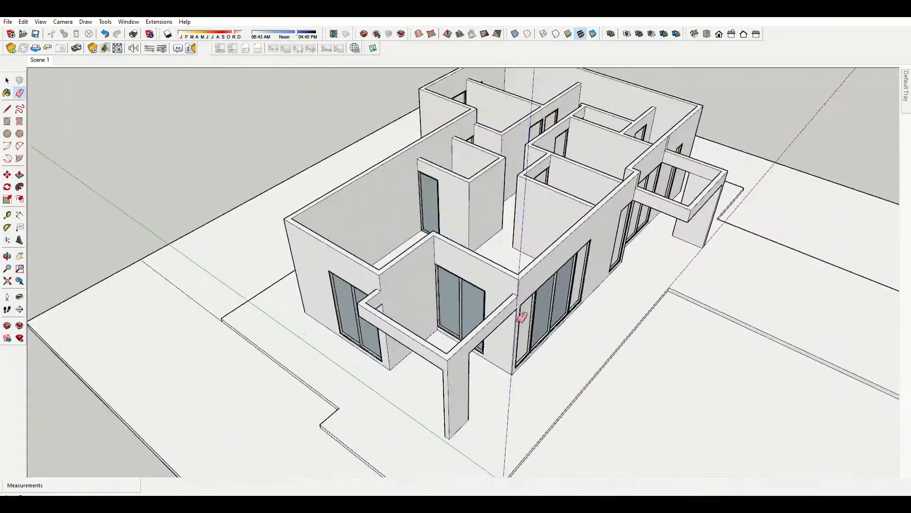
scroll(522, 317, "up", 3)
middle_click_drag(516, 284, 643, 240)
scroll(439, 331, "down", 3)
scroll(473, 267, "up", 3)
Pull the entrance porch canopy into a 450 mm thick slab
key("r")
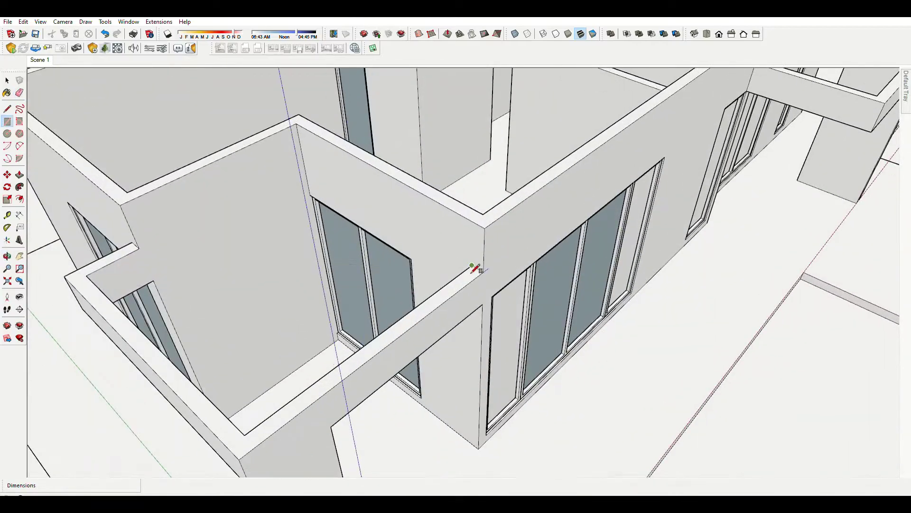
scroll(473, 267, "down", 5)
key("p")
scroll(355, 230, "up", 2)
left_click(227, 332)
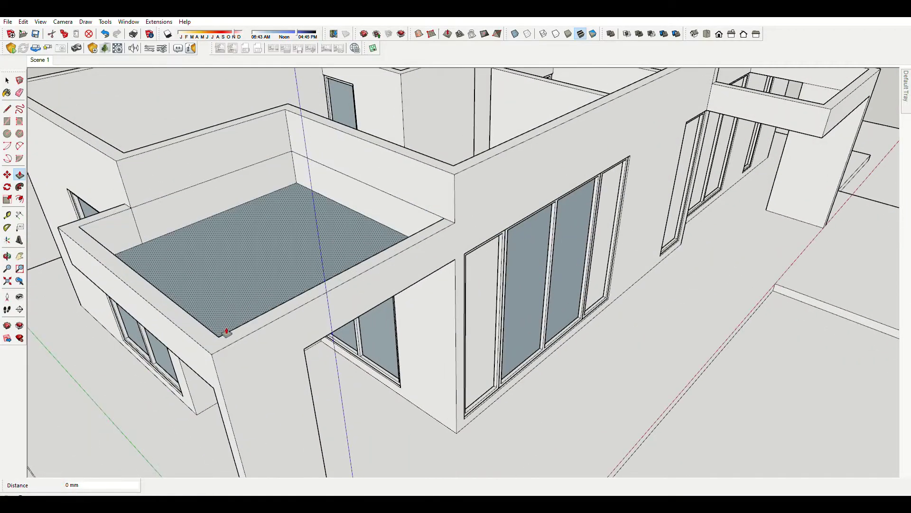
key("e")
scroll(127, 209, "down", 2)
middle_click_drag(126, 208, 266, 145)
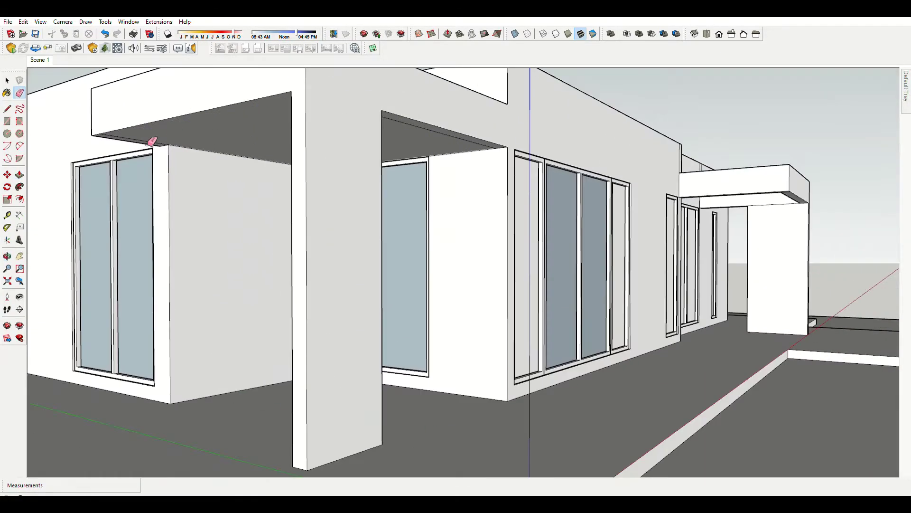
scroll(594, 163, "up", 3)
scroll(509, 315, "down", 5)
scroll(708, 183, "up", 5)
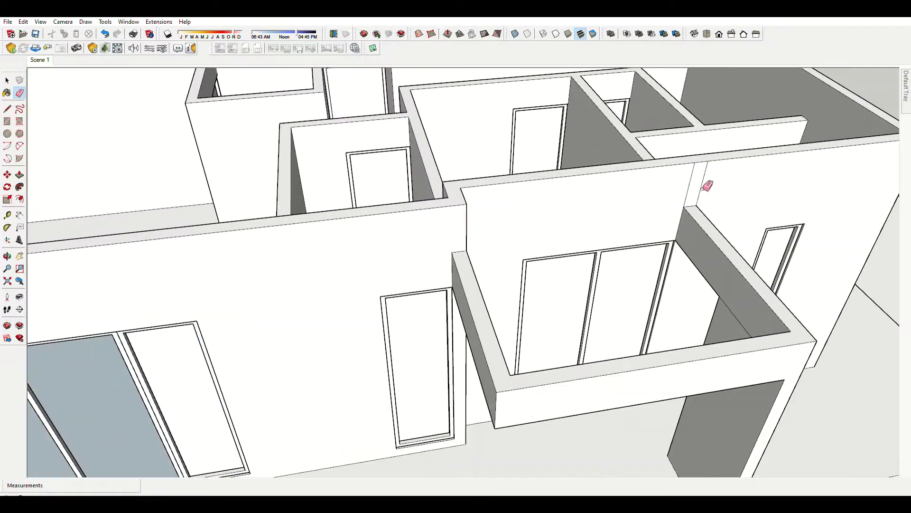
scroll(671, 240, "up", 1)
Start a roof rectangle across a room's wall tops, viewed from overhead
key("r")
left_click(607, 273)
scroll(564, 272, "down", 4)
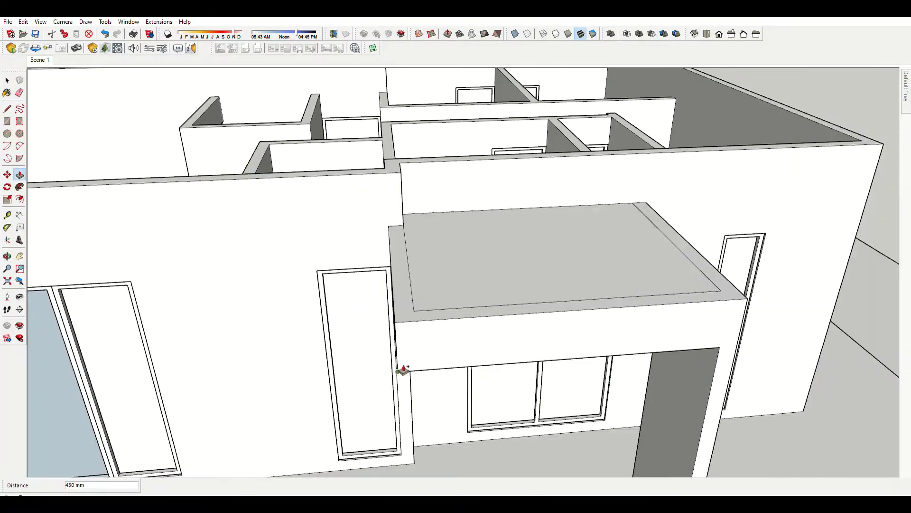
scroll(699, 252, "down", 4)
key("o")
scroll(622, 302, "down", 3)
mouse_move(622, 302)
left_mouse_down()
mouse_move(515, 159)
mouse_move(544, 285)
mouse_move(514, 204)
mouse_move(579, 219)
left_mouse_up()
scroll(543, 284, "up", 4)
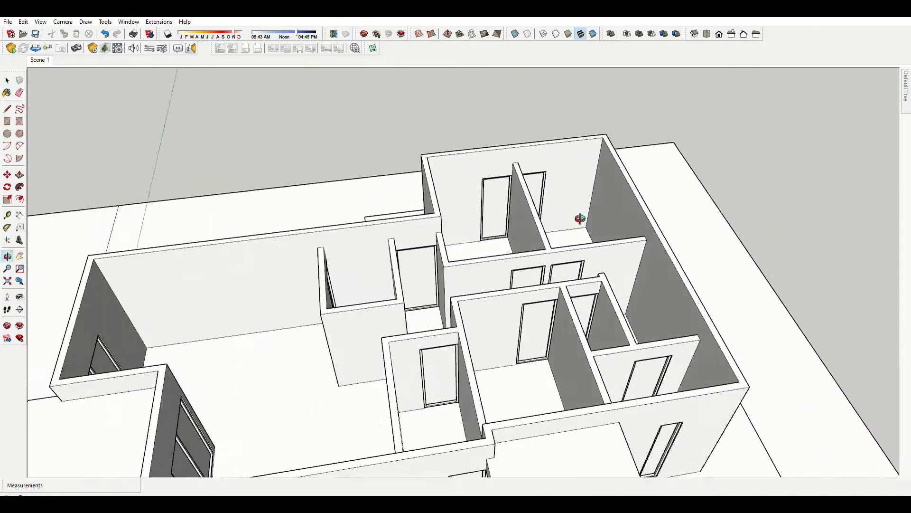
scroll(546, 223, "up", 3)
Draw a rectangle face covering the room tops and select it
key("r")
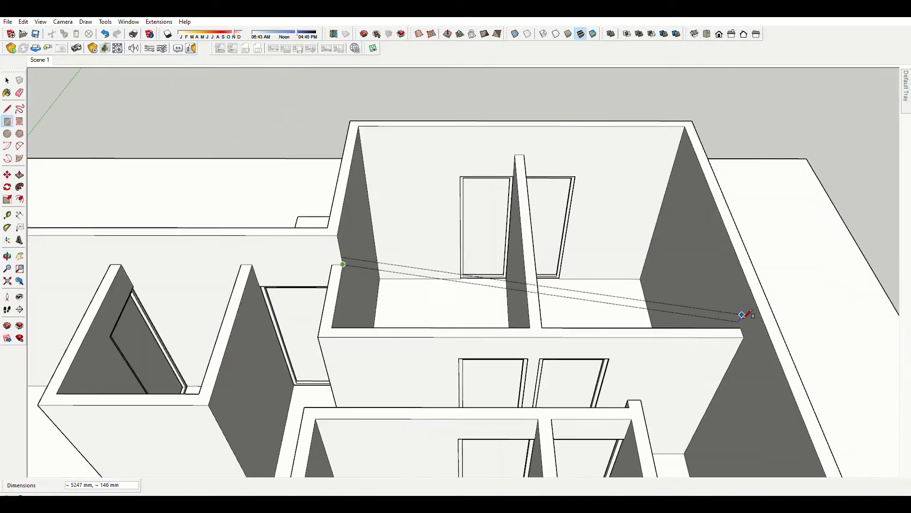
left_click(742, 315)
key("space")
left_click(654, 292)
Move the new roof face up onto the wall tops and check it from above
scroll(444, 260, "up", 3)
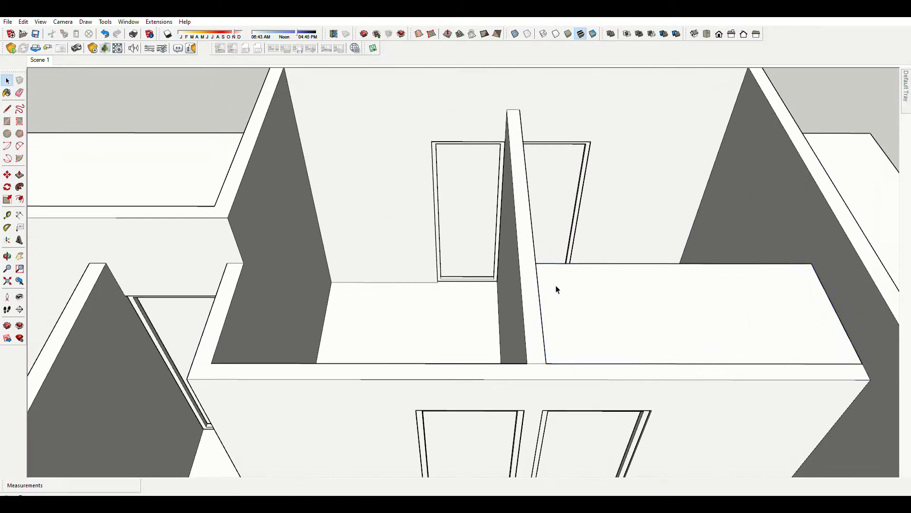
middle_click_drag(555, 287, 688, 152)
scroll(688, 153, "up", 3)
key("m")
left_click(598, 193)
key("space")
middle_click_drag(597, 194, 583, 237)
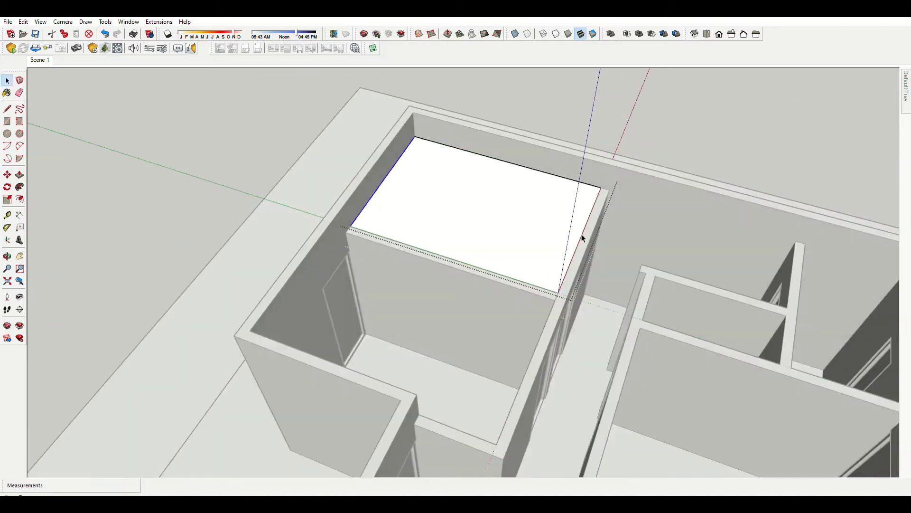
scroll(619, 194, "down", 5)
scroll(569, 190, "up", 5)
middle_click_drag(570, 190, 468, 146)
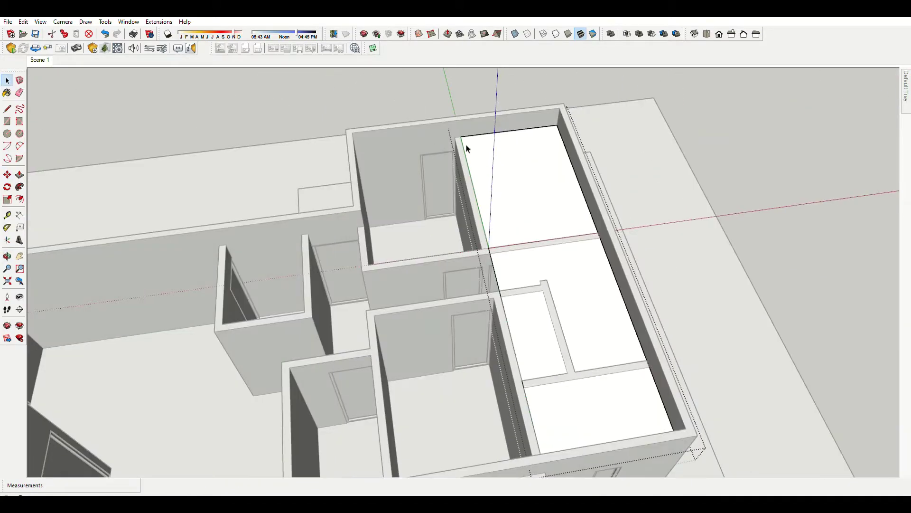
scroll(503, 142, "up", 3)
scroll(504, 141, "down", 3)
scroll(577, 254, "down", 5)
Erase the stray edges along the wall top
middle_click_drag(578, 254, 294, 234)
scroll(295, 234, "up", 5)
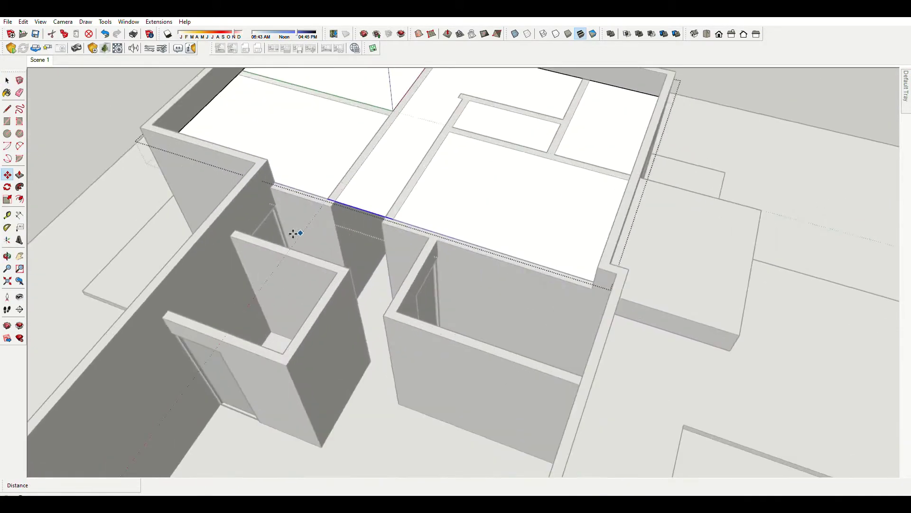
key("r")
scroll(636, 252, "up", 3)
key("e")
mouse_move(636, 252)
middle_mouse_down()
mouse_move(244, 158)
mouse_move(553, 260)
middle_mouse_up()
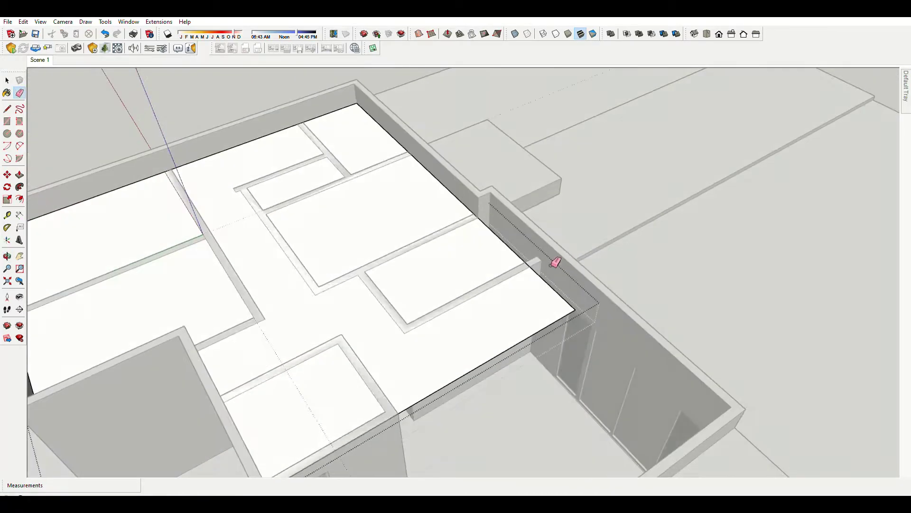
scroll(433, 201, "up", 4)
scroll(475, 261, "down", 3)
Stretch a roof face edge out to the outer wall corner
key("space")
scroll(556, 323, "down", 2)
left_click(559, 427)
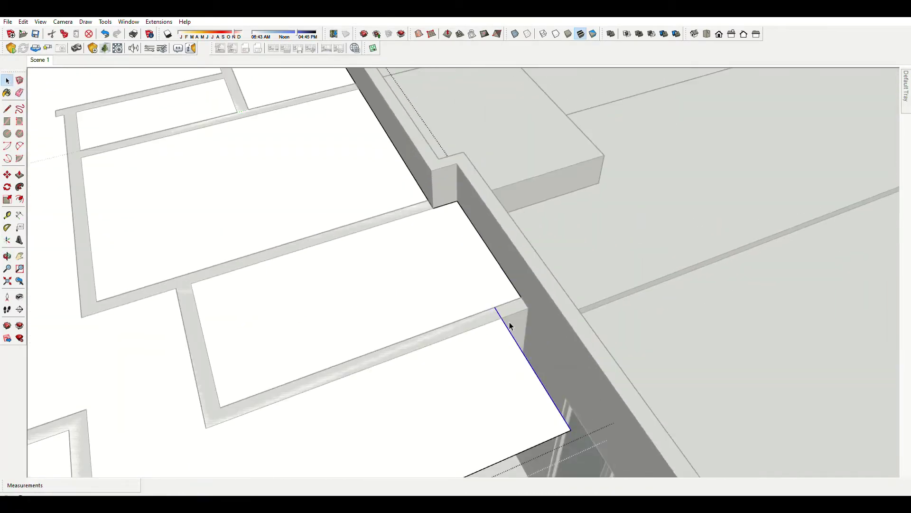
key("m")
scroll(526, 297, "up", 2)
scroll(526, 297, "down", 3)
middle_click_drag(544, 305, 639, 346)
scroll(638, 346, "up", 3)
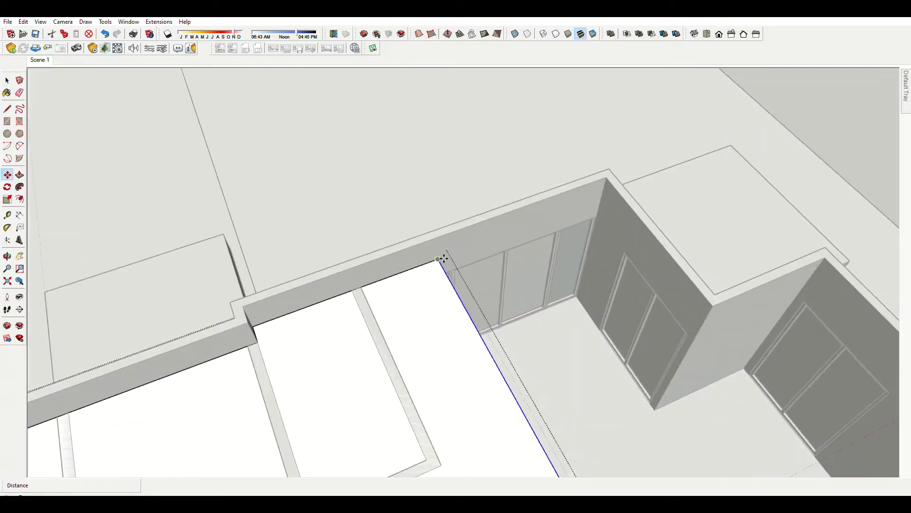
scroll(596, 203, "up", 2)
scroll(596, 203, "down", 3)
scroll(625, 240, "up", 3)
scroll(648, 177, "up", 2)
Push/Pull the roof face 297 mm into a flat slab
key("r")
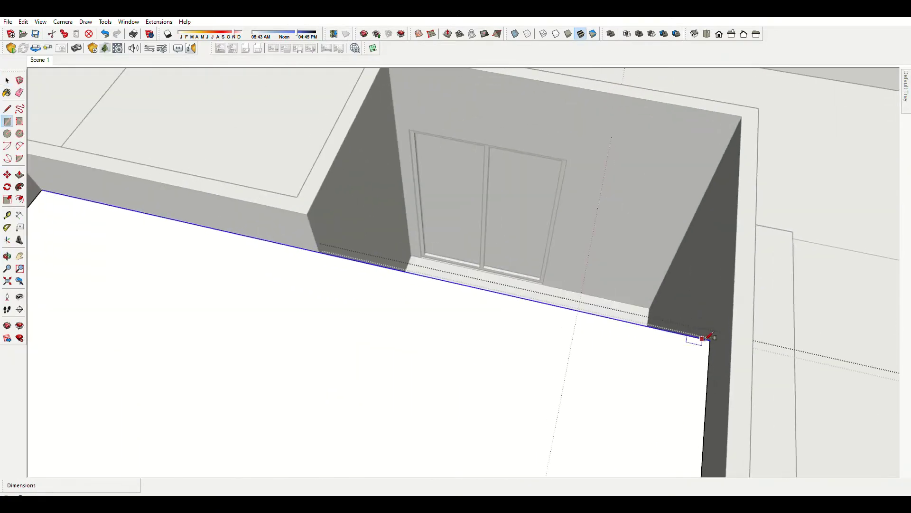
key("l")
middle_click_drag(347, 214, 322, 231)
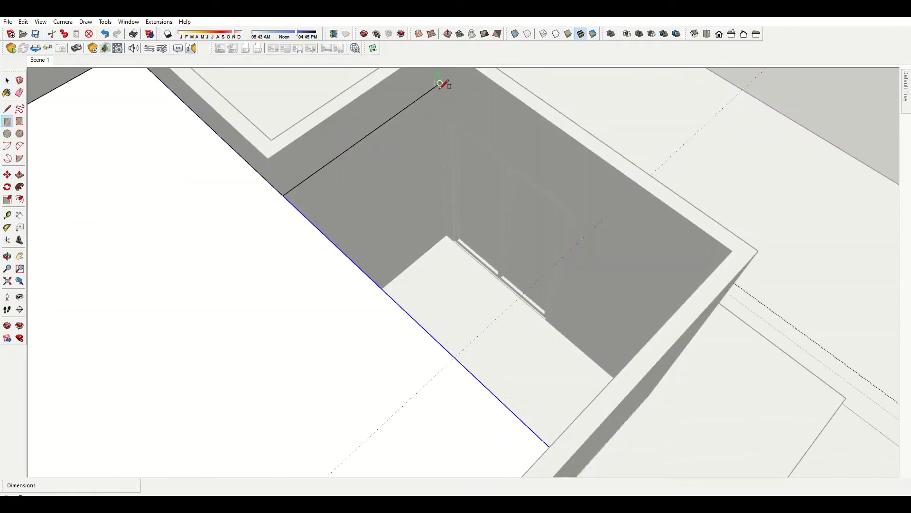
scroll(440, 84, "down", 5)
scroll(487, 301, "down", 3)
key("p")
mouse_move(488, 301)
middle_mouse_down()
mouse_move(599, 265)
mouse_move(398, 270)
middle_mouse_up()
key("space")
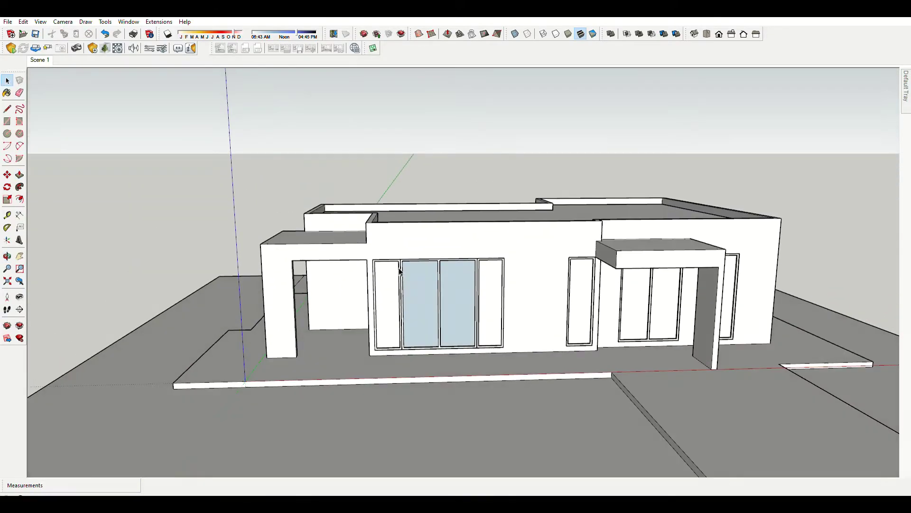
Orbit to a low front view of the finished textured house
scroll(408, 299, "up", 5)
scroll(322, 300, "down", 5)
scroll(325, 270, "down", 3)
middle_click_drag(326, 271, 680, 226)
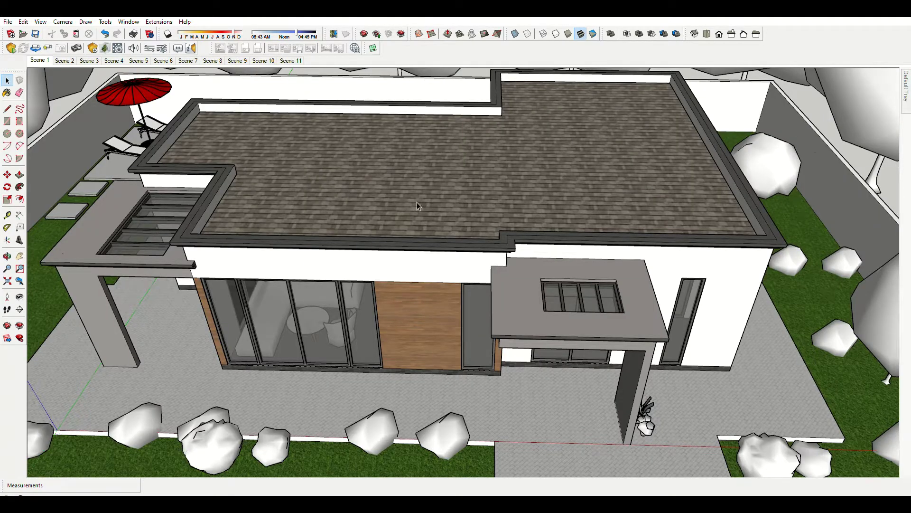
Show Scenes 2, 3 and 5 through 11 in turn, then return to Scene 1
left_click(64, 60)
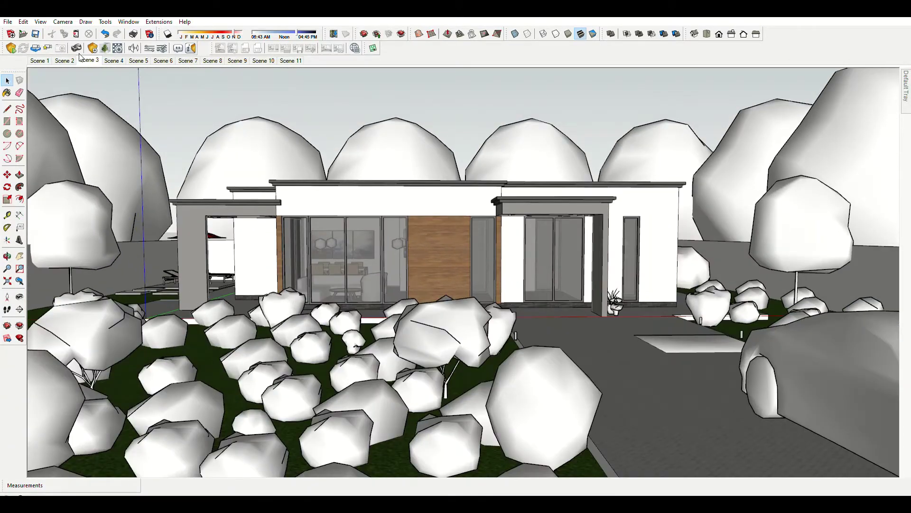
left_click(82, 58)
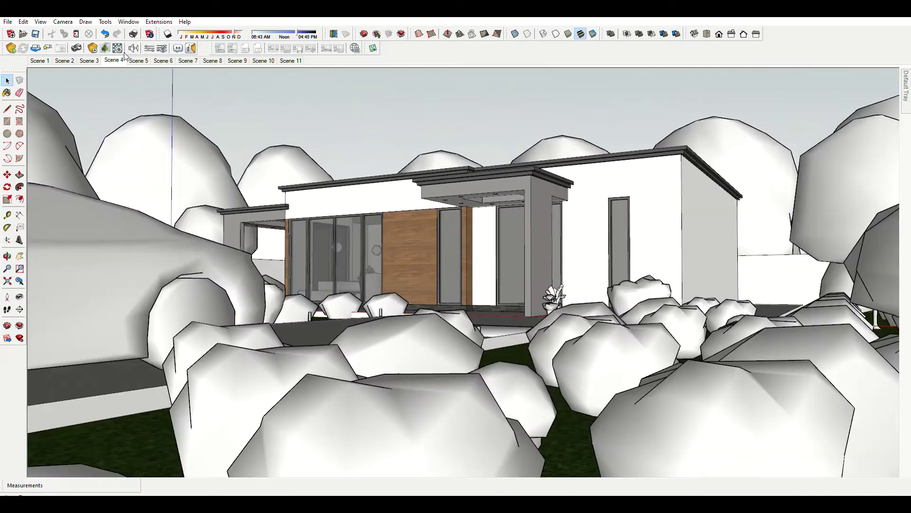
left_click(133, 58)
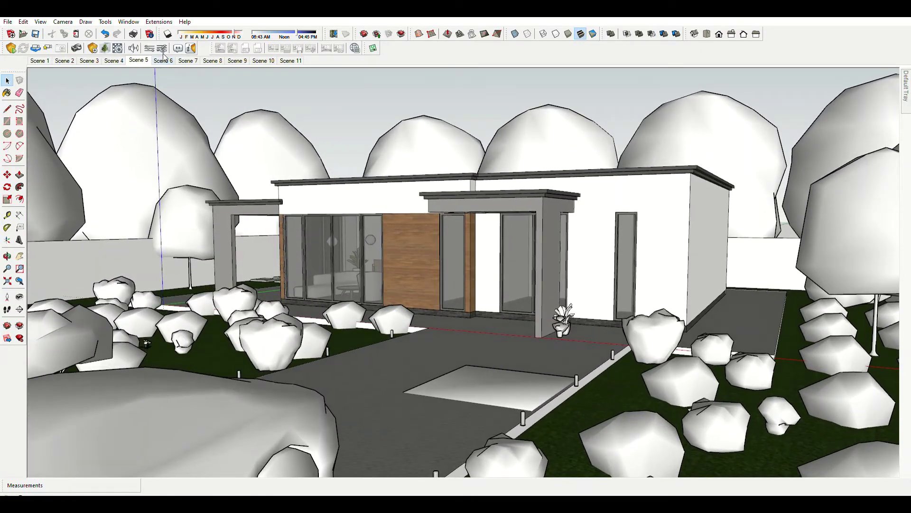
left_click(164, 59)
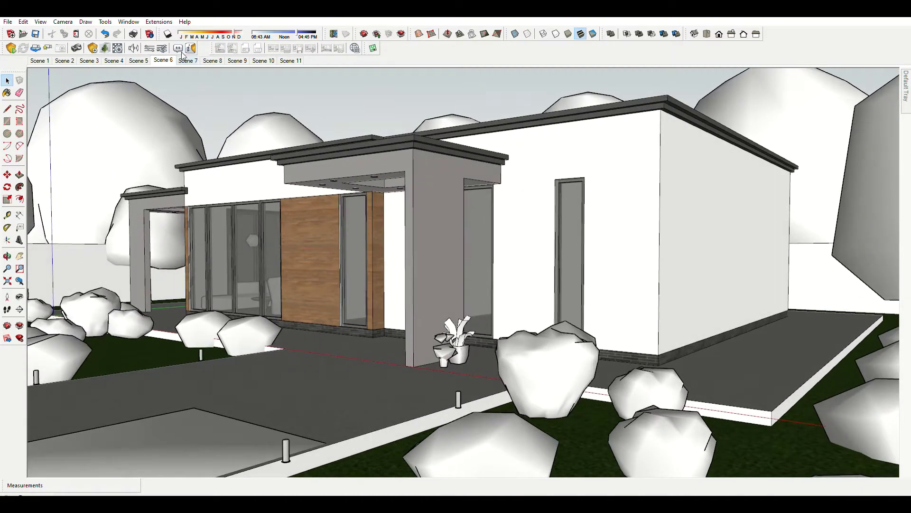
left_click(183, 56)
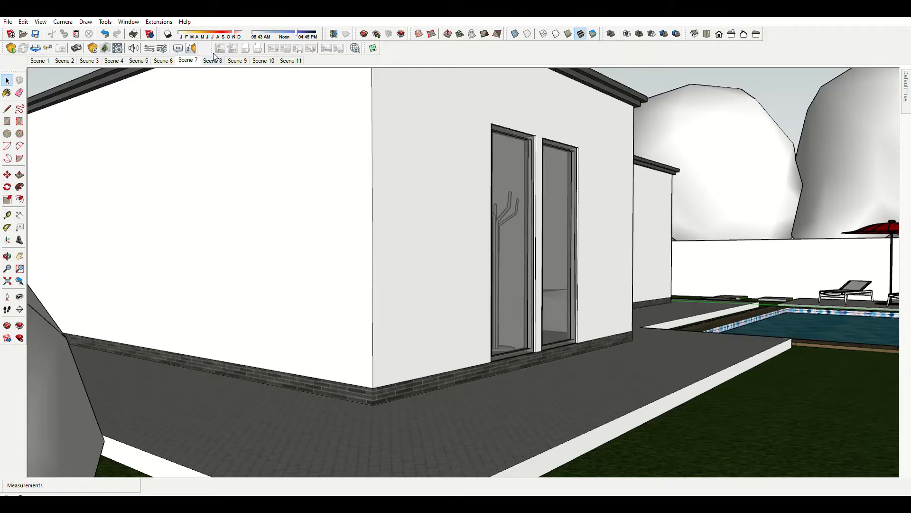
left_click(213, 58)
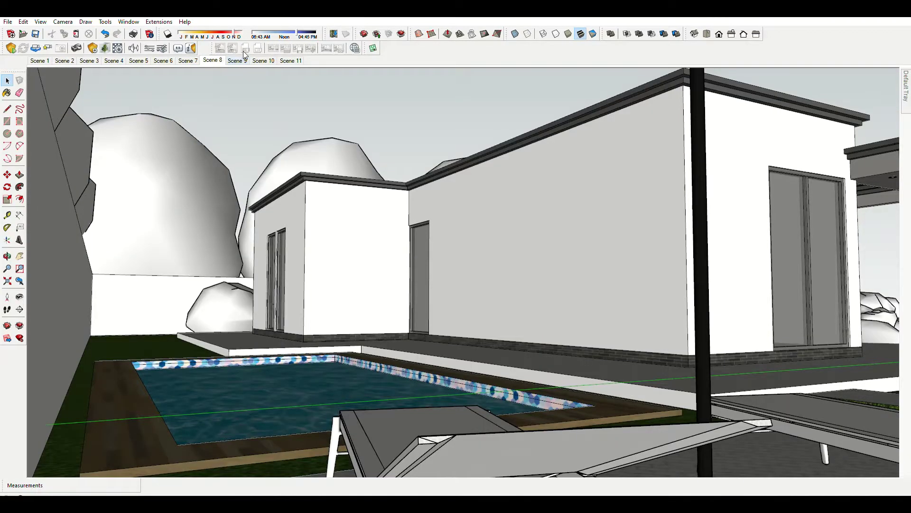
left_click(243, 56)
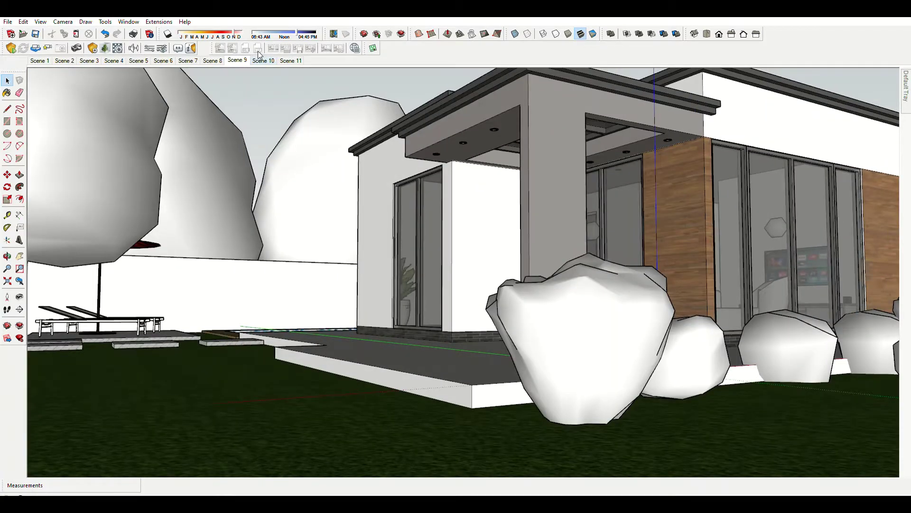
left_click(259, 54)
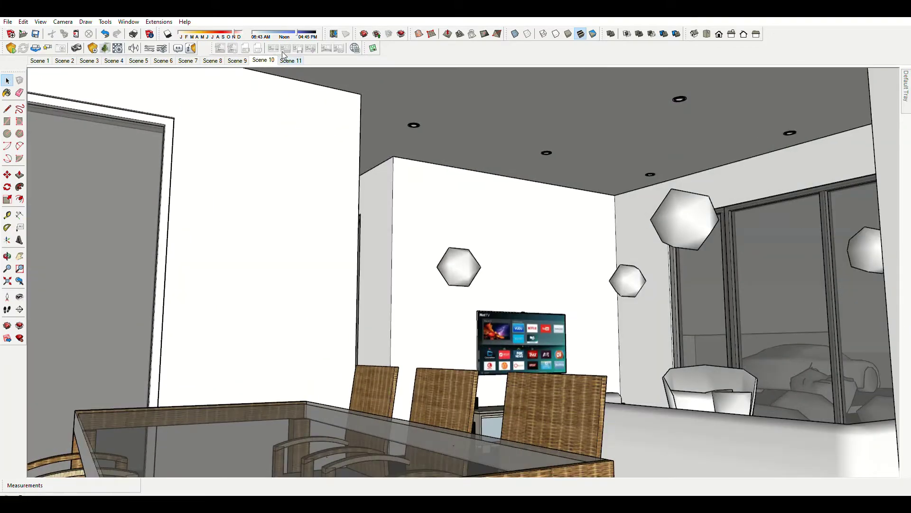
left_click(286, 56)
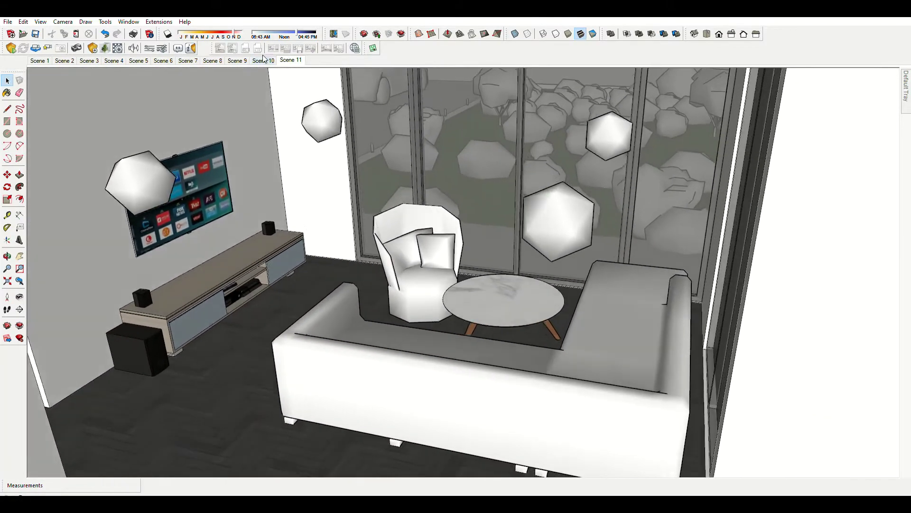
left_click(44, 59)
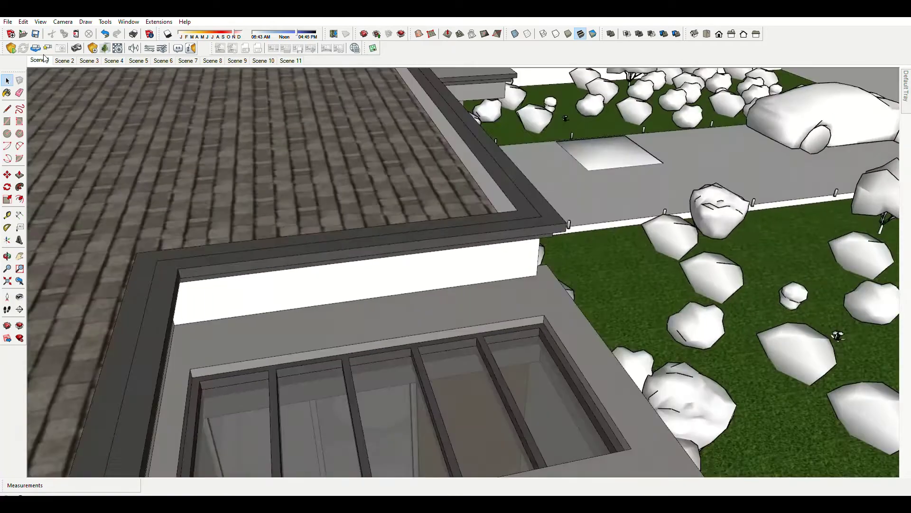